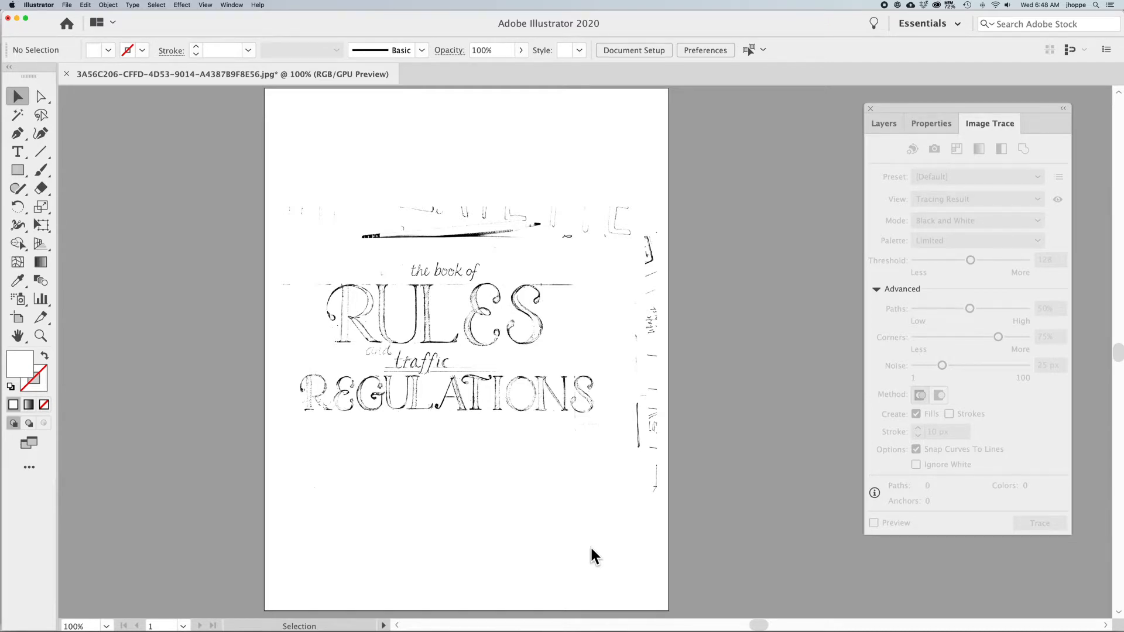
Select the hand-lettered sketch image on the artboard.
click(232, 6)
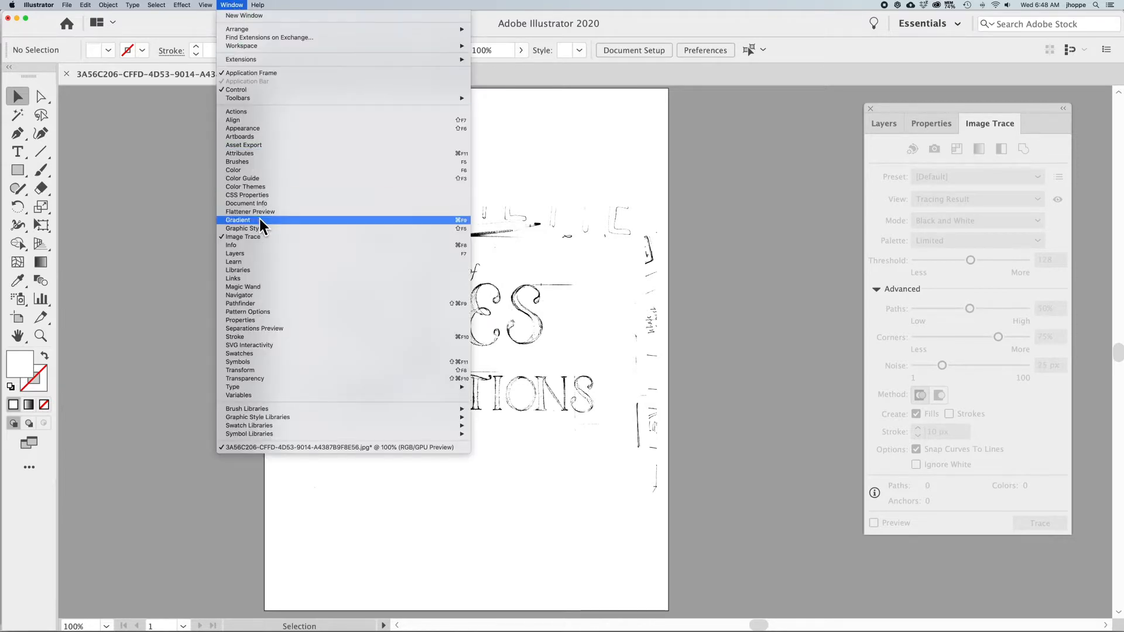
click(261, 236)
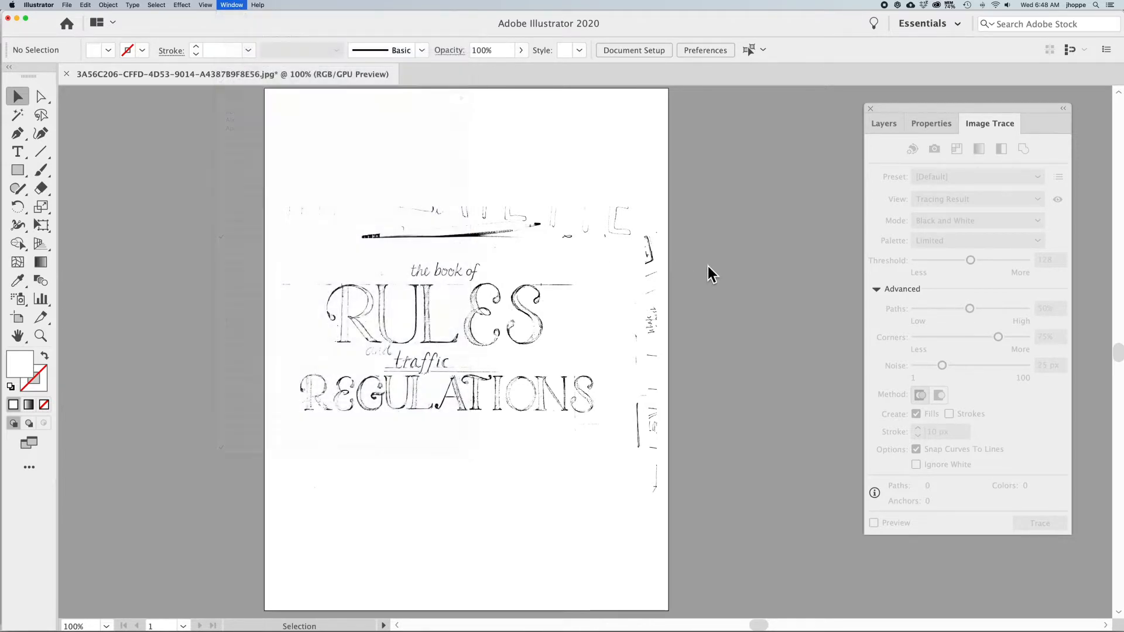
click(501, 288)
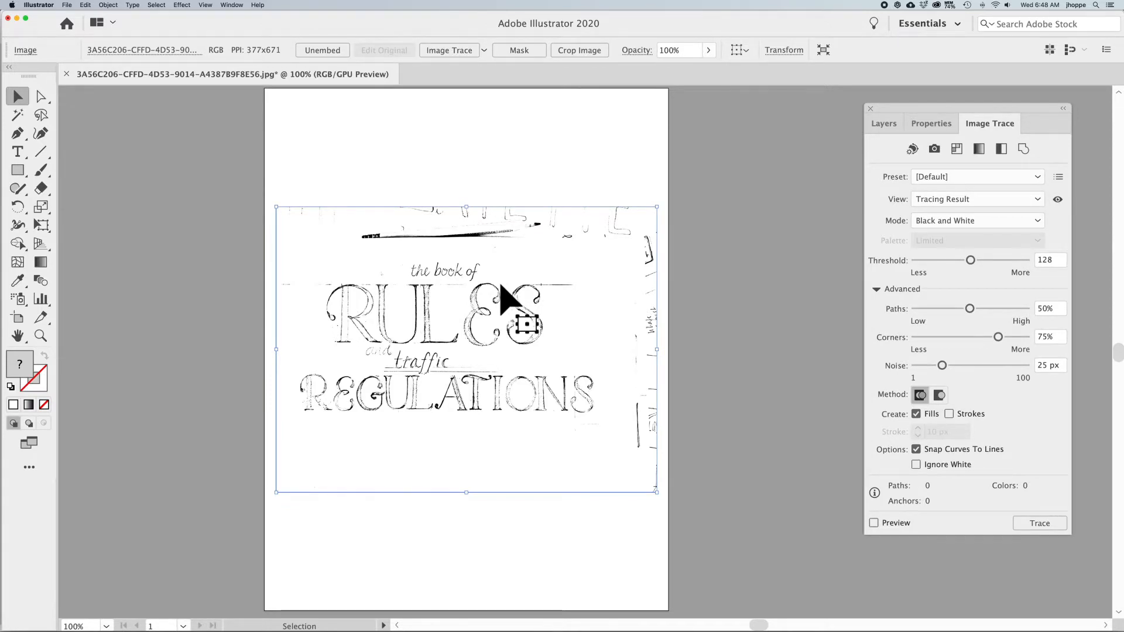
click(67, 5)
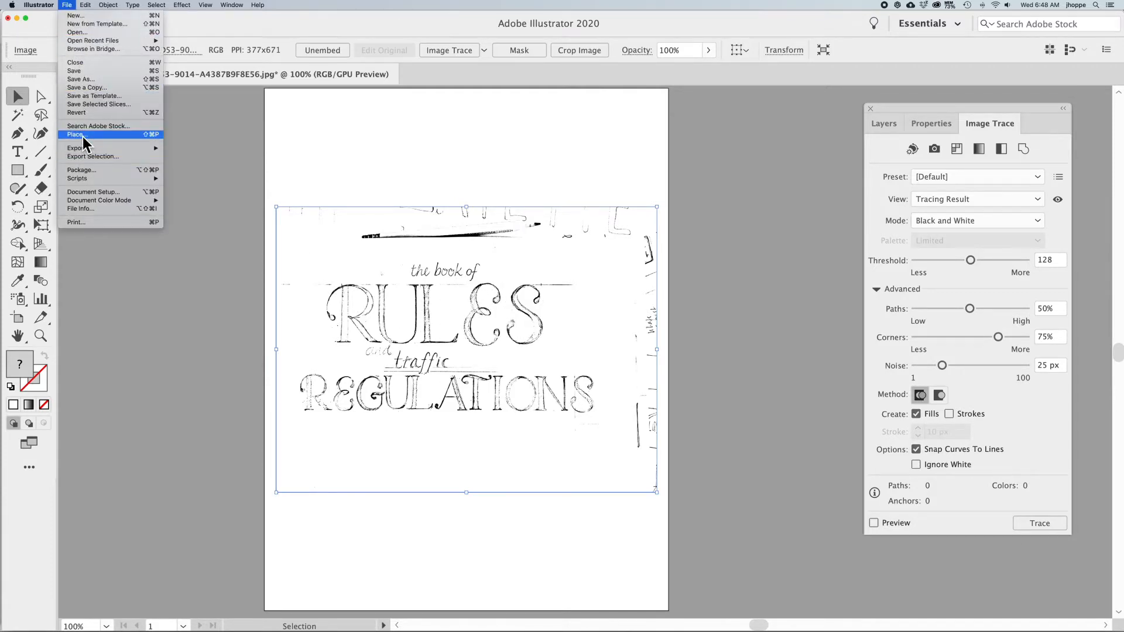
click(67, 5)
click(67, 5)
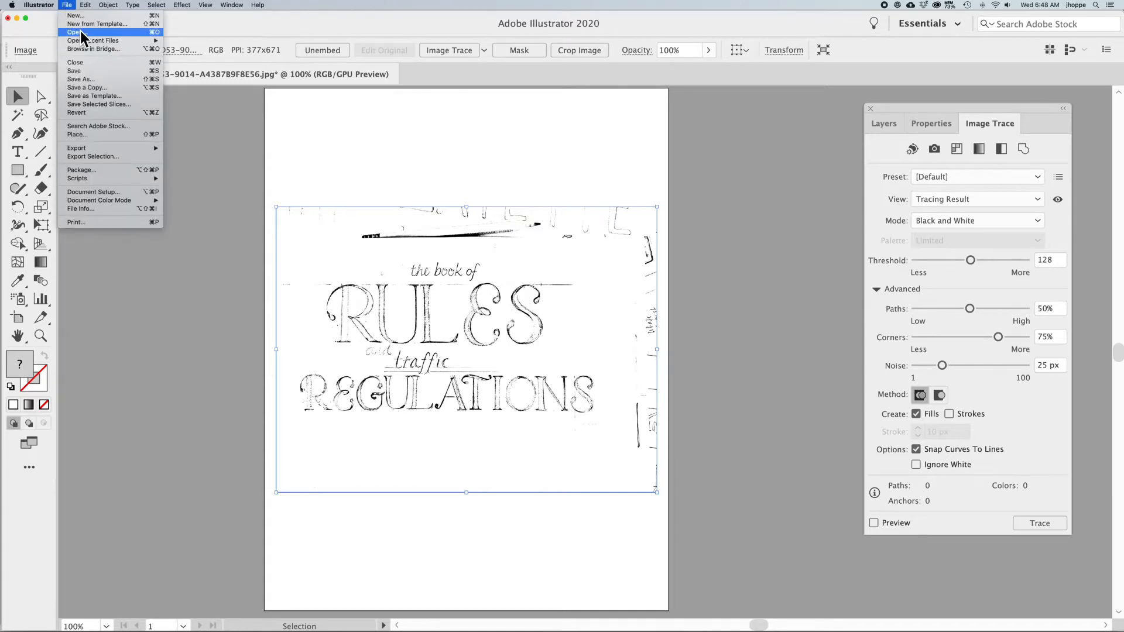
click(79, 32)
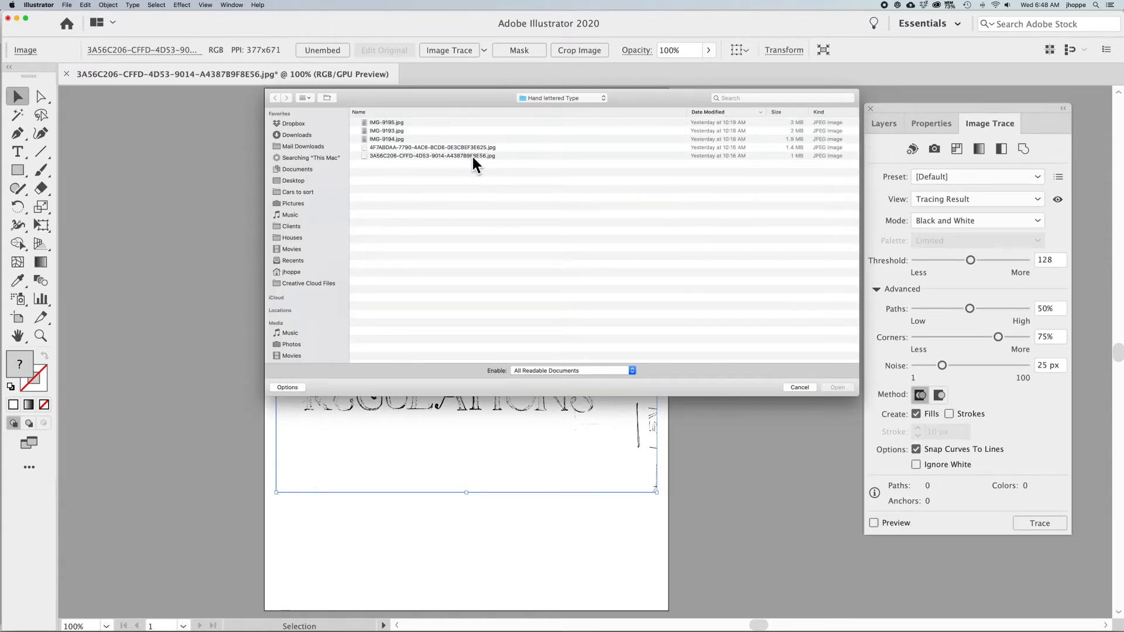
click(800, 387)
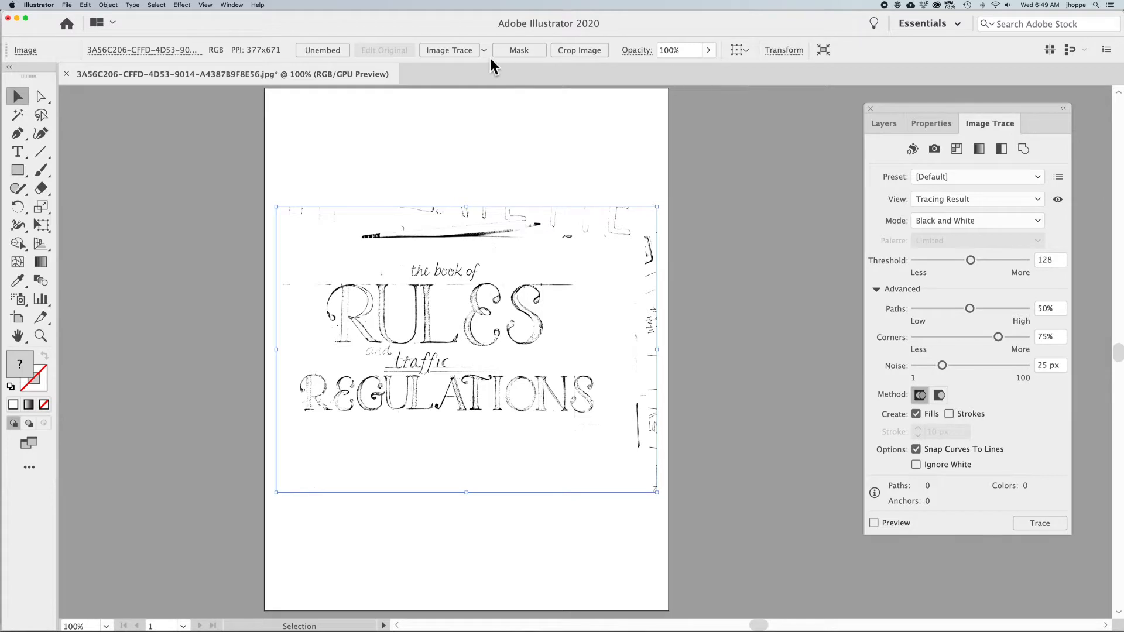
Display the selected image's properties and lengthen the panel to show all quick actions.
click(232, 5)
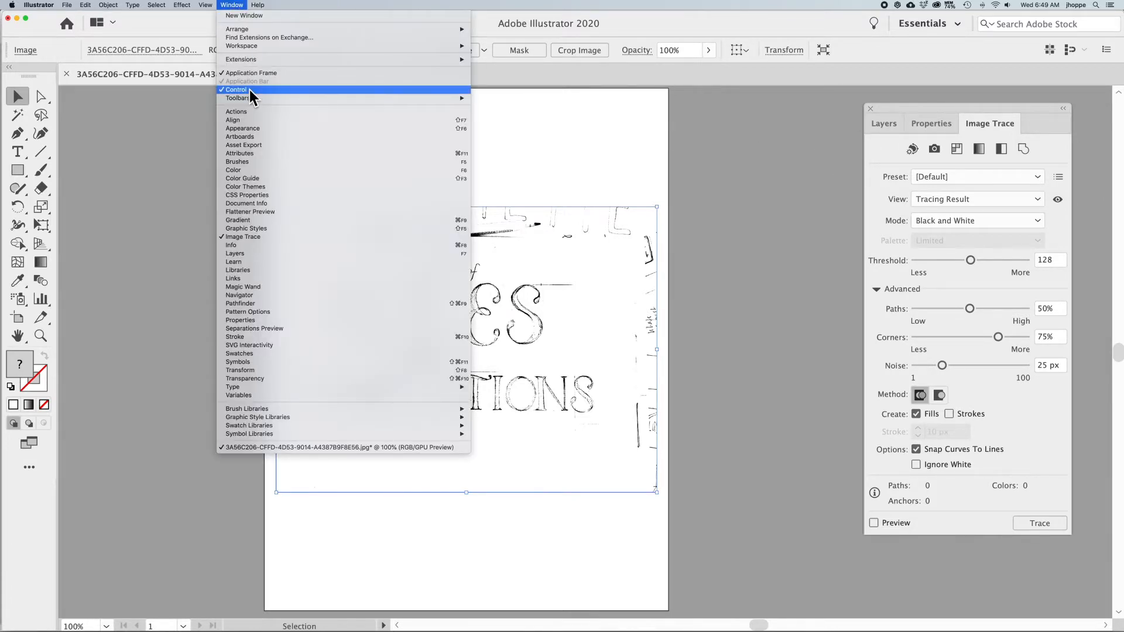
click(237, 6)
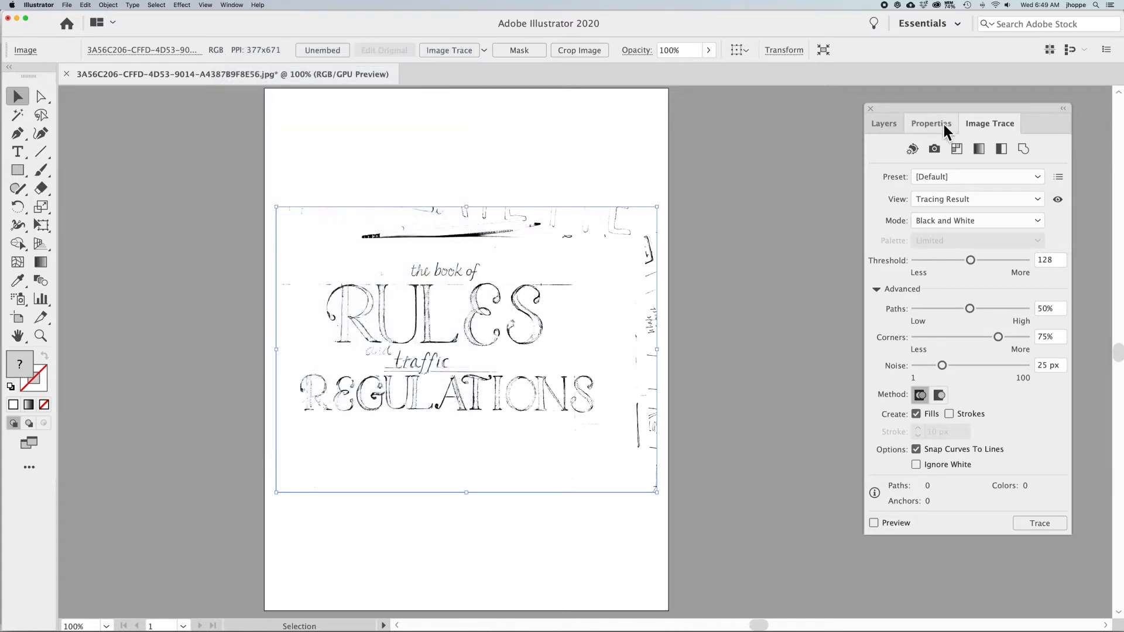
click(939, 123)
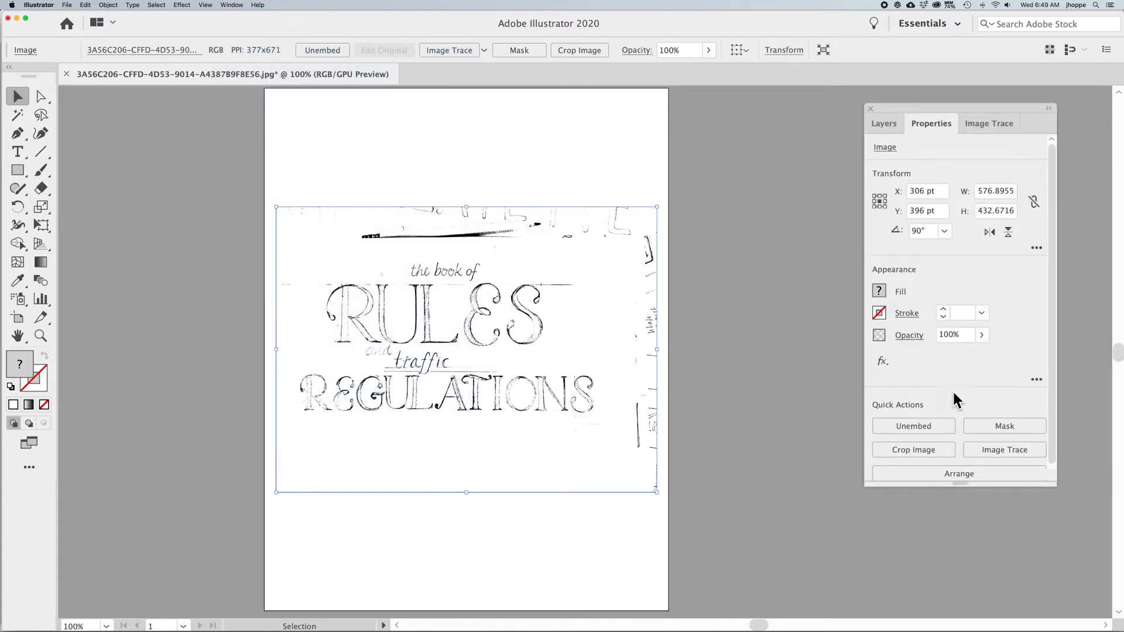
drag(957, 484, 953, 553)
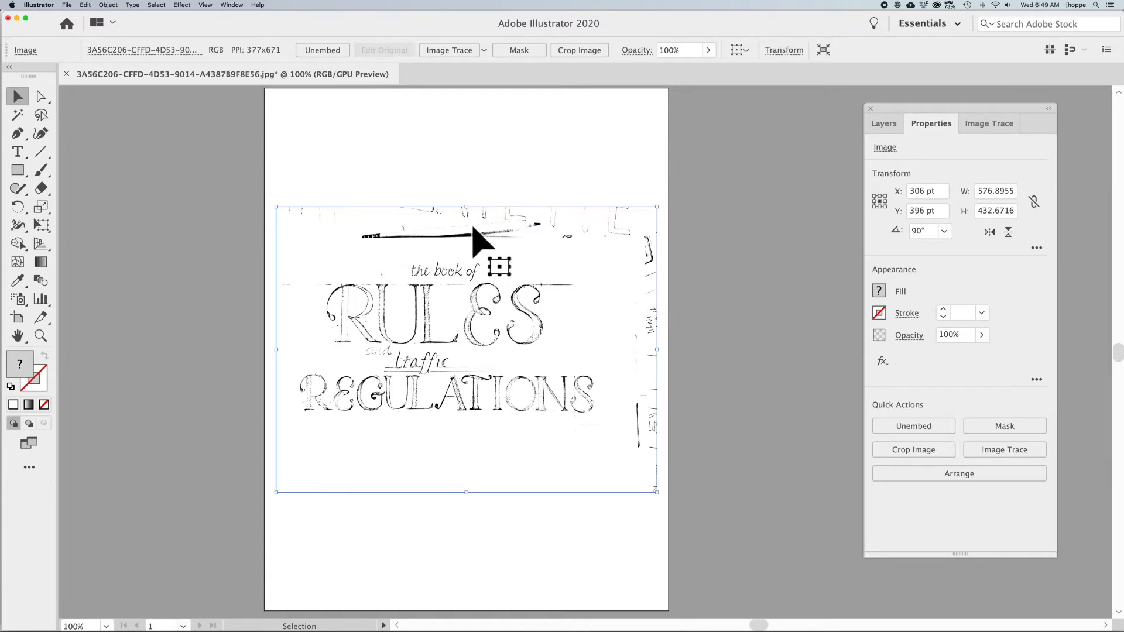
Crop the image around the lettering to about 495 by 277 pt and shift it to the middle of the artboard.
click(581, 52)
drag(569, 209, 610, 251)
drag(446, 490, 445, 434)
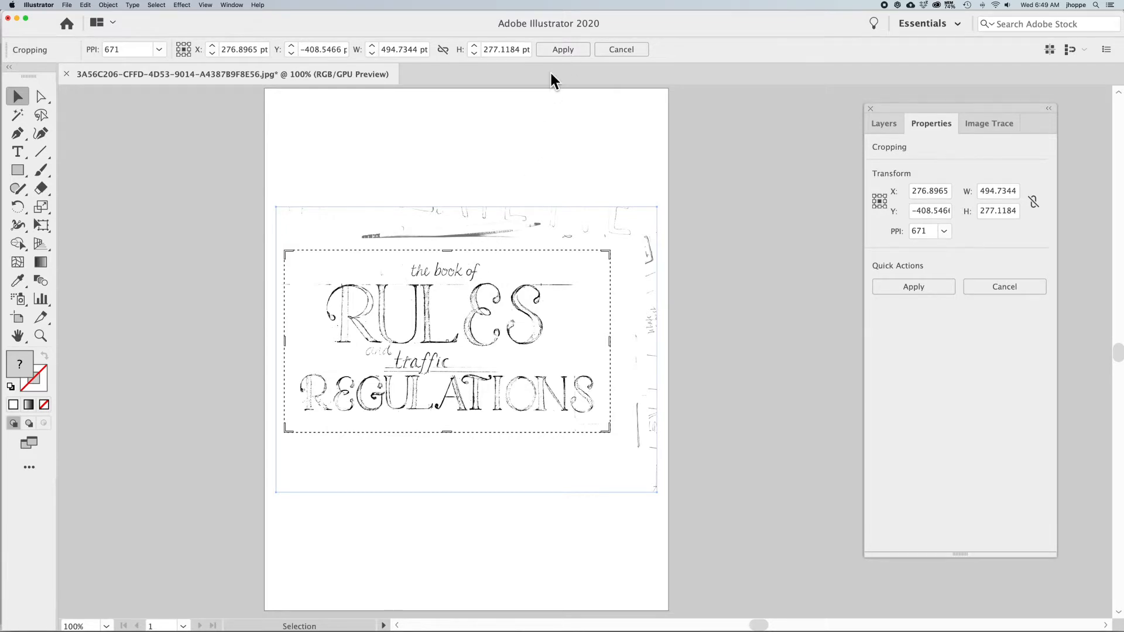
click(564, 50)
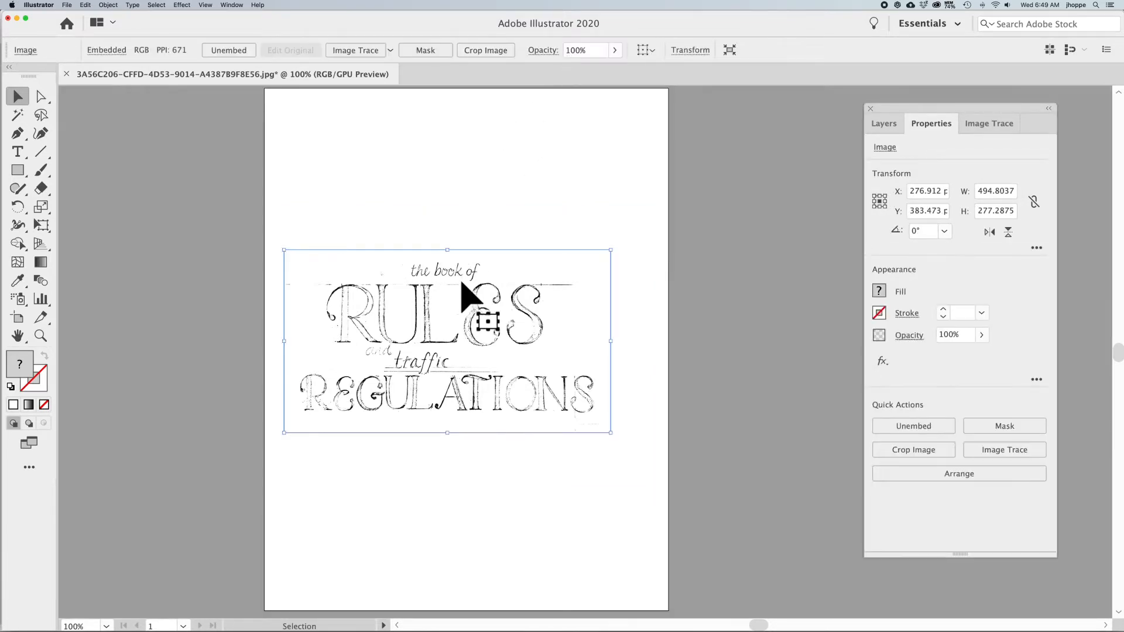
drag(459, 318, 472, 315)
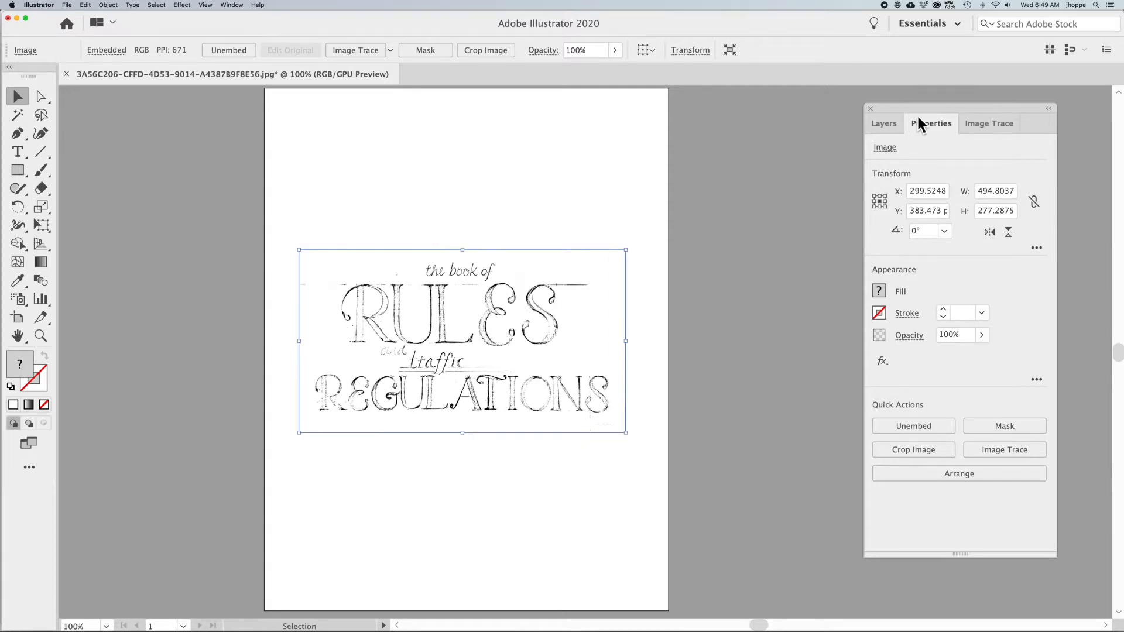
Show the Image Trace settings, place them beside the artboard, and collapse the advanced options.
click(983, 122)
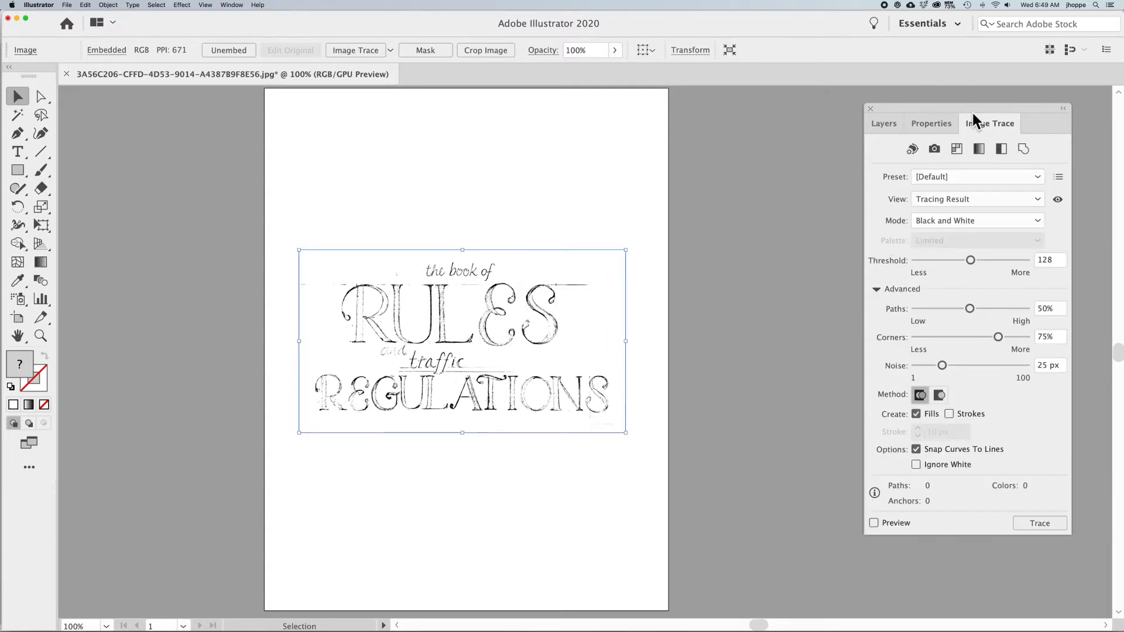
drag(948, 107, 795, 110)
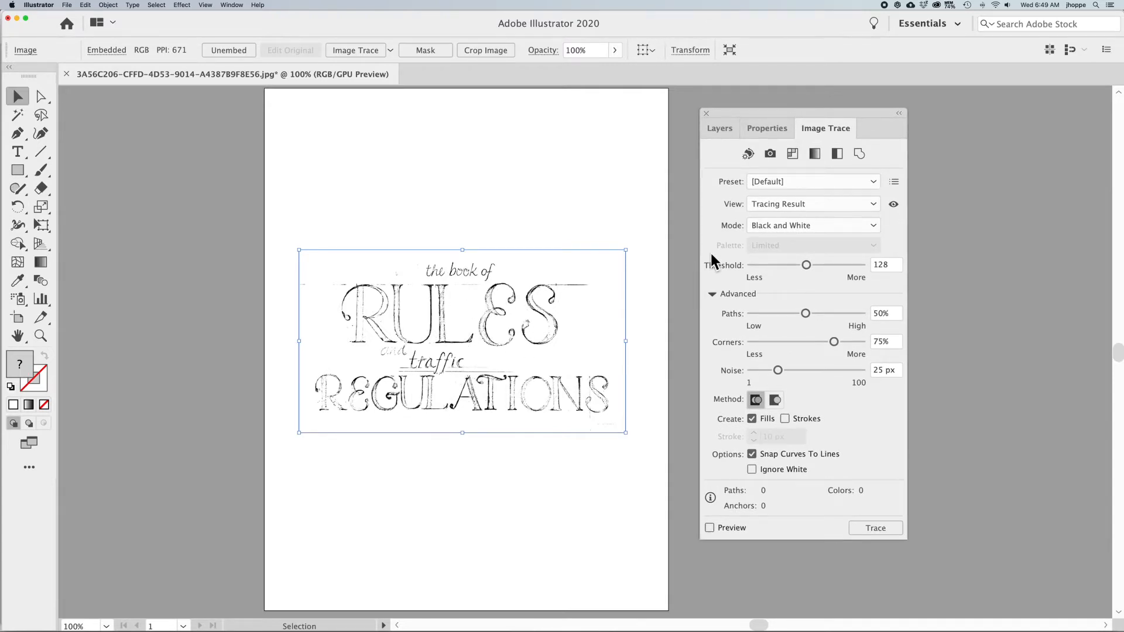
click(713, 293)
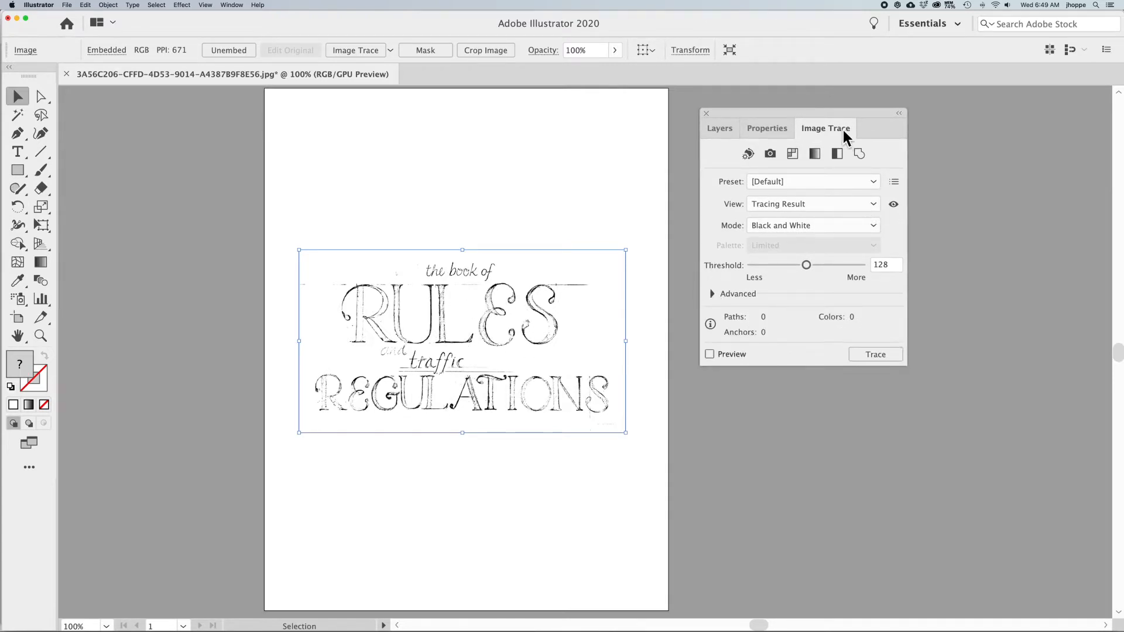
drag(853, 109, 852, 128)
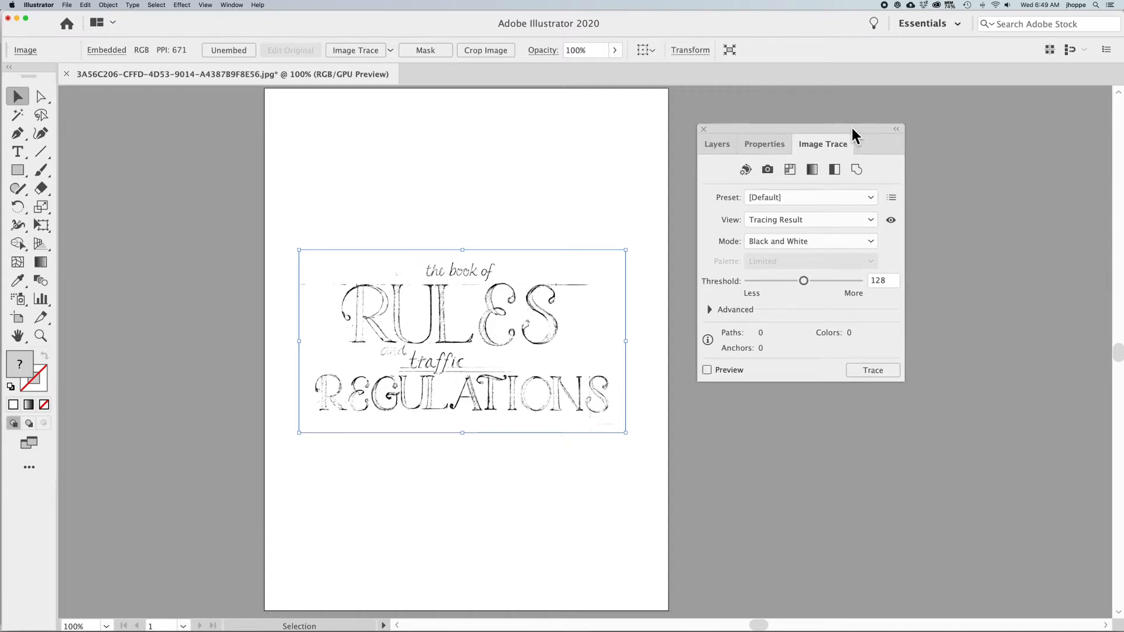
Turn on the tracing preview, accepting the slow trace of the large image, and keep the mode at Black and White.
click(706, 370)
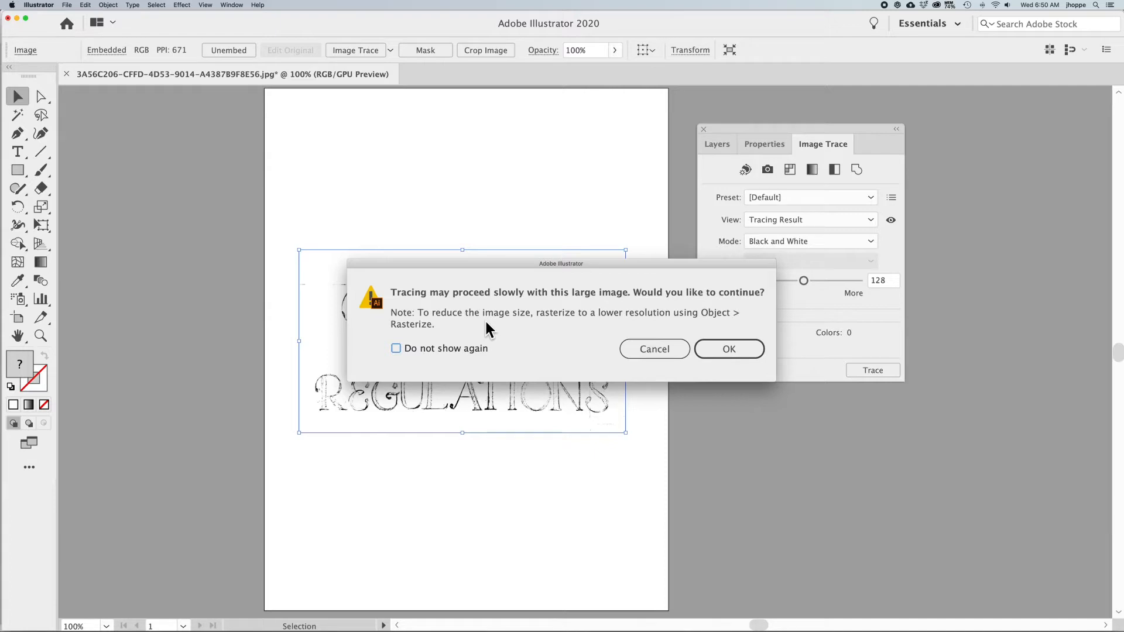
click(727, 351)
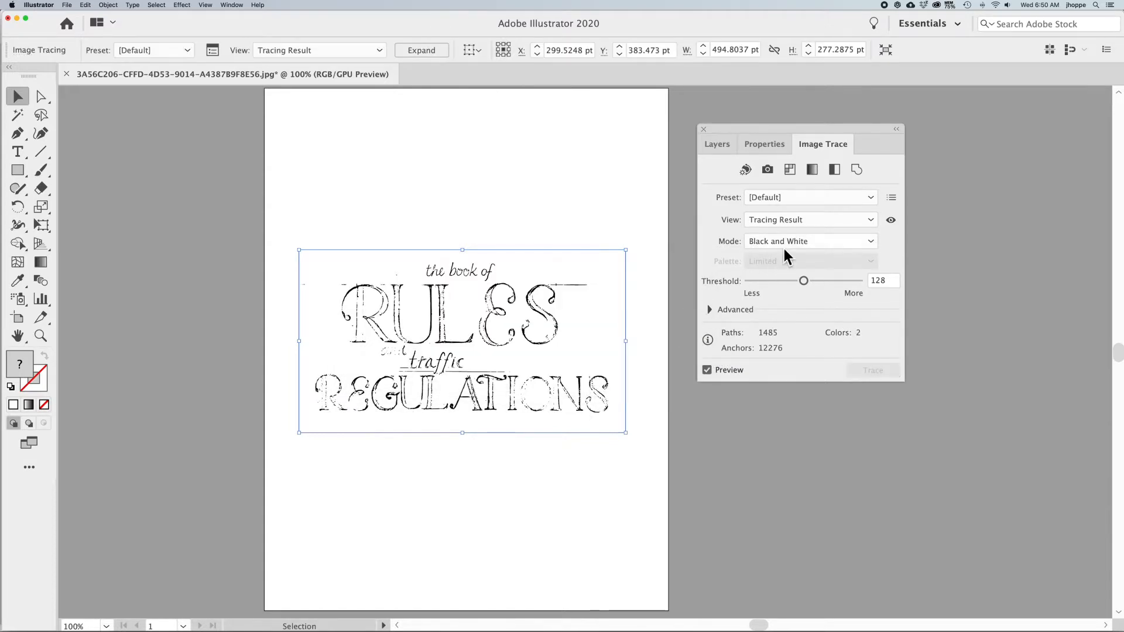
click(859, 242)
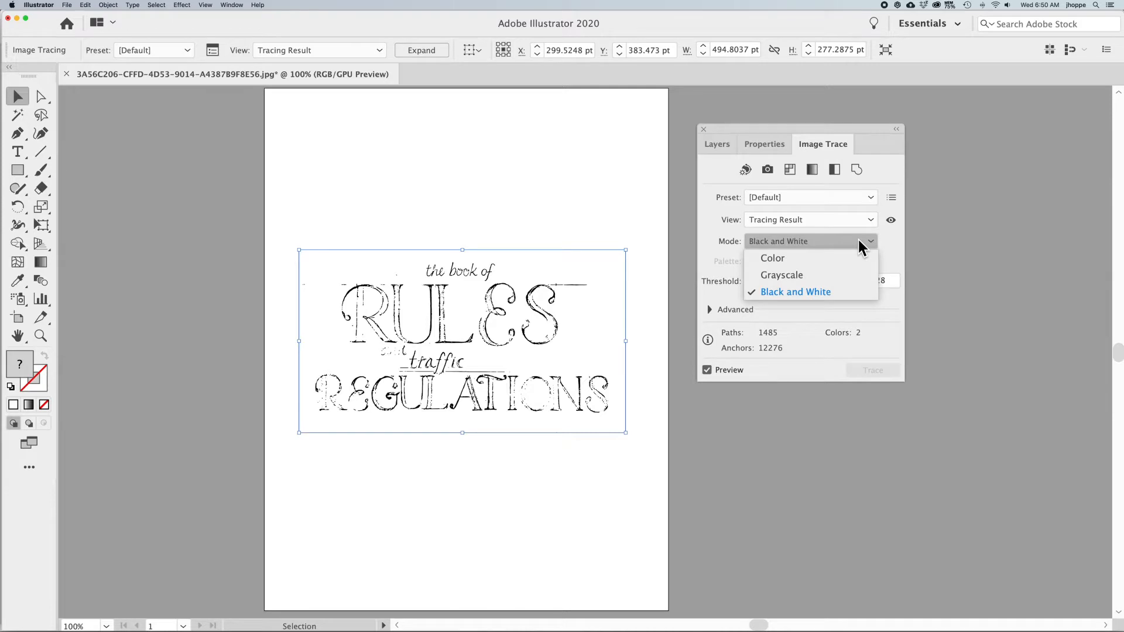
click(853, 290)
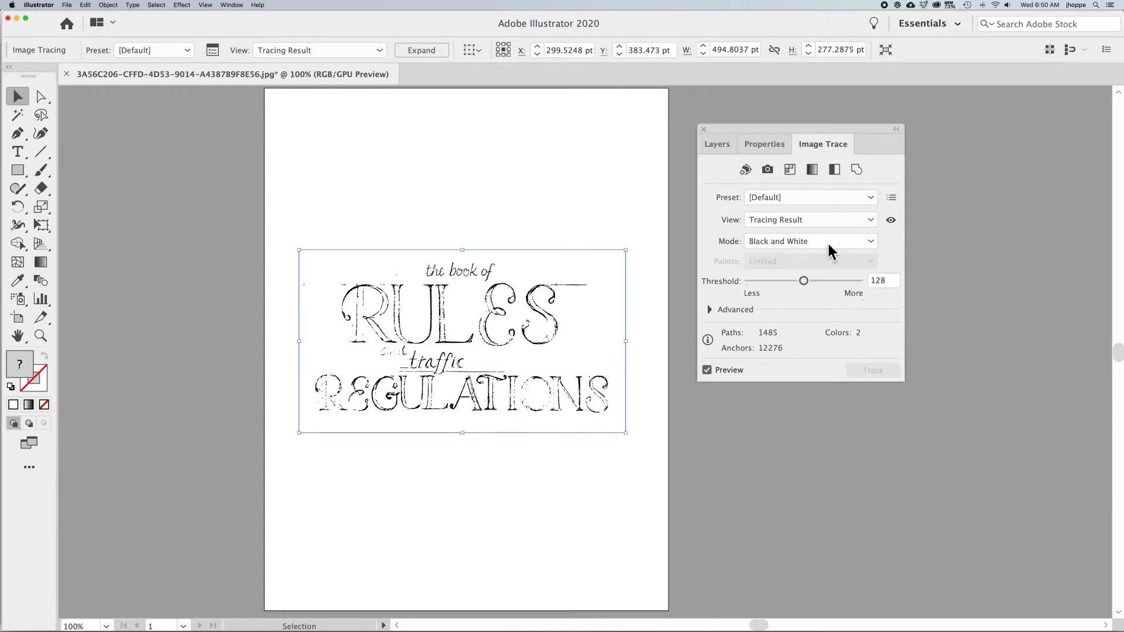
Try the Sketched Art tracing preset and settle on the Black and White Logo preset.
click(871, 198)
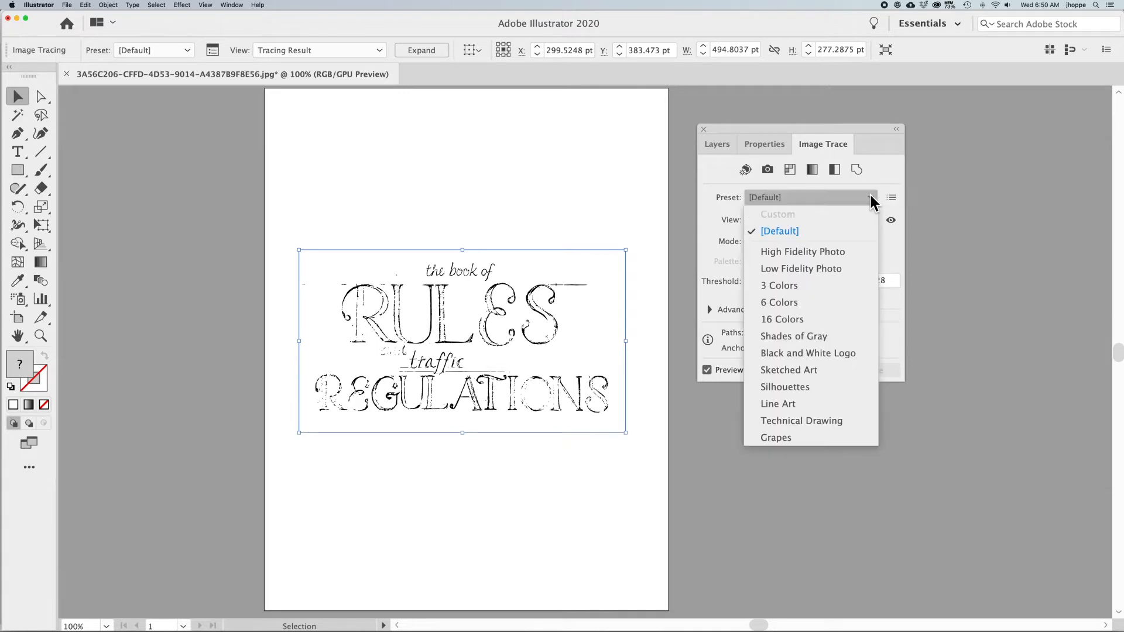
click(814, 371)
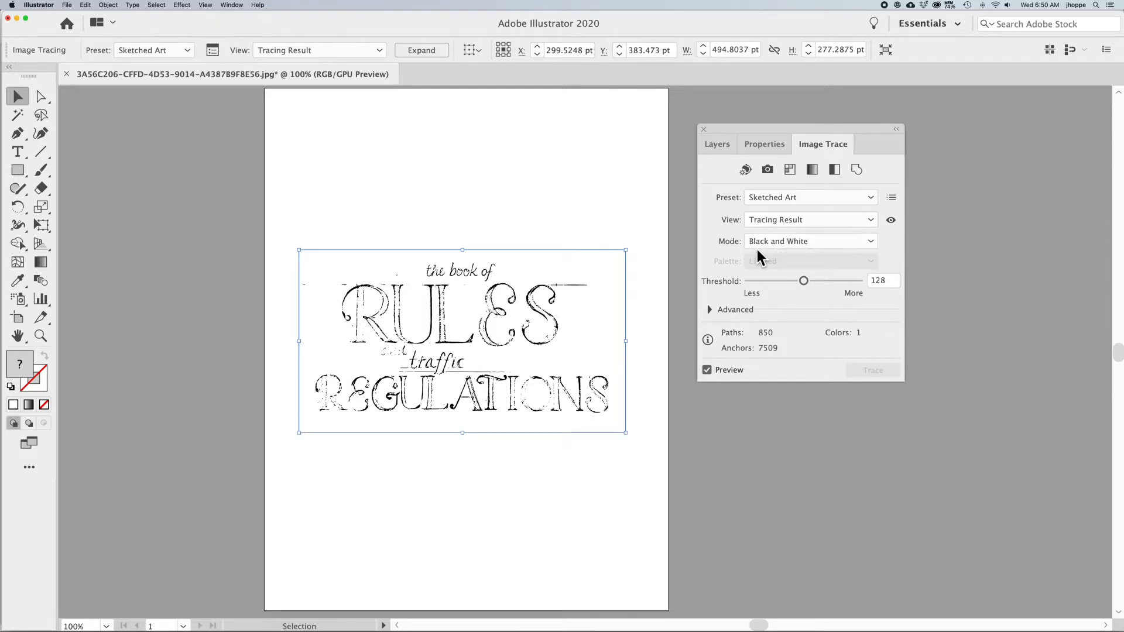
click(799, 194)
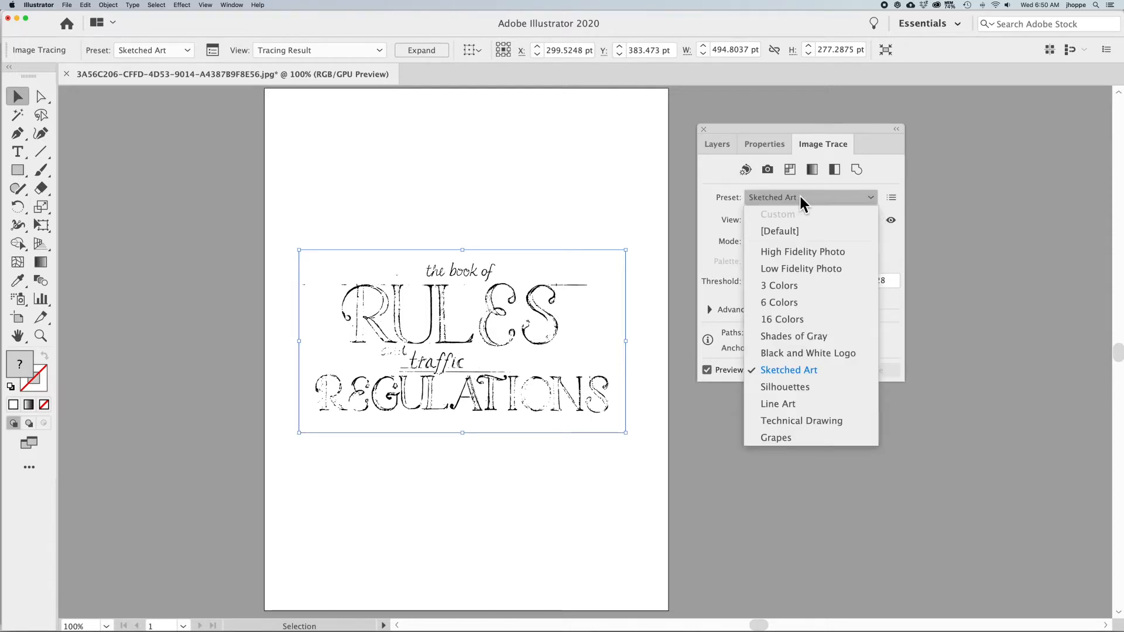
click(804, 352)
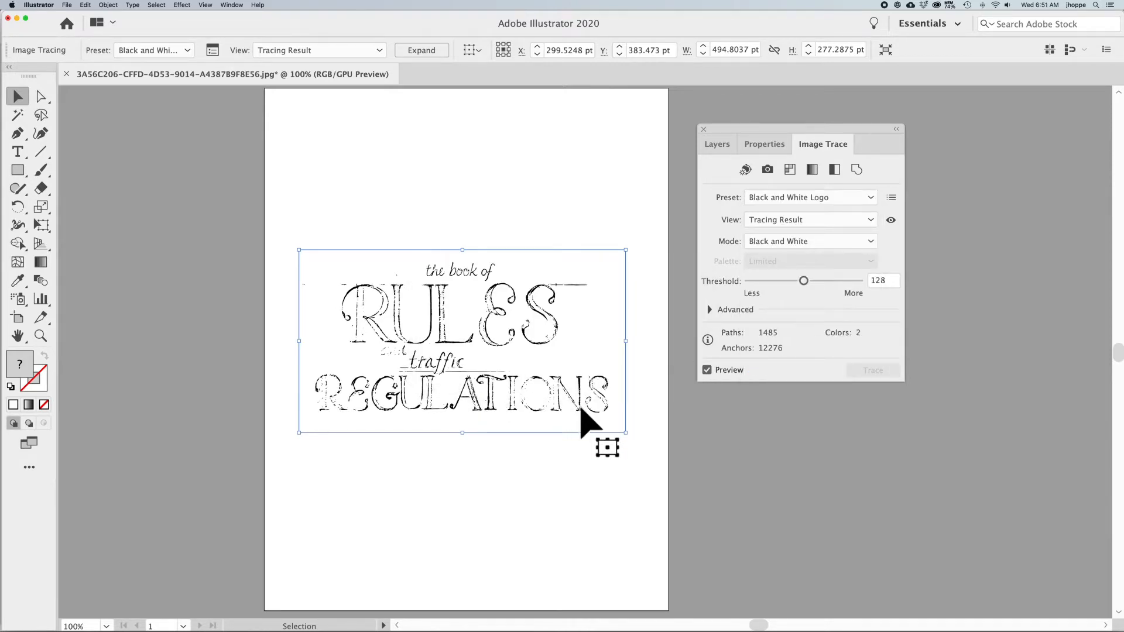
Expand the advanced tracing options, test low and high thresholds on the lettering, and settle on a threshold of 250.
click(709, 310)
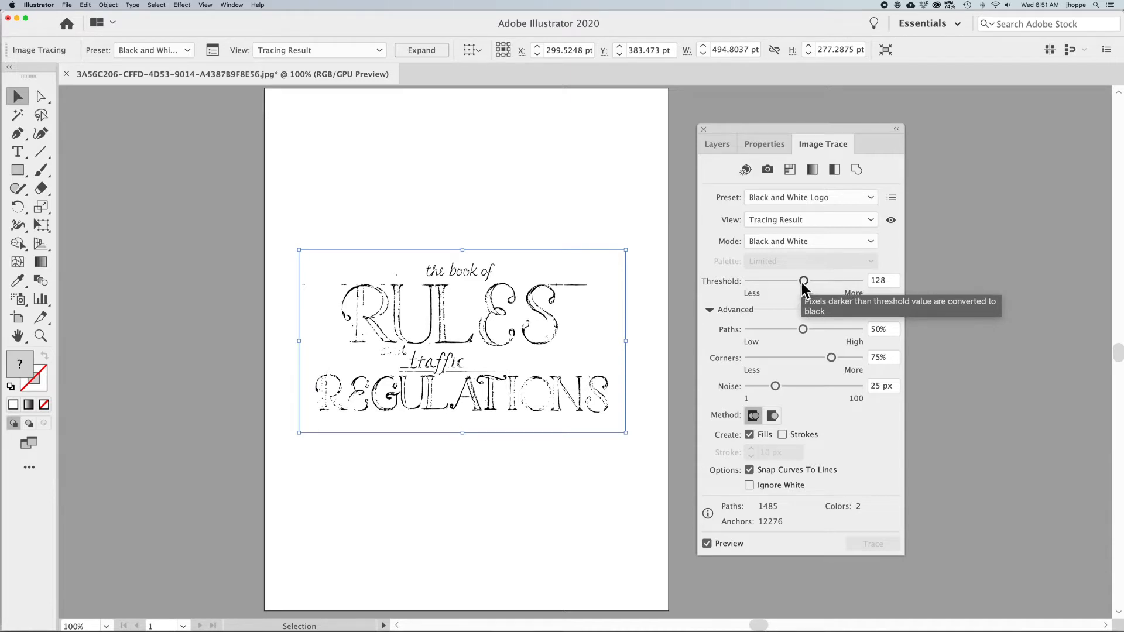
drag(804, 281, 759, 282)
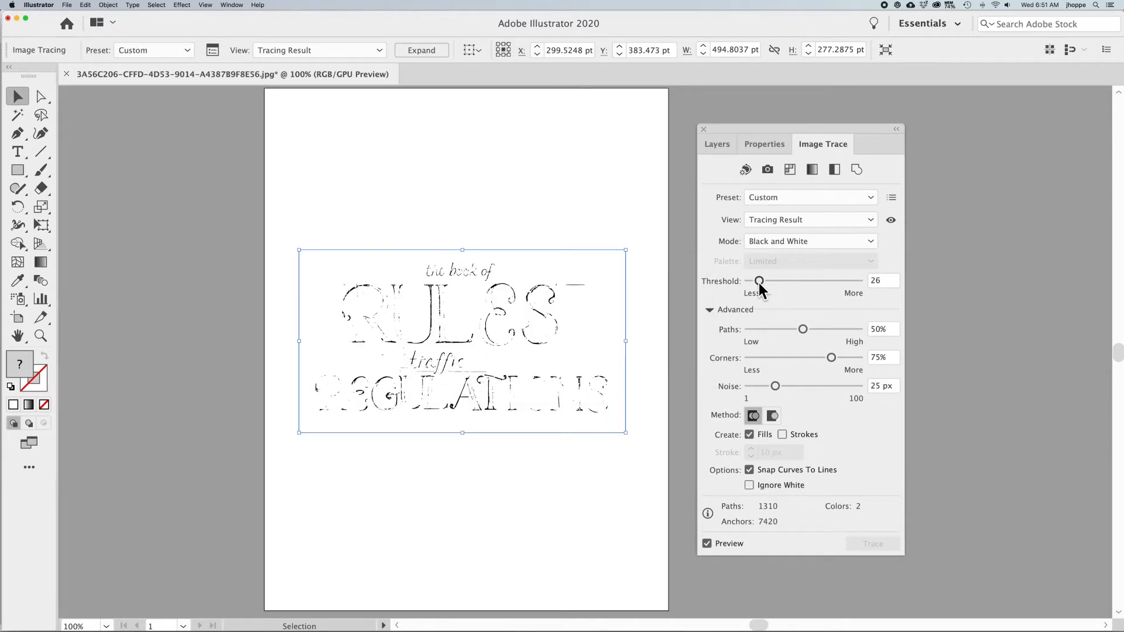
drag(759, 283, 844, 288)
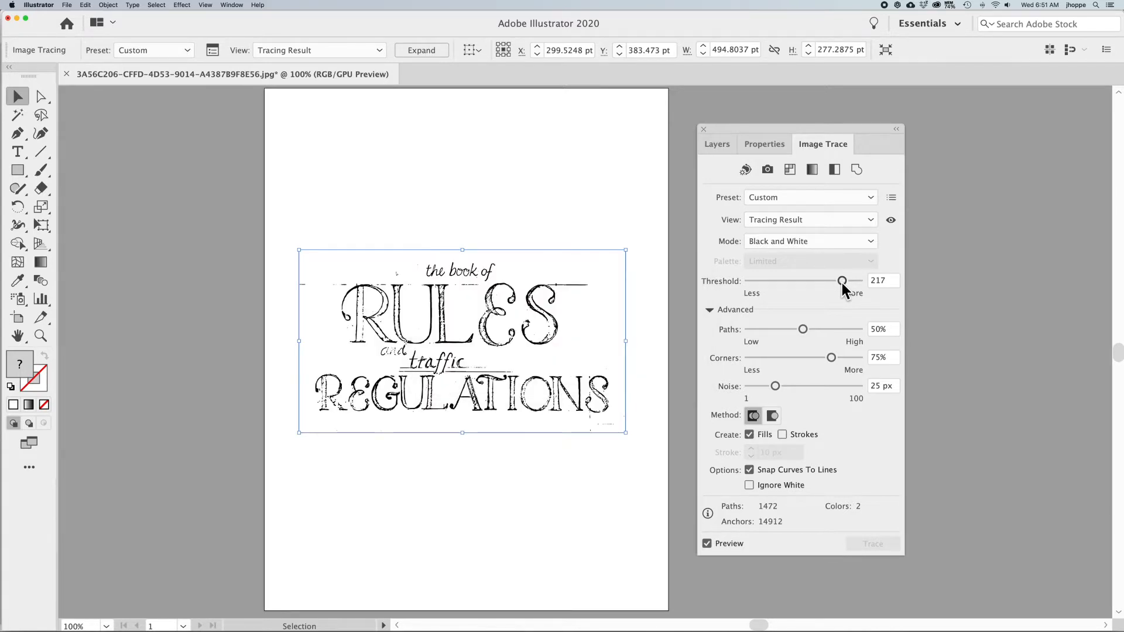
drag(842, 283, 855, 281)
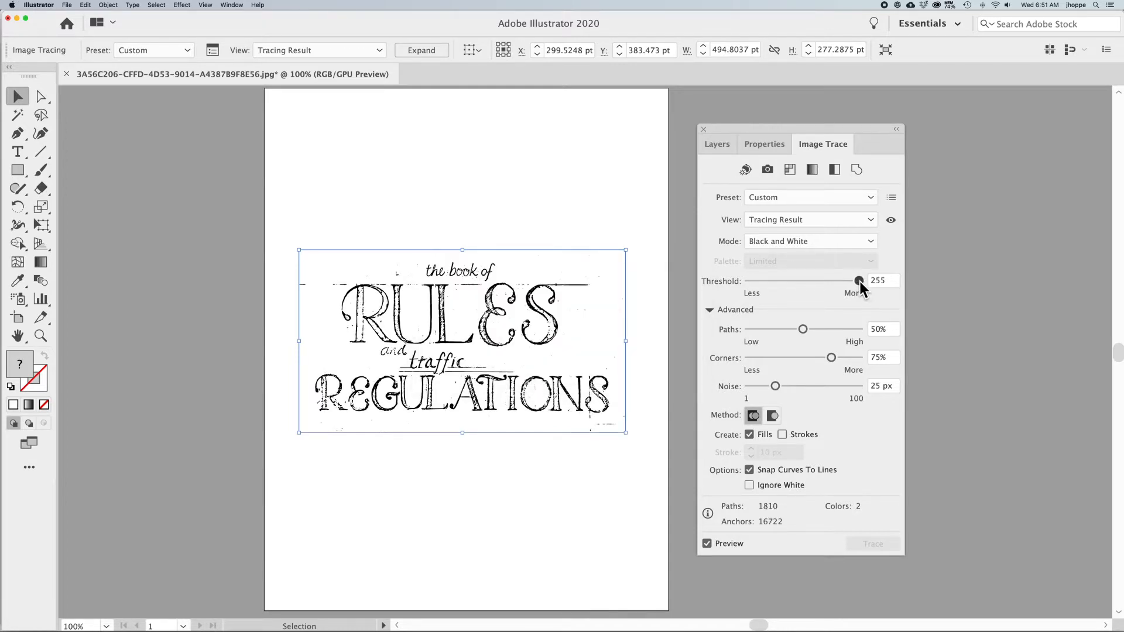
drag(864, 281, 864, 281)
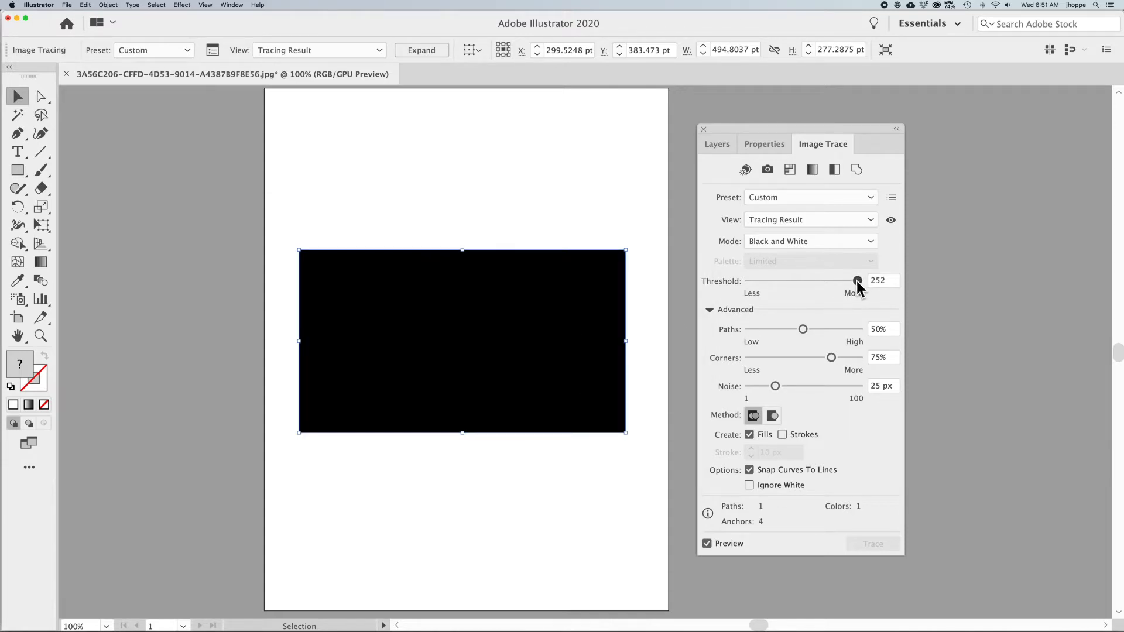
drag(855, 281, 855, 281)
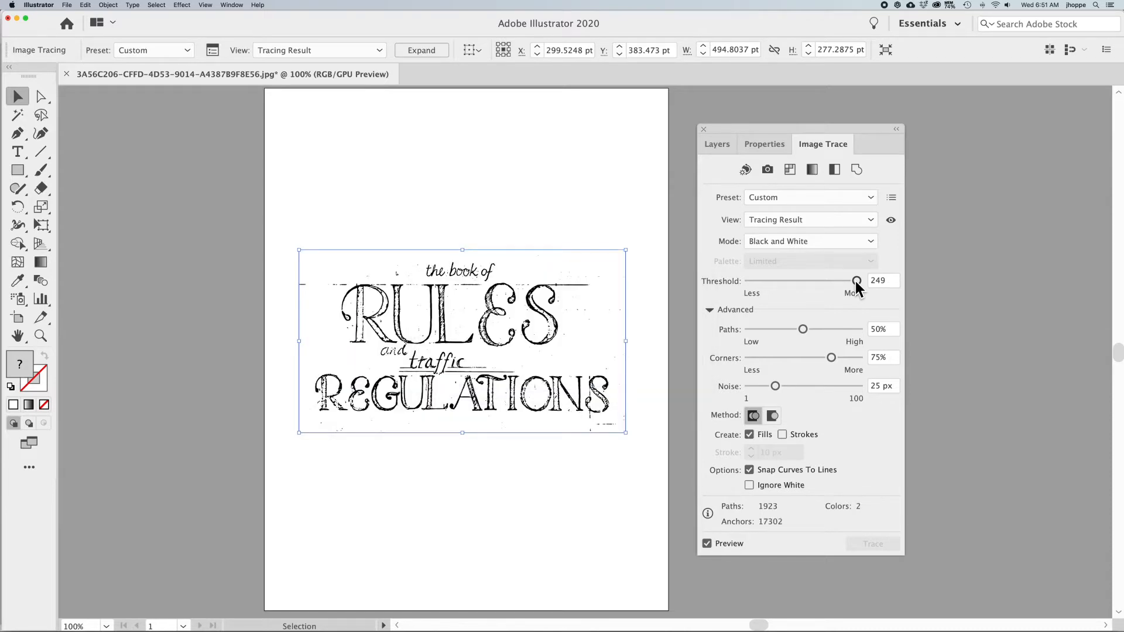
click(888, 280)
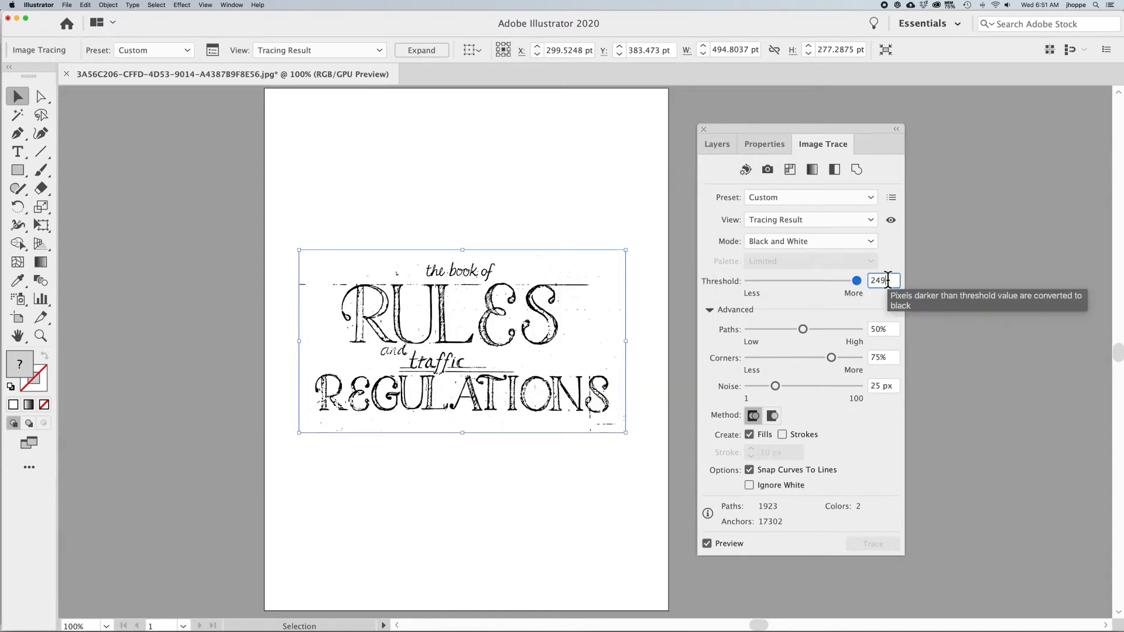
key(Up)
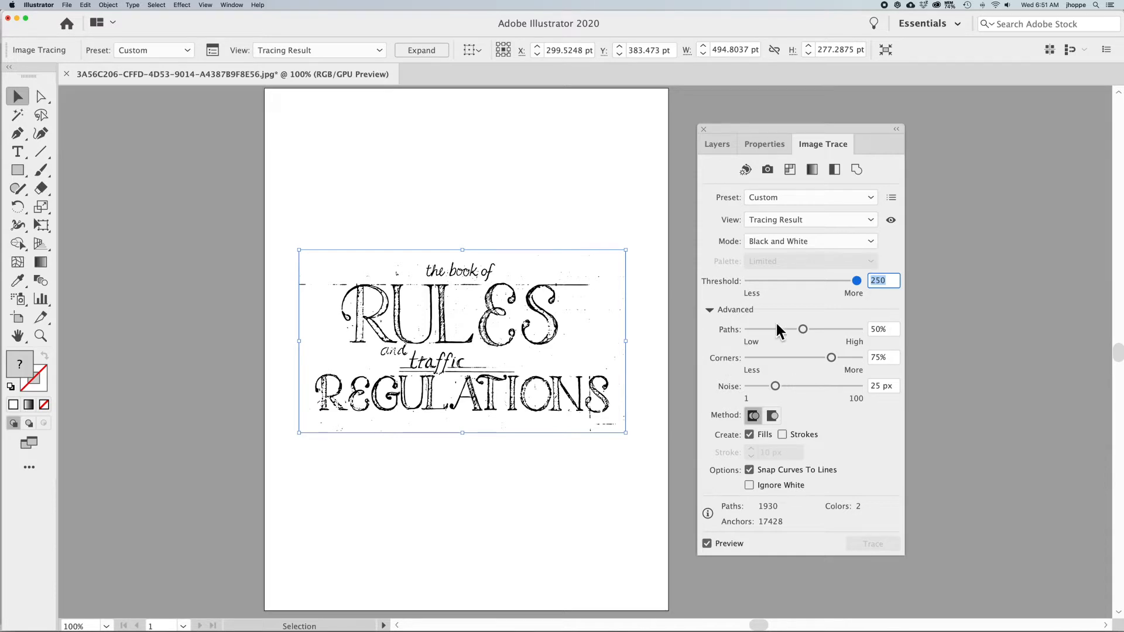
Lower the tracing's Paths setting to 1%.
drag(802, 329, 749, 329)
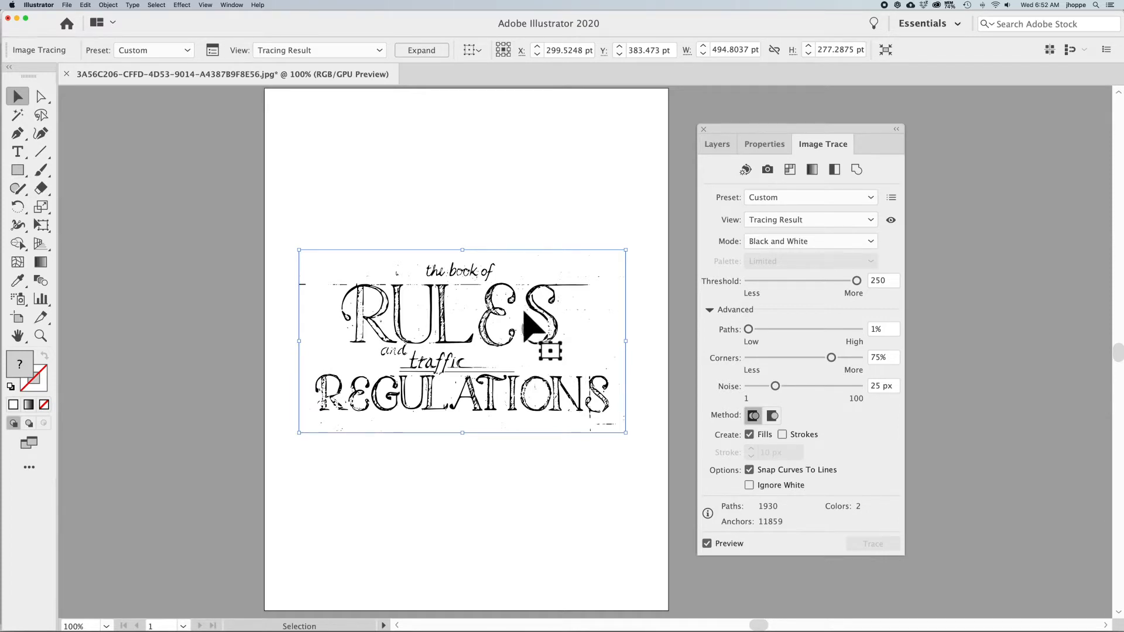
Raise the tracing's Paths setting to 100%, compare Corners at 0% and 100% on the lettering, and settle on 100%.
drag(748, 329, 810, 329)
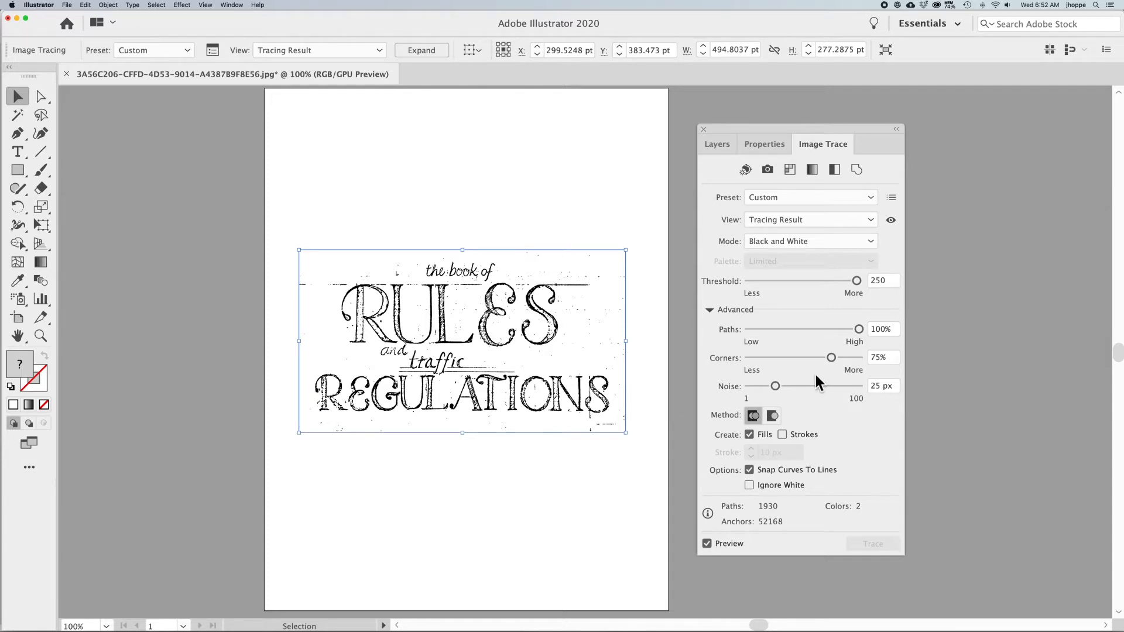
drag(831, 359, 747, 360)
drag(748, 360, 877, 366)
key(super+space)
drag(467, 284, 475, 367)
drag(858, 357, 716, 361)
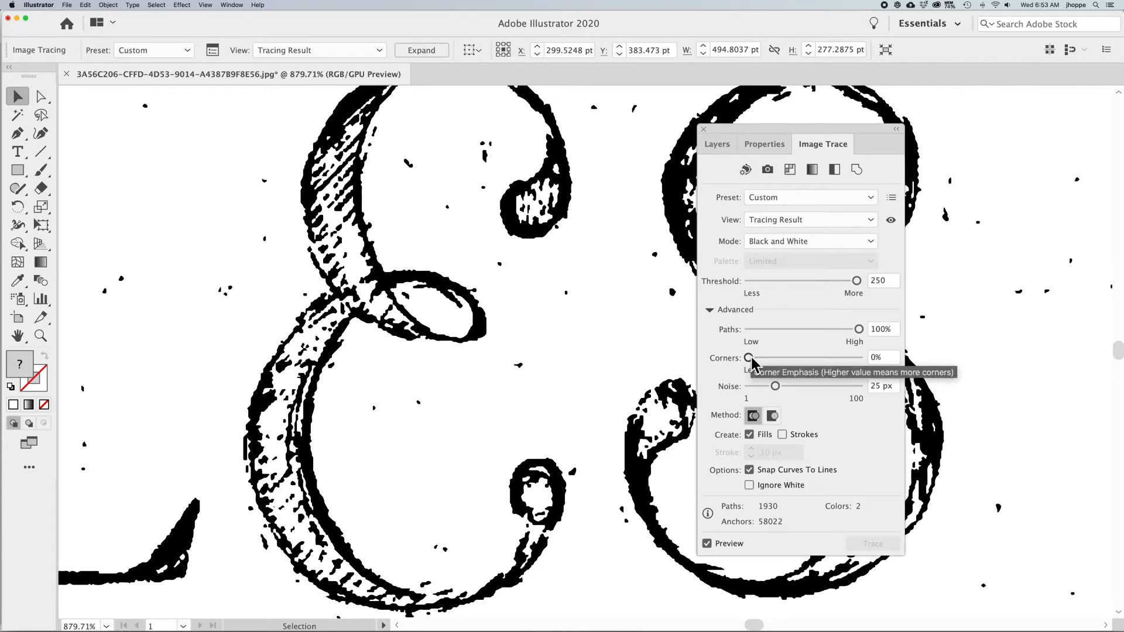
drag(749, 358, 870, 368)
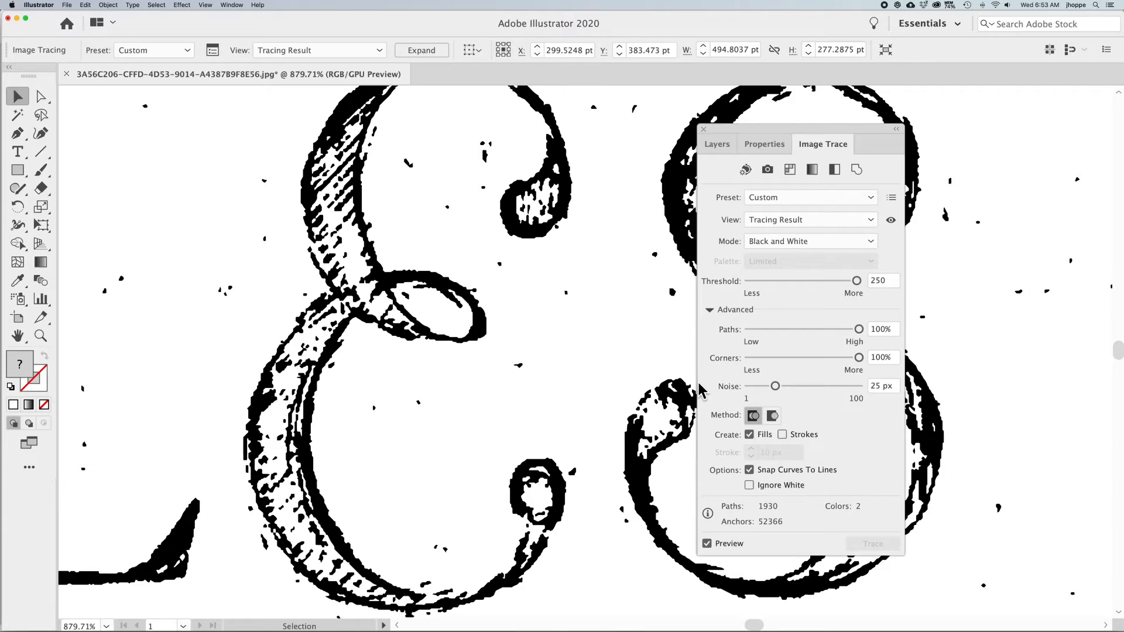
Compare the tracing's Noise setting at 1 px and 100 px across the lettering and settle on 1 px.
drag(775, 387, 749, 387)
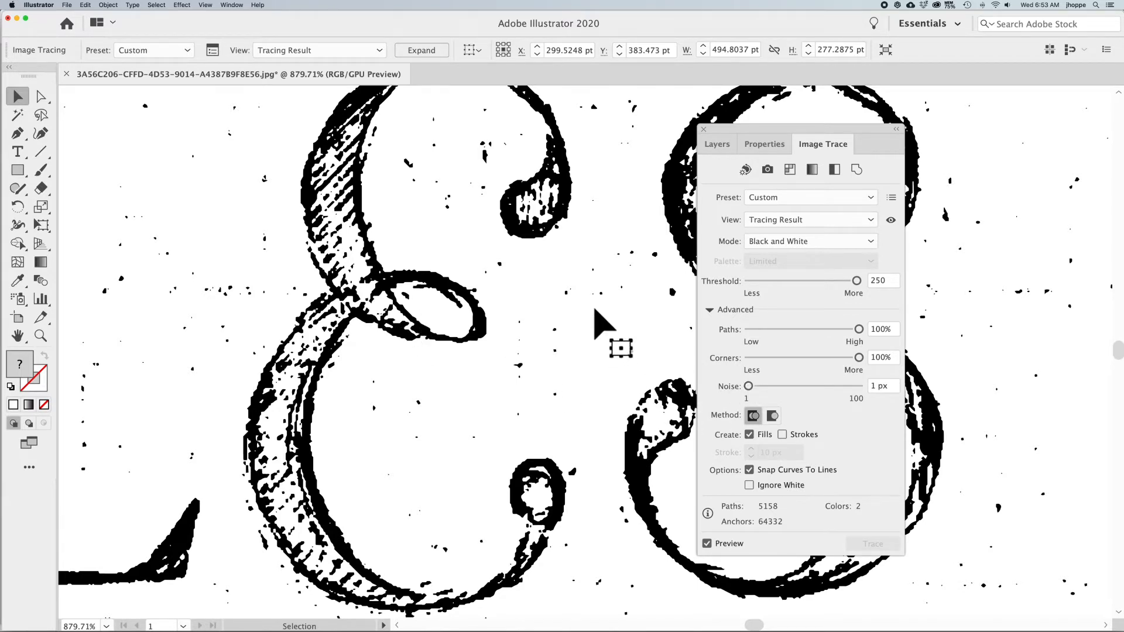
drag(749, 386, 859, 387)
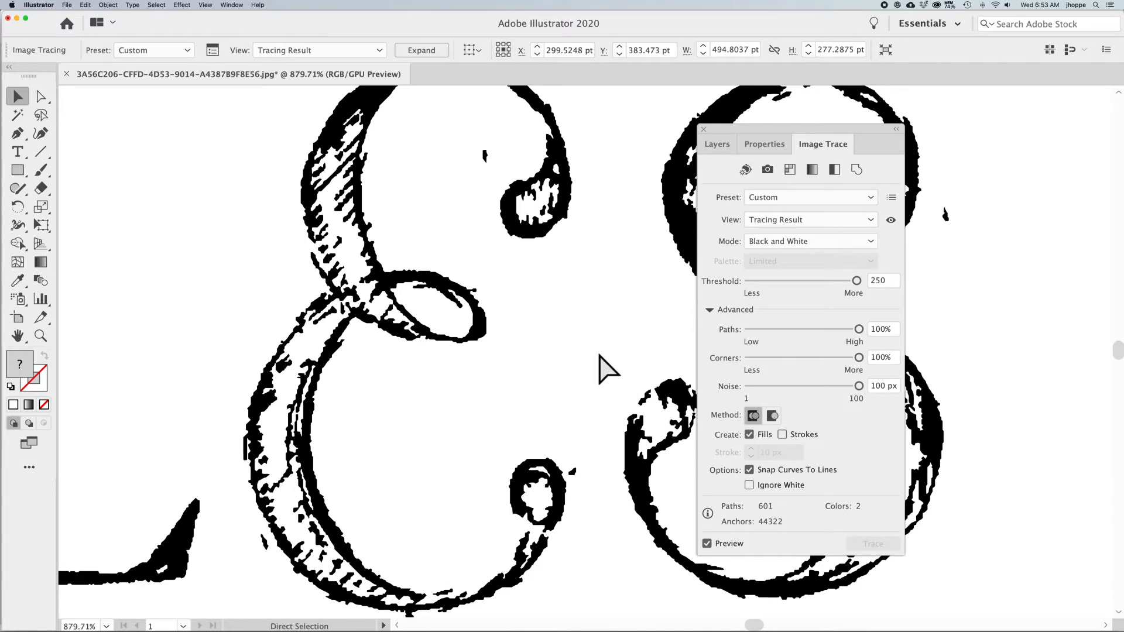
scroll(606, 368, down, 5)
scroll(606, 367, down, 2)
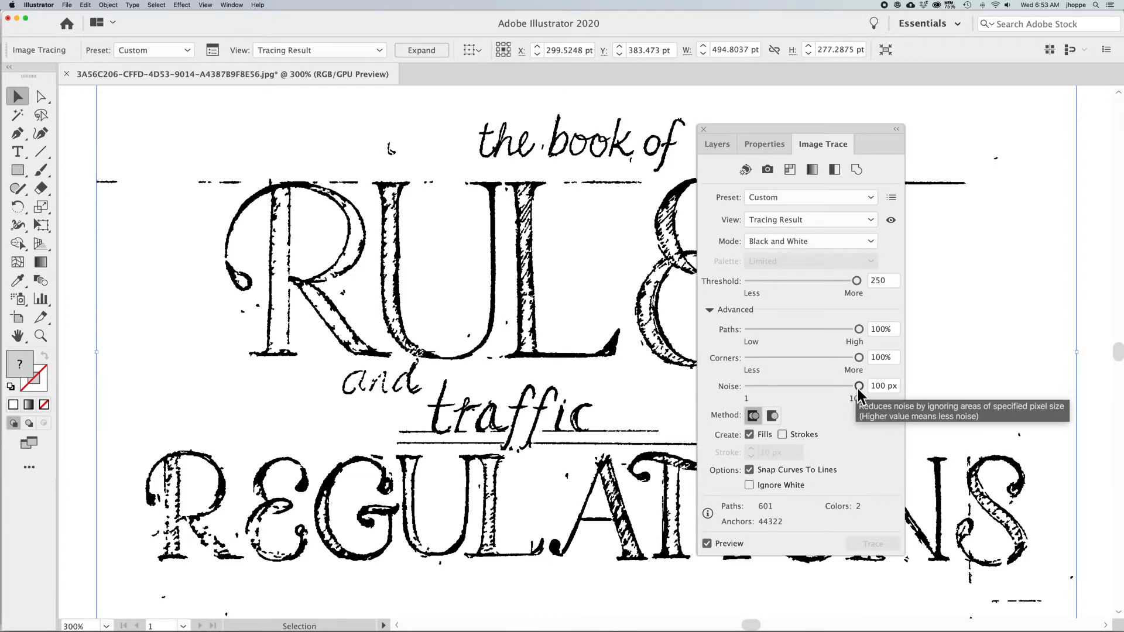
drag(859, 386, 747, 388)
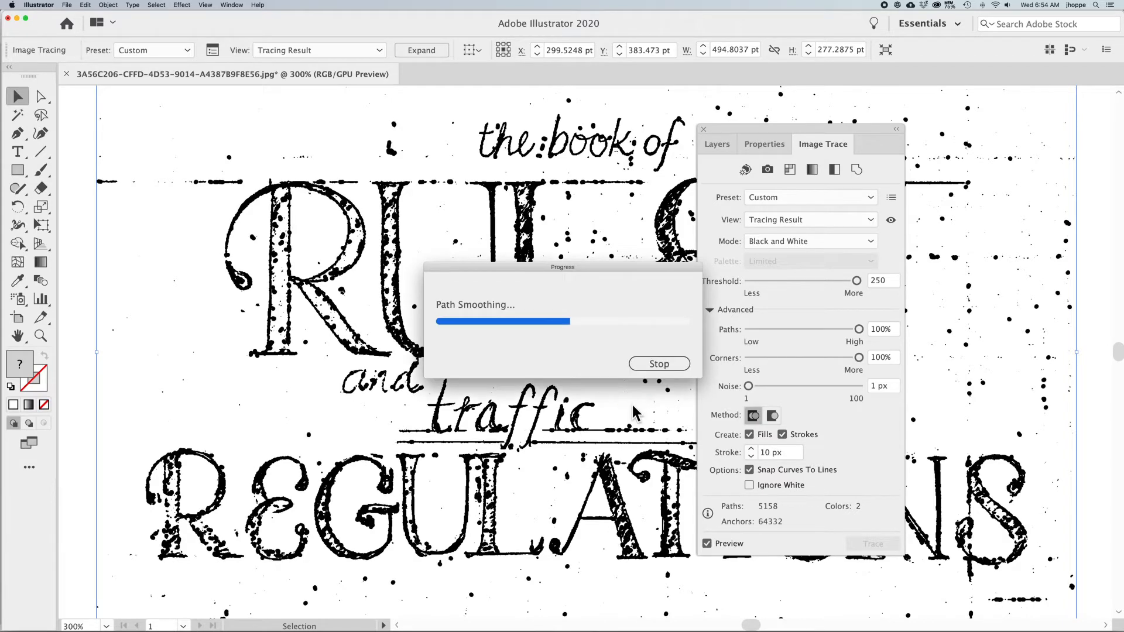
Try creating strokes along with fills in the tracing, return to fills only, and enable Ignore White.
click(750, 435)
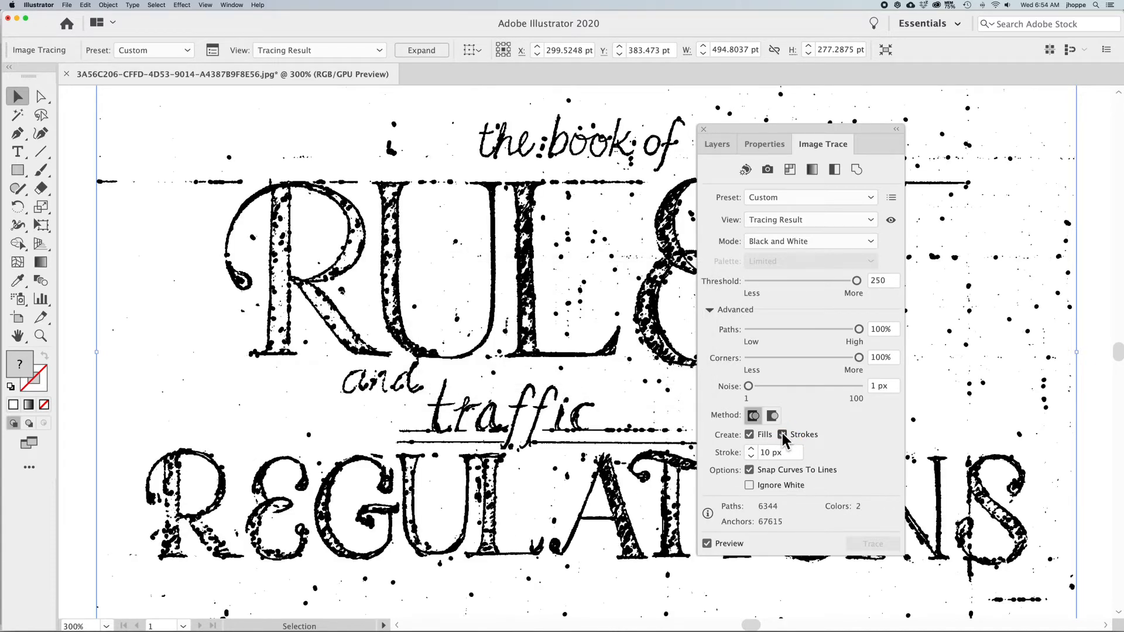
click(782, 434)
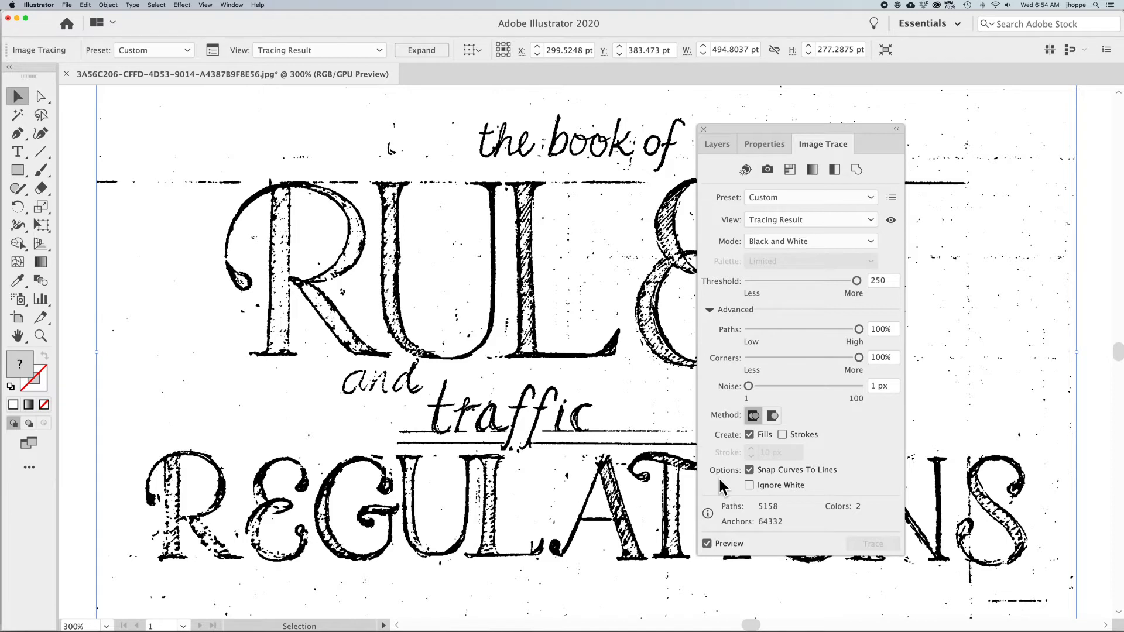
click(749, 485)
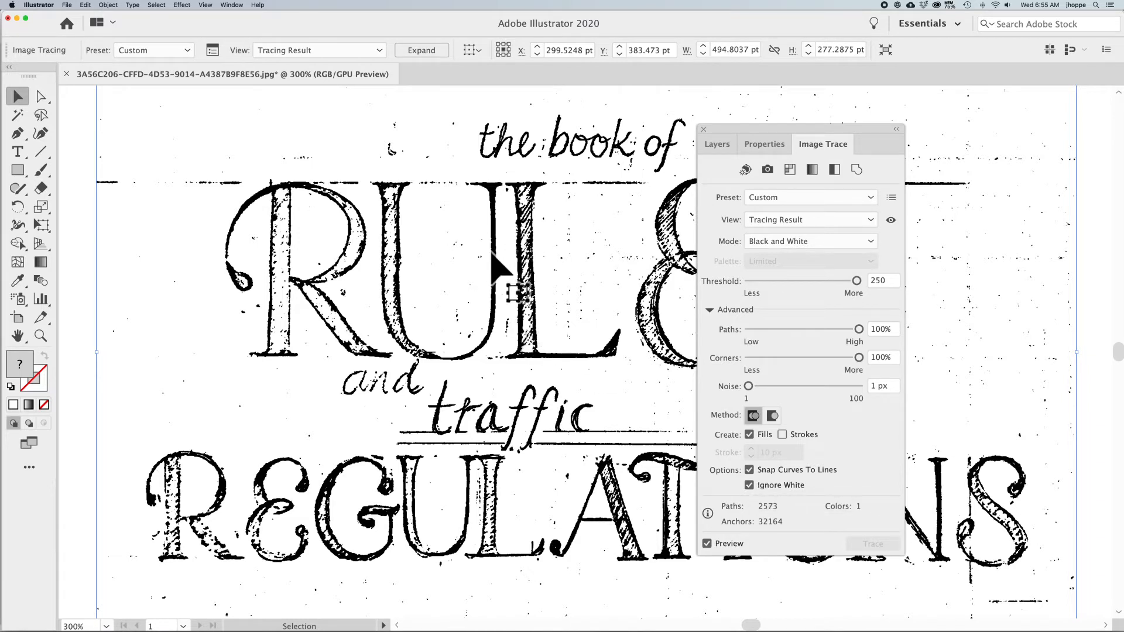
drag(789, 126, 922, 115)
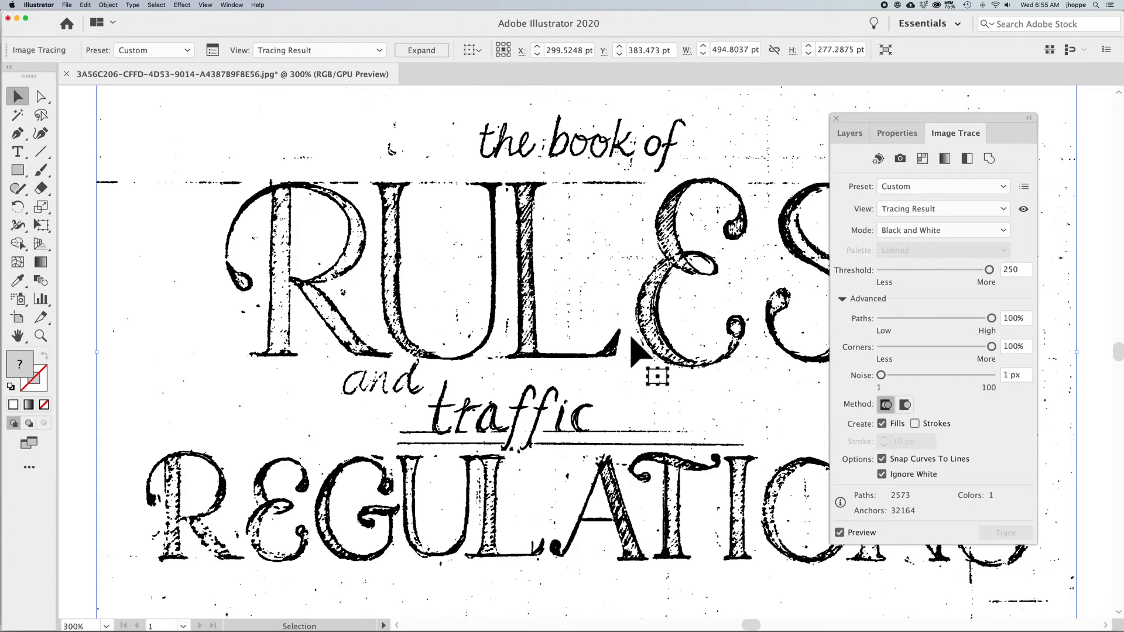
key(super+minus)
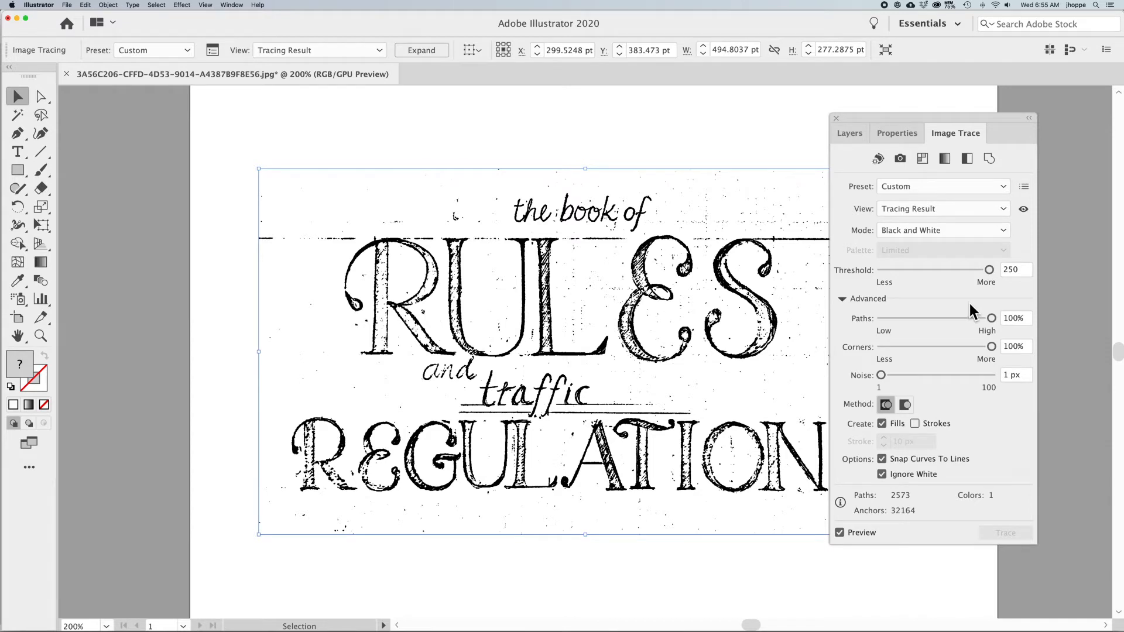
Expand the tracing into editable vector paths and leave the resulting group deselected.
click(891, 135)
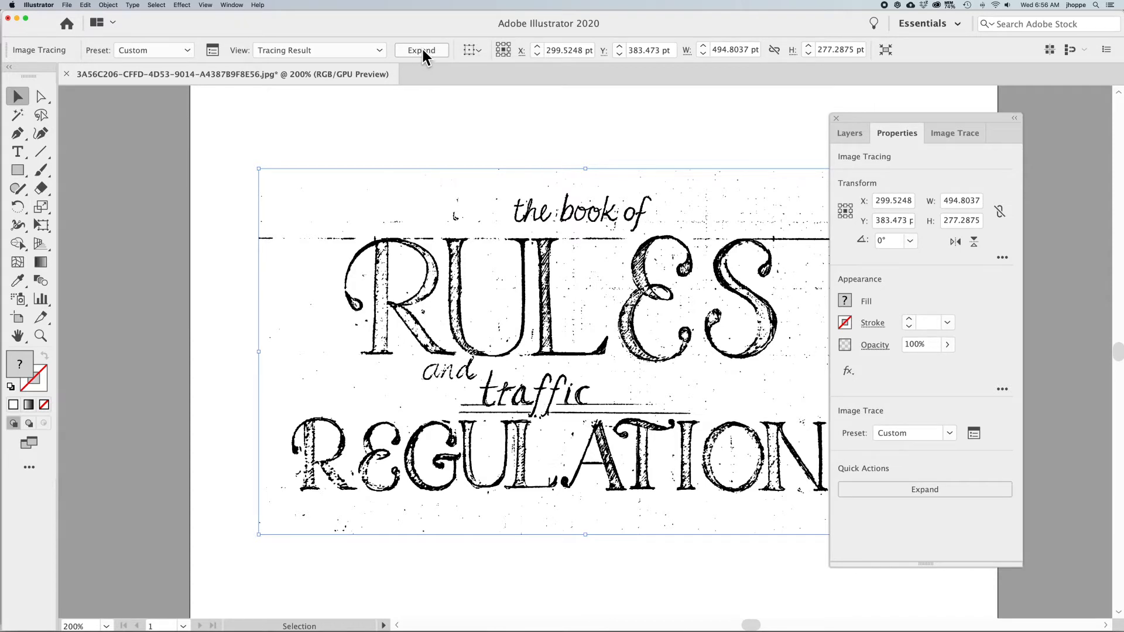
click(945, 133)
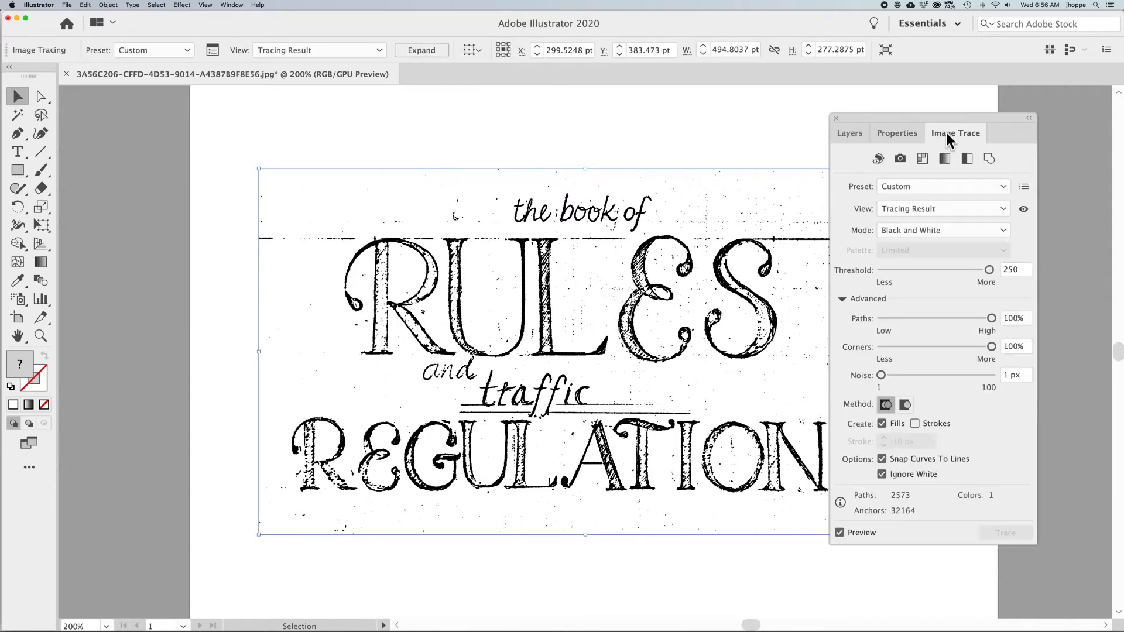
click(433, 50)
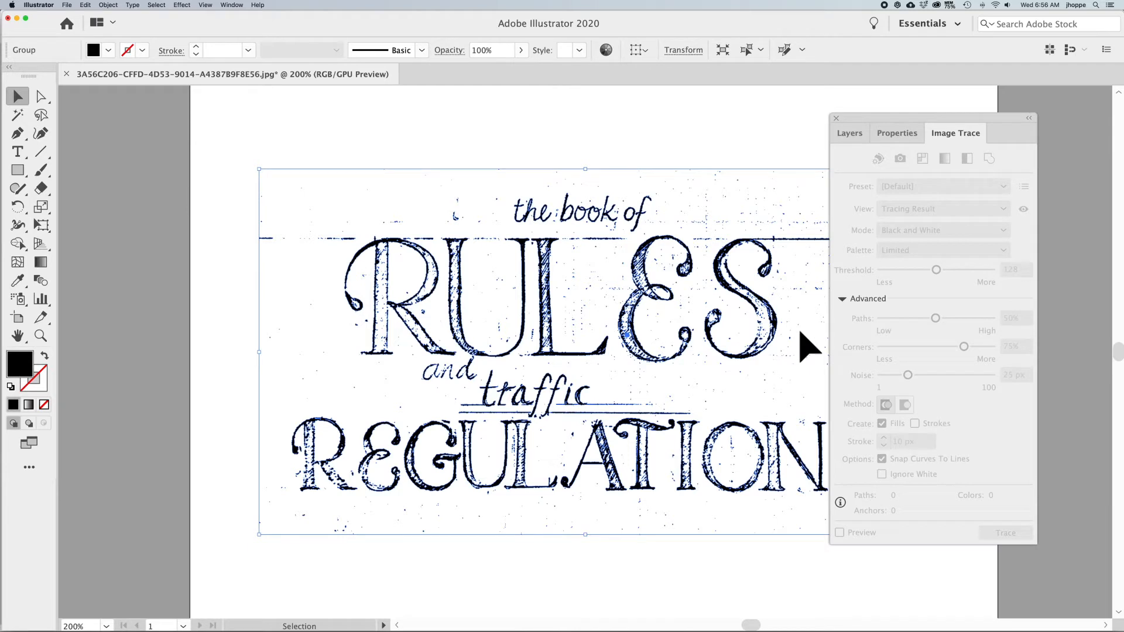
click(593, 150)
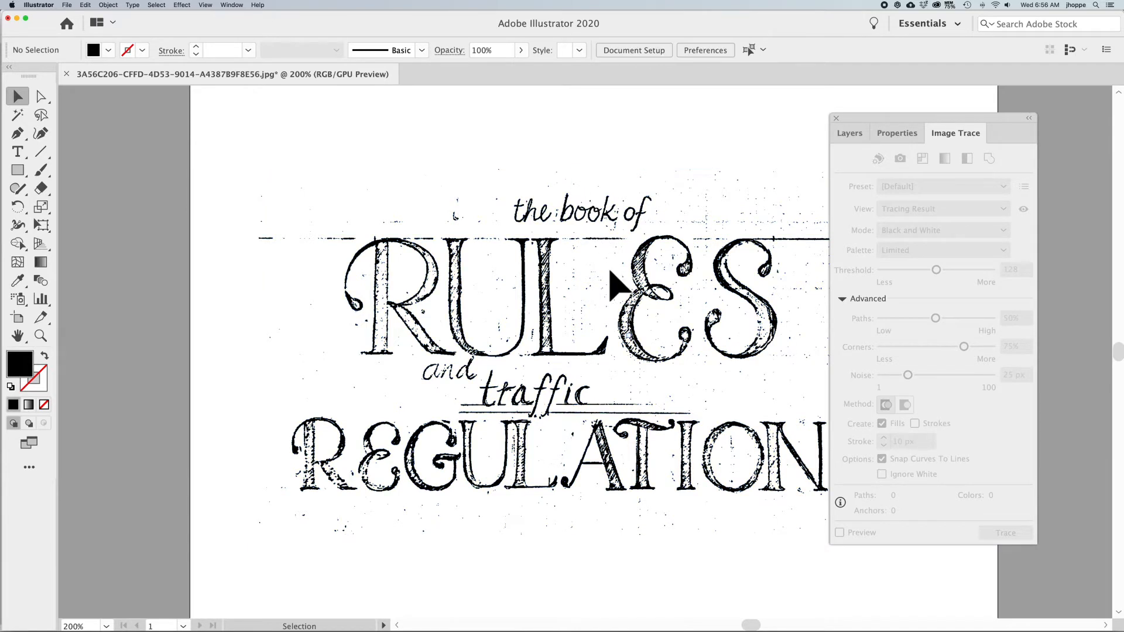
click(615, 301)
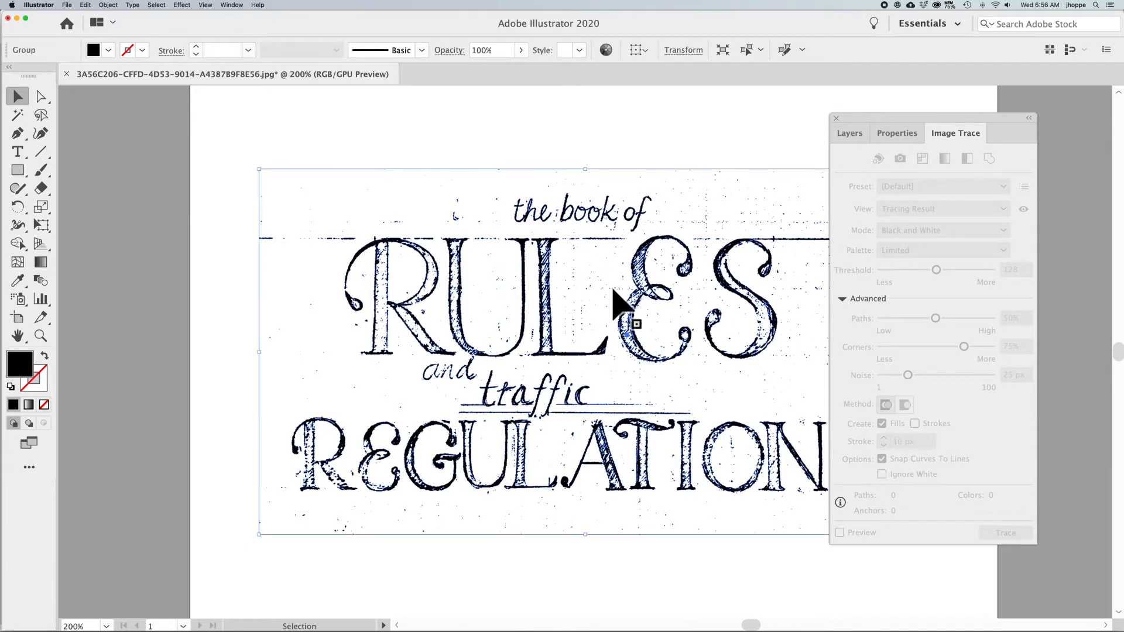
click(627, 163)
Examine the expanded lettering paths up close in Outline view, and return to the normal preview.
key(a)
key(super+y)
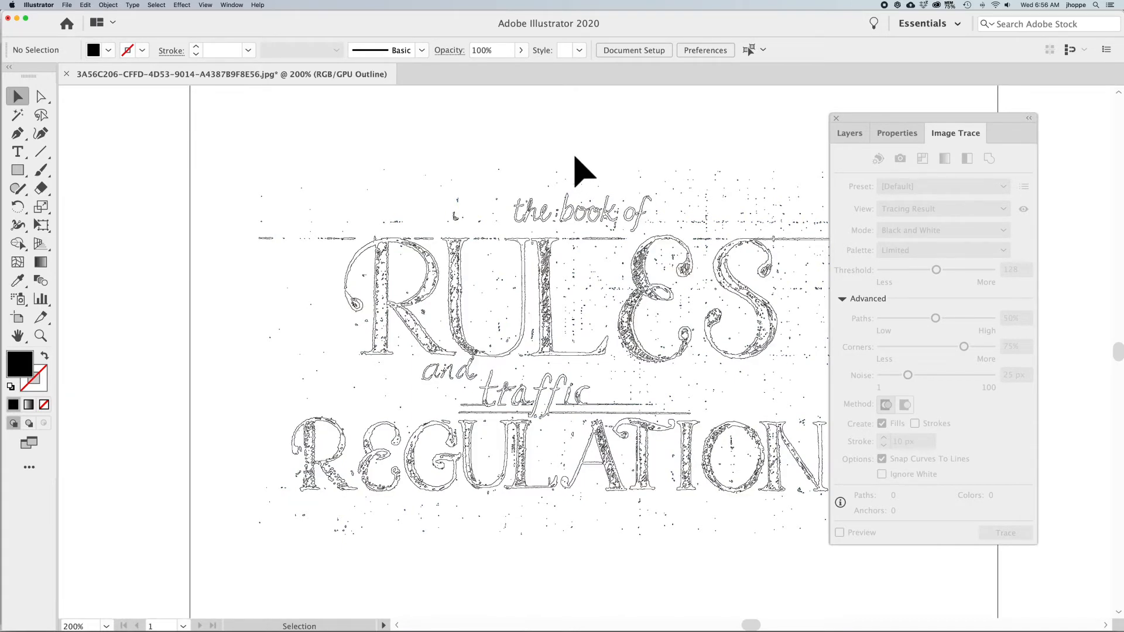
drag(485, 142, 479, 251)
drag(707, 274, 650, 269)
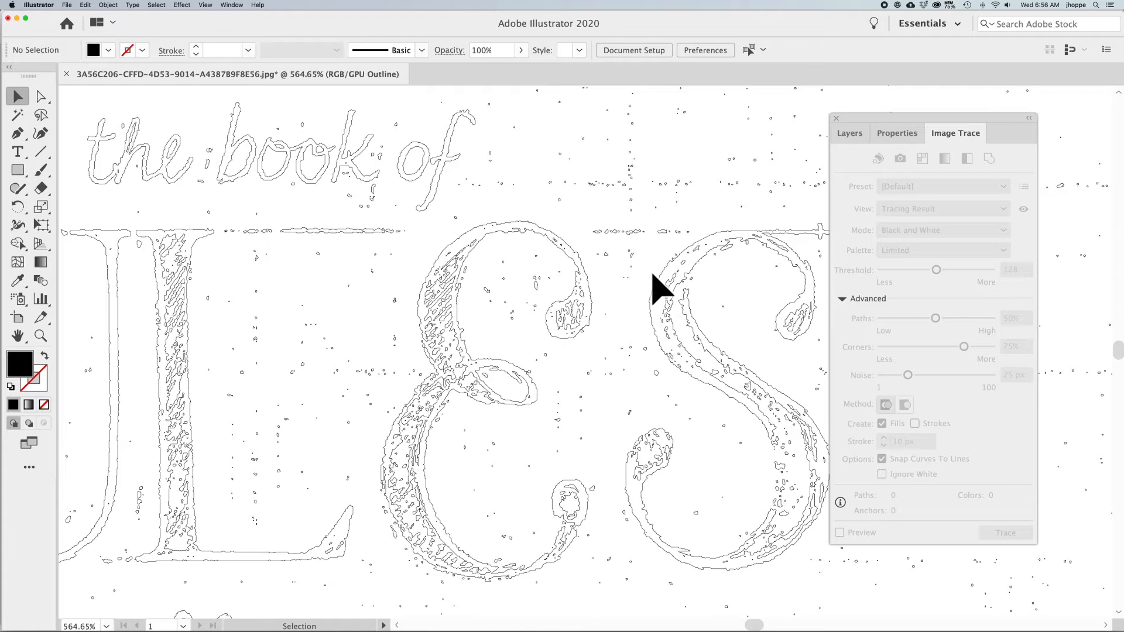
key(super+y)
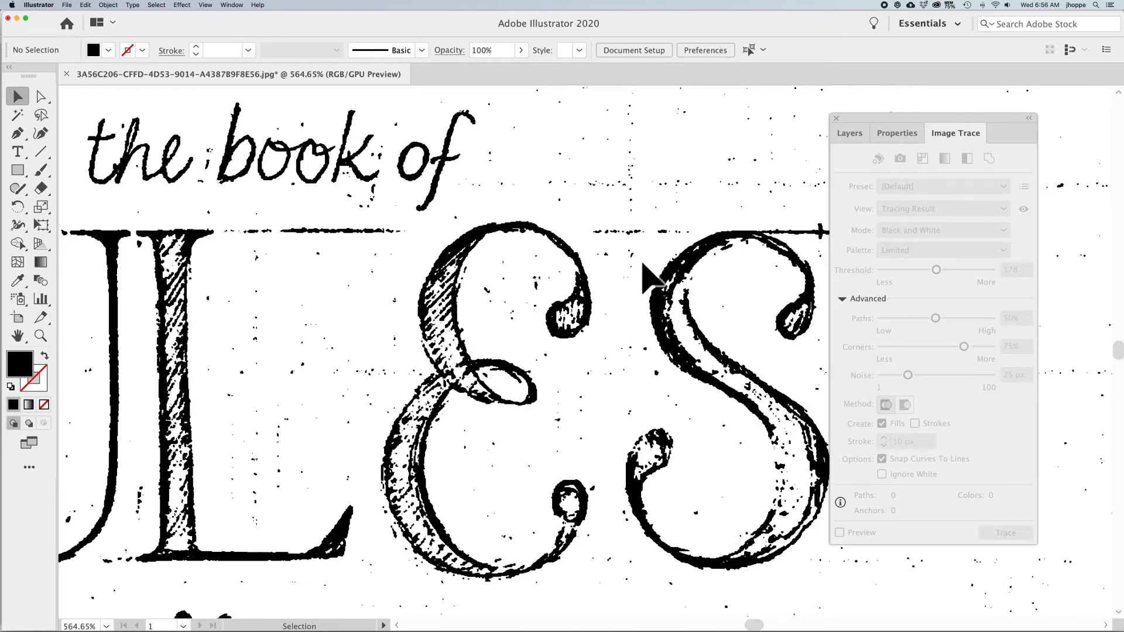
Delete the stray specks to the right of "the book of" with the Direct Selection tool.
key(super+minus)
key(super+minus)
drag(648, 253, 482, 243)
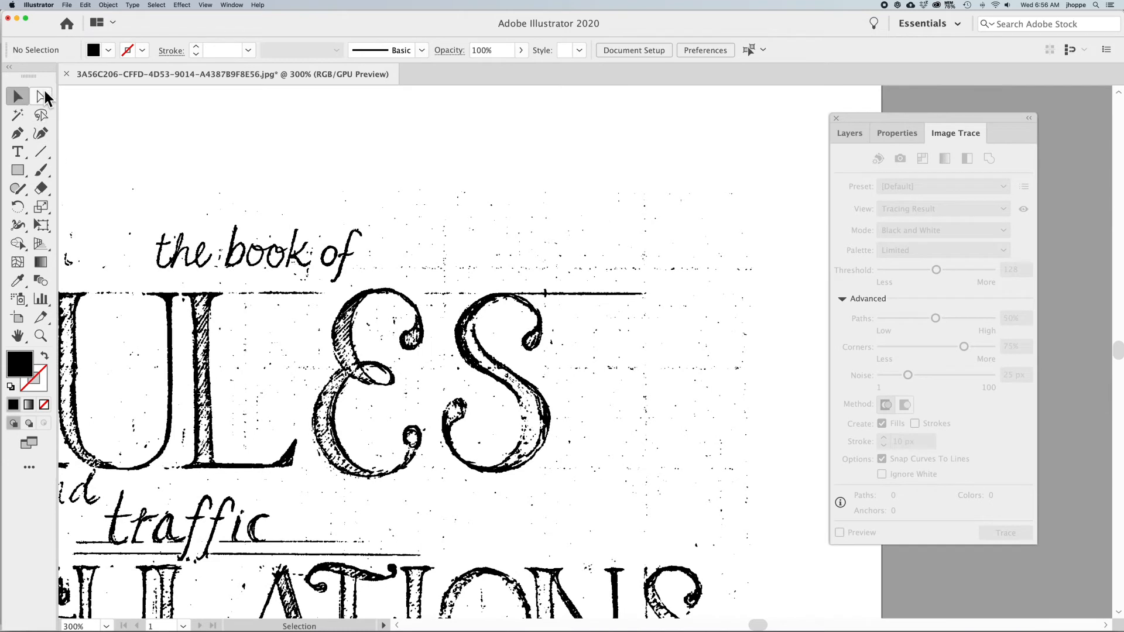
click(41, 97)
drag(426, 171, 768, 280)
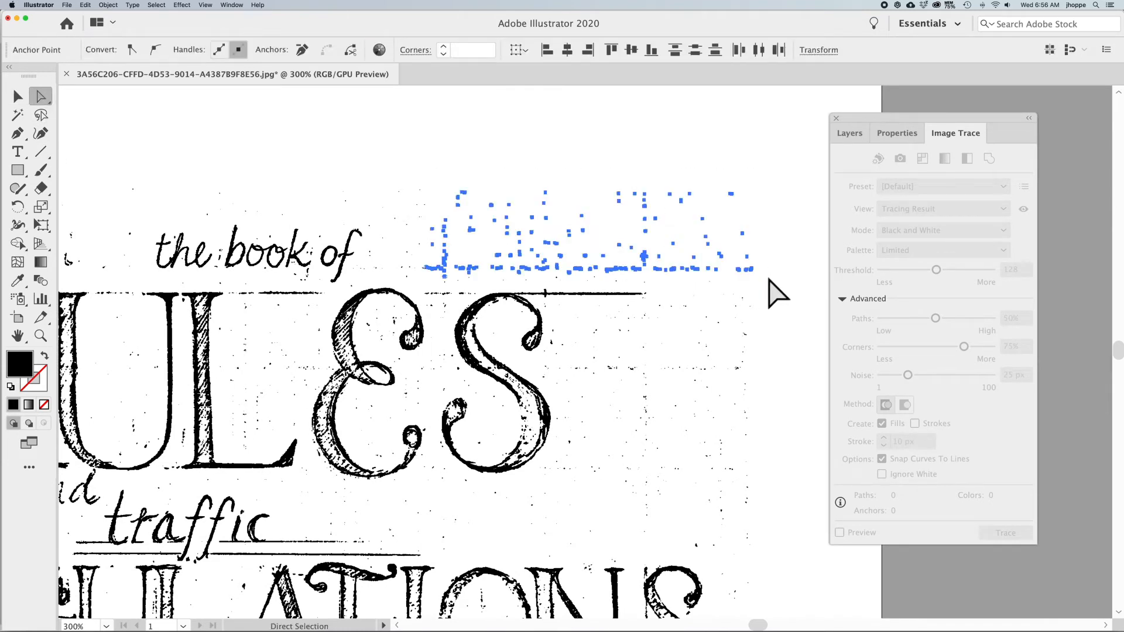
key(Delete)
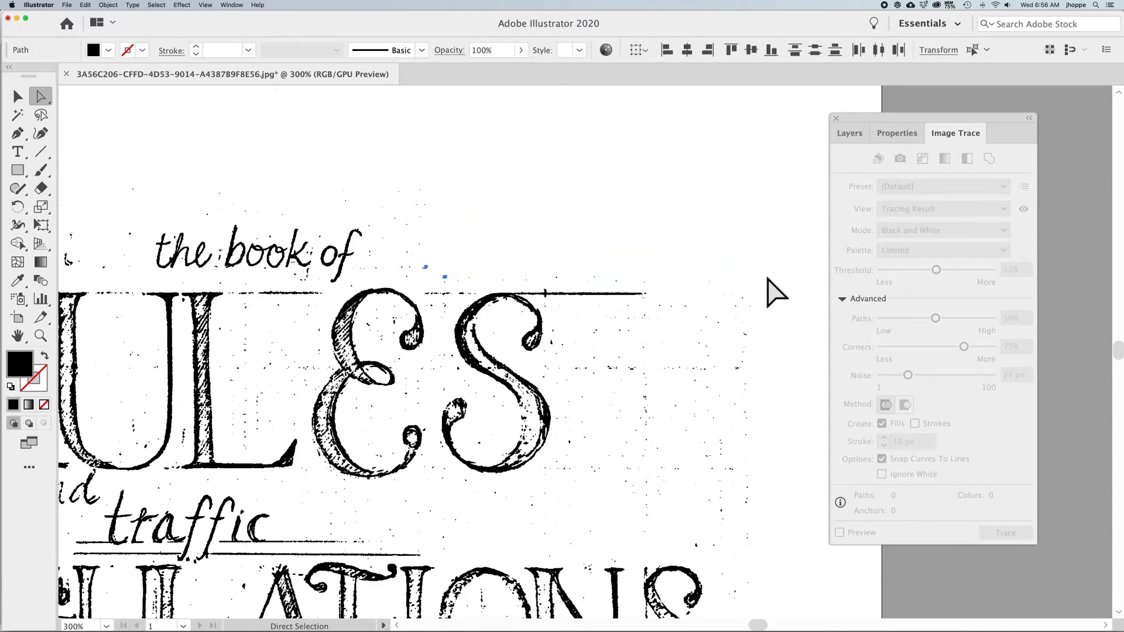
key(Delete)
Delete the cluster of tiny specks at the far right edge of the artwork, including the leftover sliver.
drag(700, 248, 782, 348)
drag(595, 286, 711, 550)
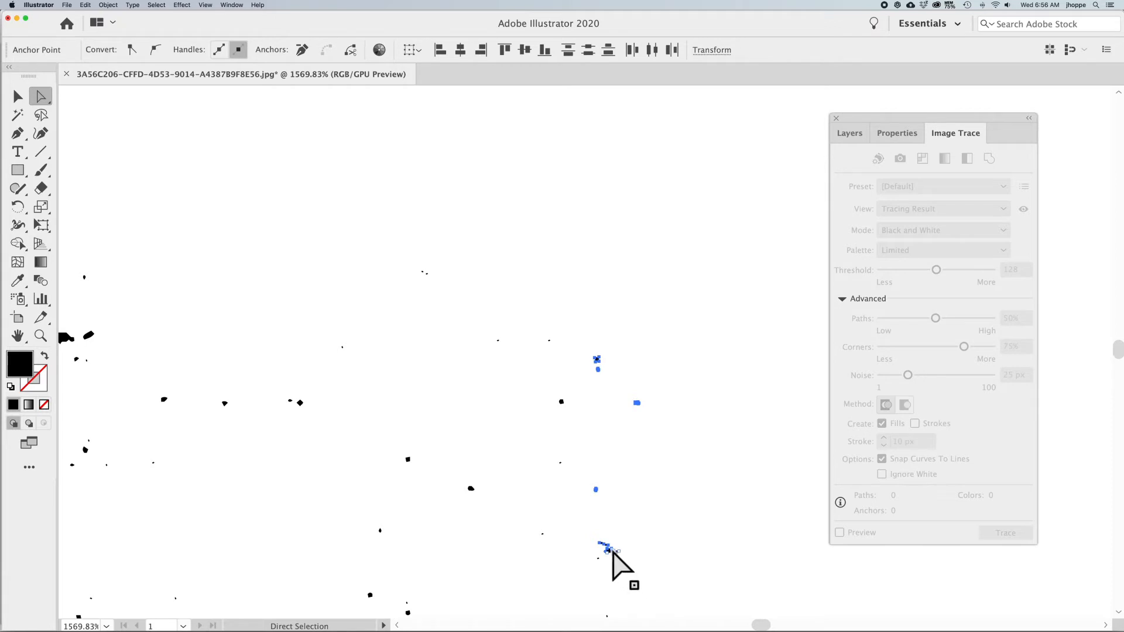
key(super+equal)
key(super+equal)
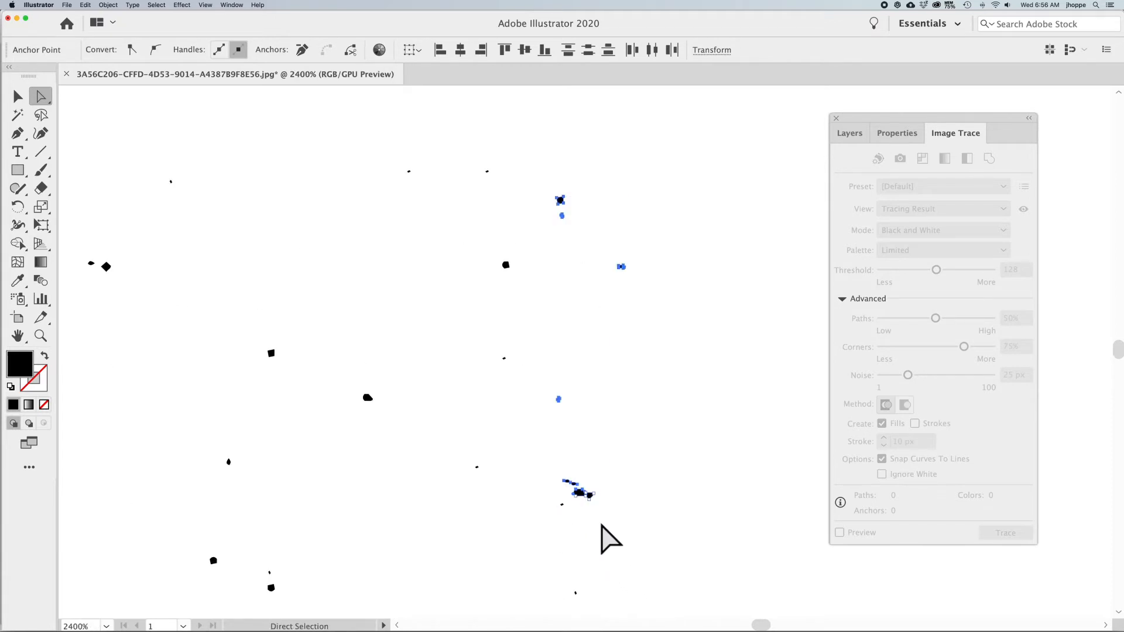
key(Delete)
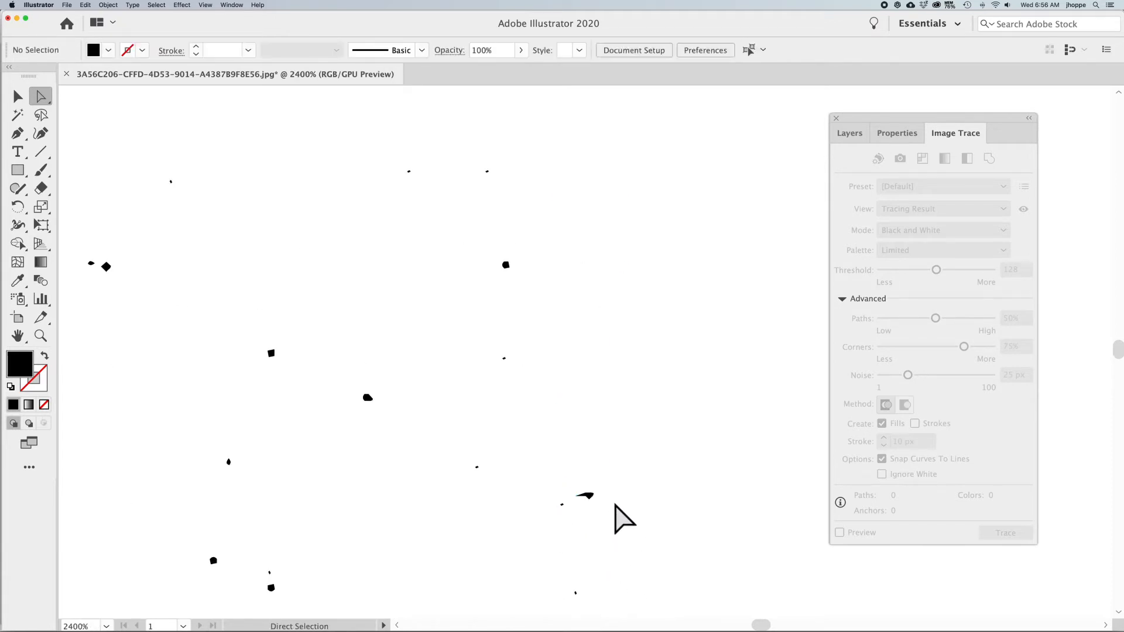
click(586, 496)
drag(587, 498, 592, 507)
key(Delete)
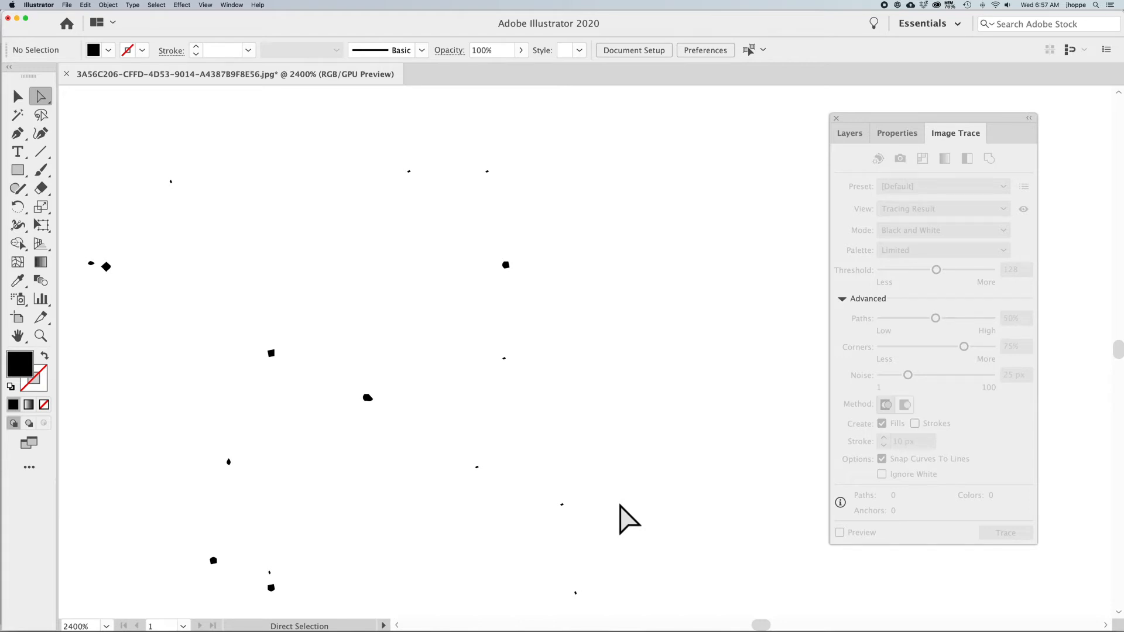
Delete the batches of stray specks in the empty area to the right of the S in RULES.
key(super+minus)
key(super+minus)
key(super+minus)
key(super+minus)
drag(573, 388, 646, 526)
key(Delete)
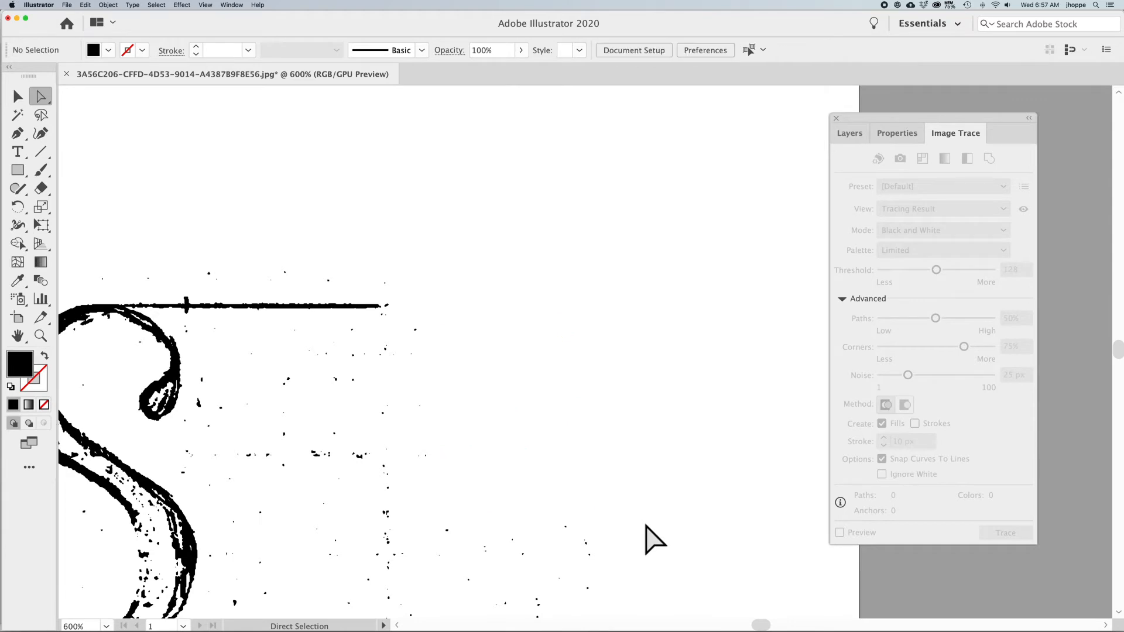
drag(527, 519, 665, 439)
drag(386, 237, 662, 498)
key(Delete)
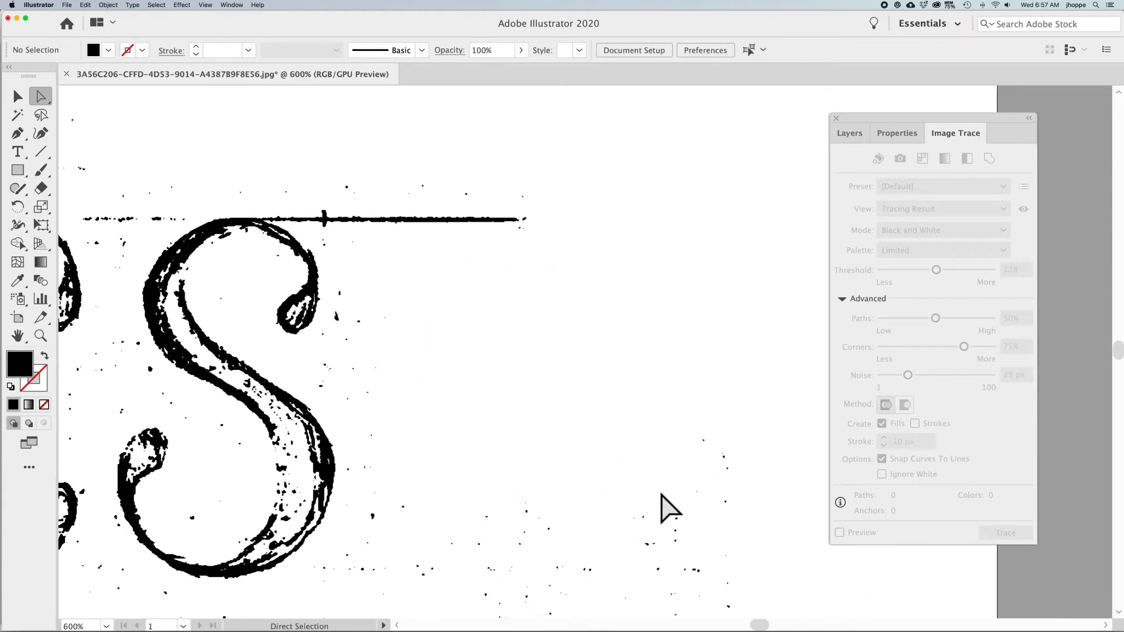
drag(580, 378, 815, 598)
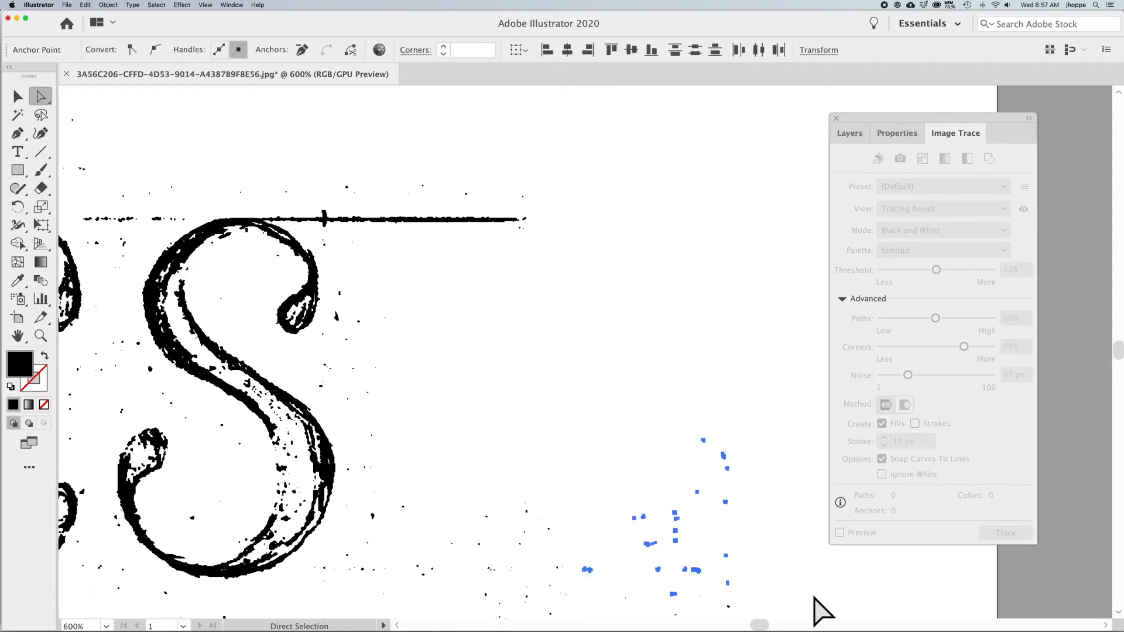
key(Delete)
Delete the guideline segment extending right from the top of the S, together with the specks around it.
mouse_move(569, 258)
mouse_down()
mouse_move(399, 176)
mouse_move(319, 169)
mouse_up()
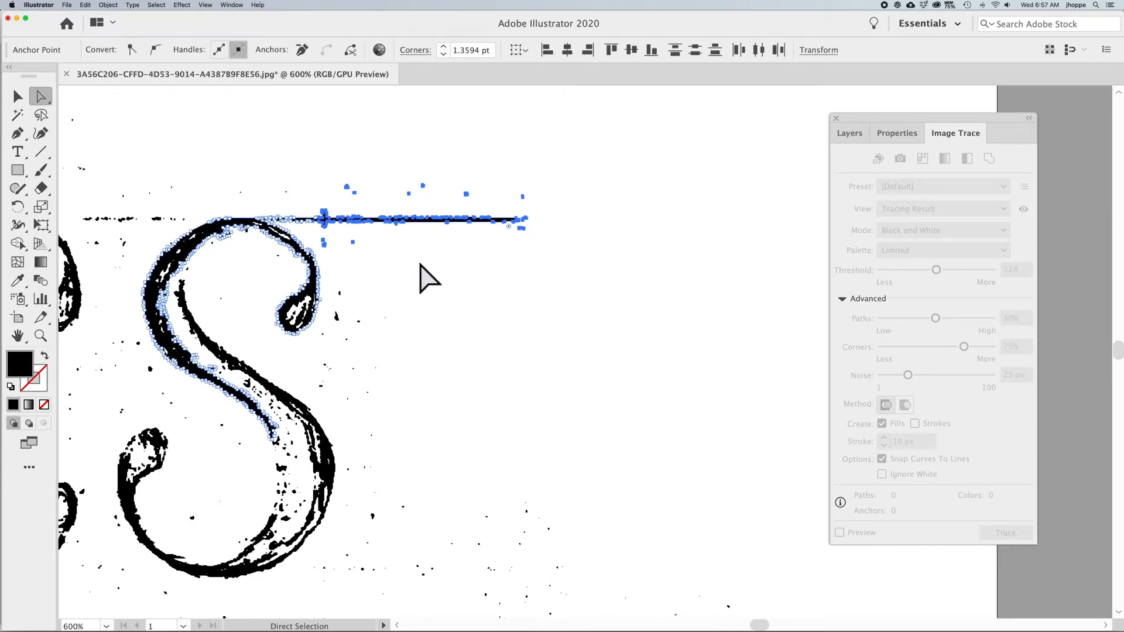
key(Delete)
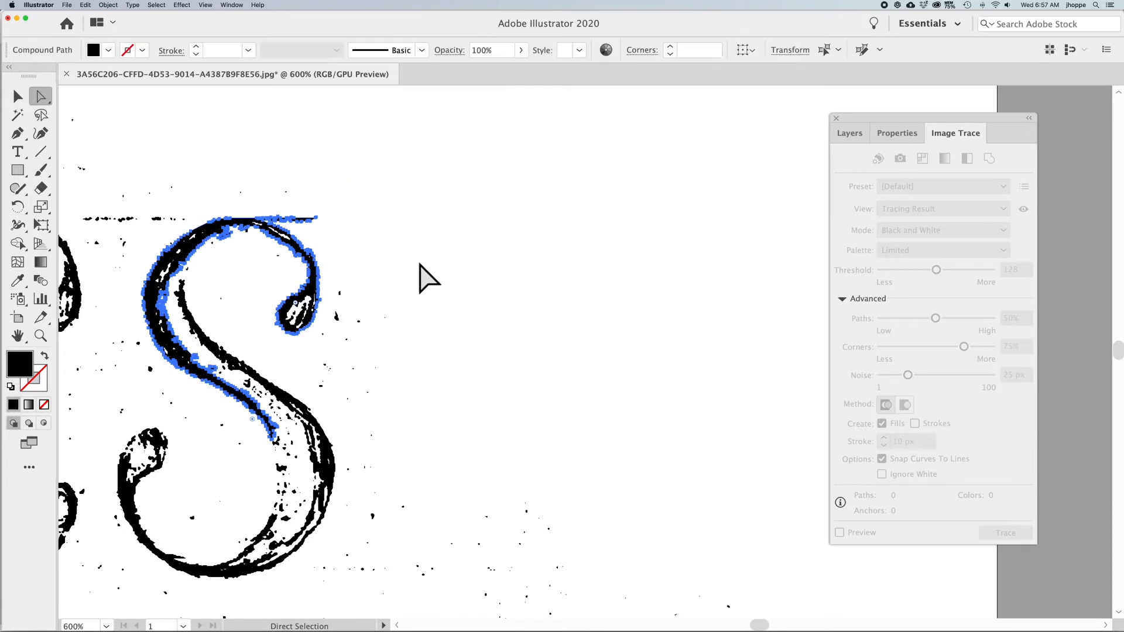
Try deleting the selected remainder of the S's compound path, and undo that deletion.
key(Delete)
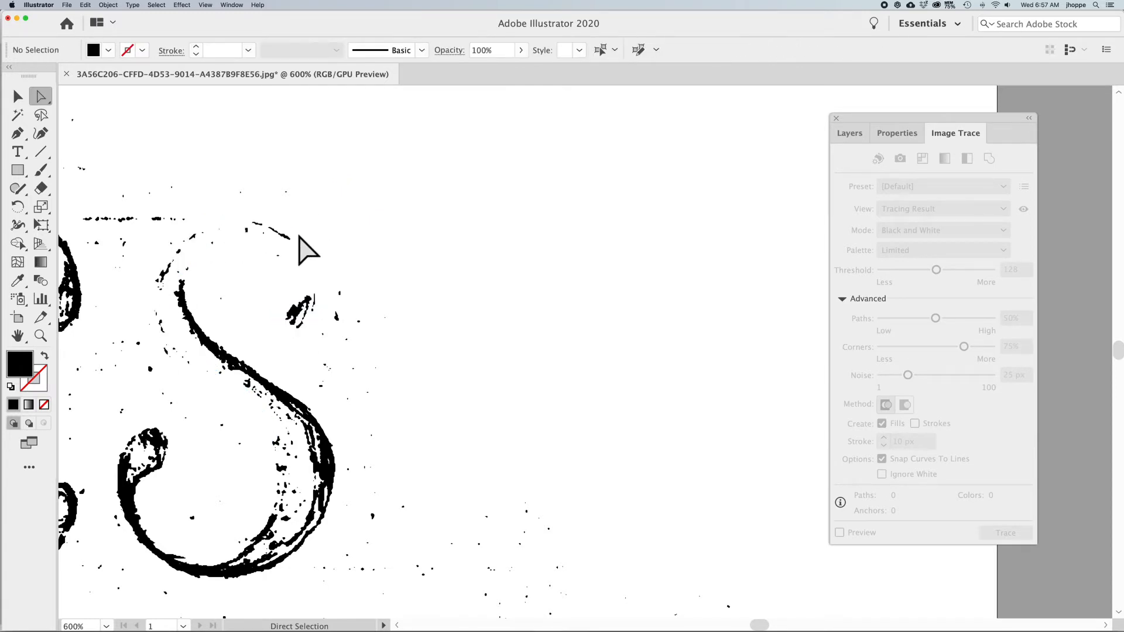
key(super+z)
key(super+z)
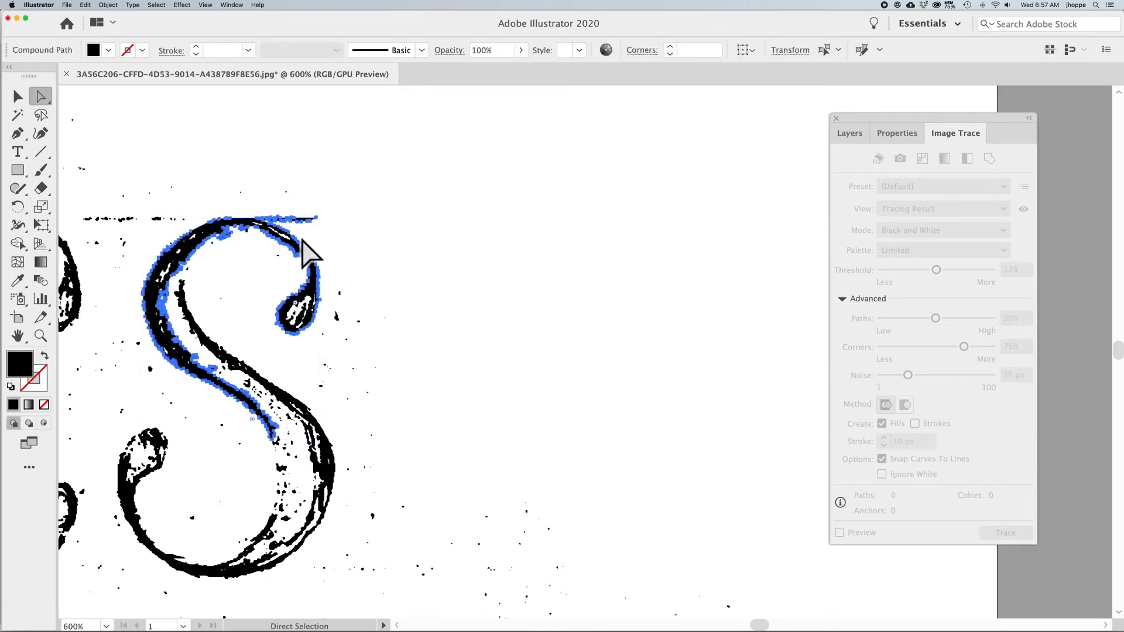
click(384, 233)
click(312, 220)
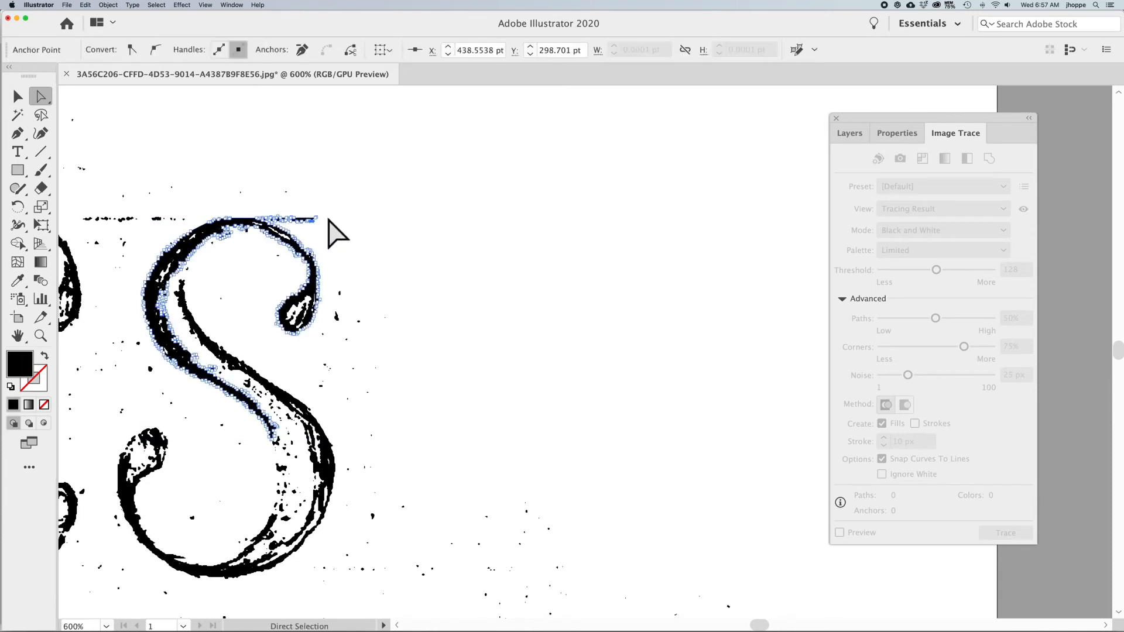
click(327, 219)
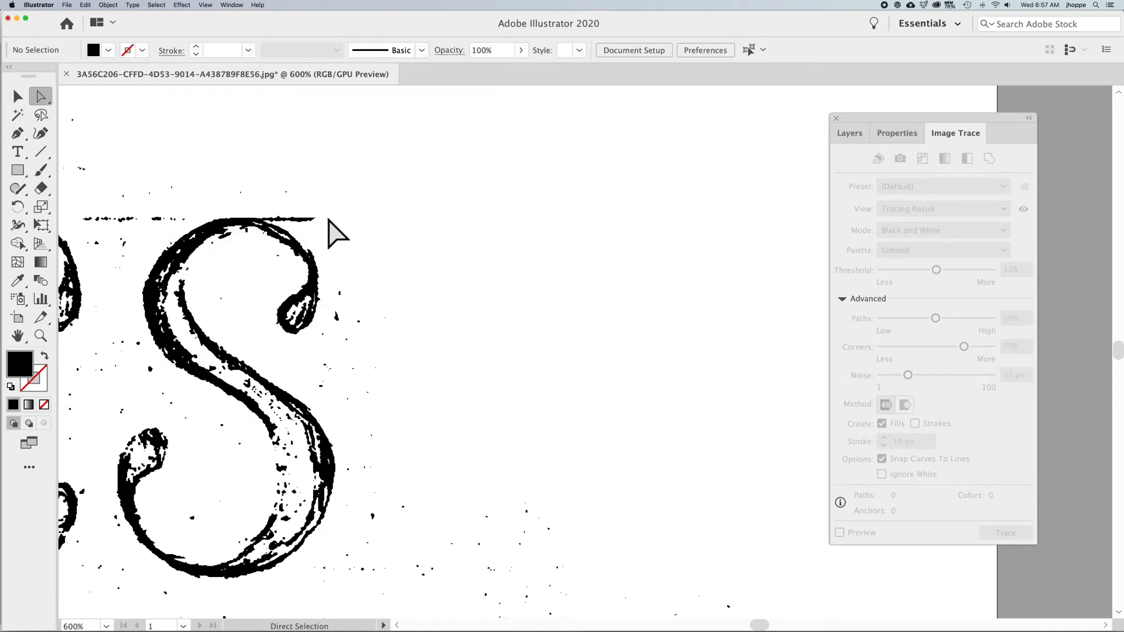
Erase the stray specks in the empty area right of and below the S in RULES with the Eraser tool.
click(42, 186)
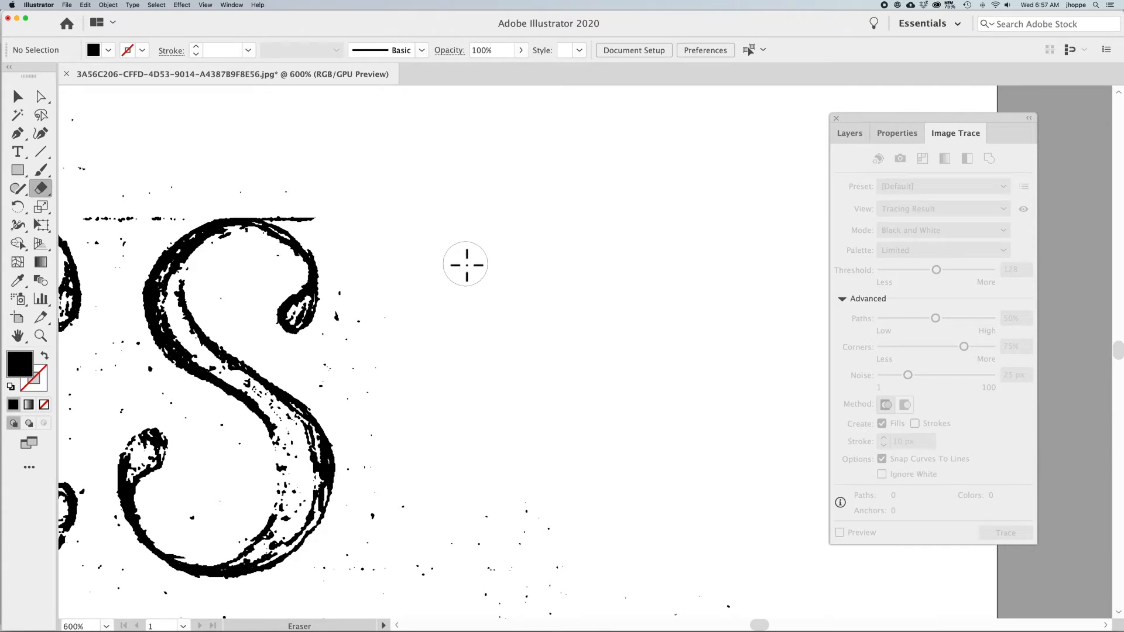
mouse_move(465, 265)
mouse_down()
mouse_move(421, 316)
mouse_move(379, 320)
mouse_move(352, 291)
mouse_move(338, 386)
mouse_move(374, 403)
mouse_move(392, 309)
mouse_move(392, 437)
mouse_move(374, 533)
mouse_move(407, 517)
mouse_move(477, 528)
mouse_move(532, 523)
mouse_move(536, 512)
mouse_move(434, 522)
mouse_move(558, 549)
mouse_move(580, 540)
mouse_move(334, 567)
mouse_move(610, 579)
mouse_up()
key(super+space)
drag(681, 551, 766, 615)
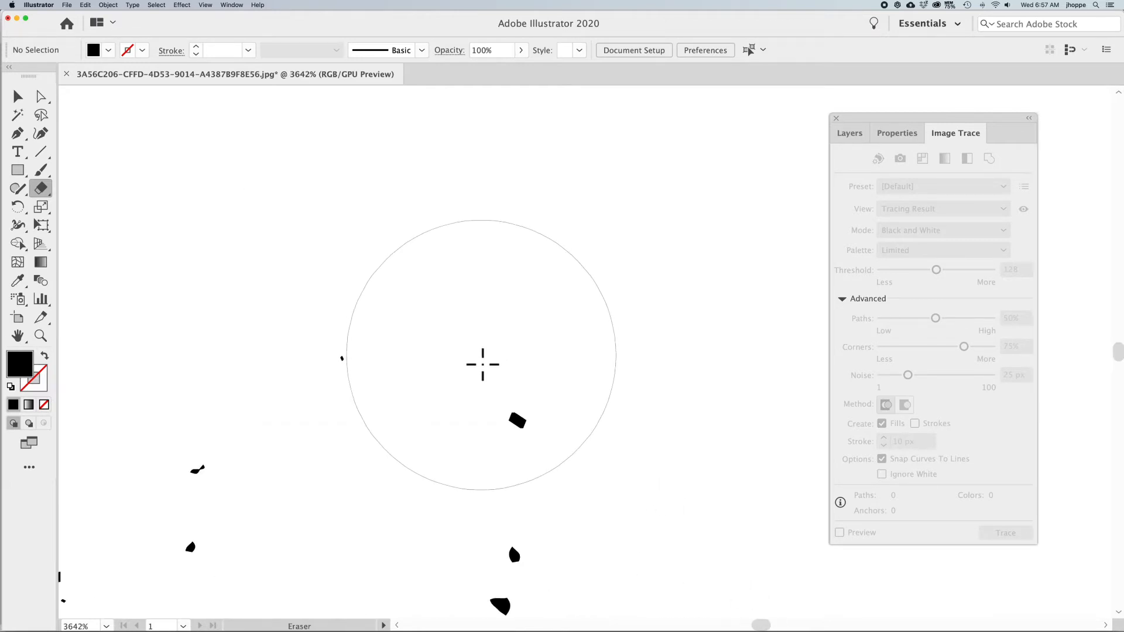
mouse_move(462, 297)
mouse_down()
mouse_move(474, 297)
mouse_move(426, 387)
mouse_up()
click(488, 422)
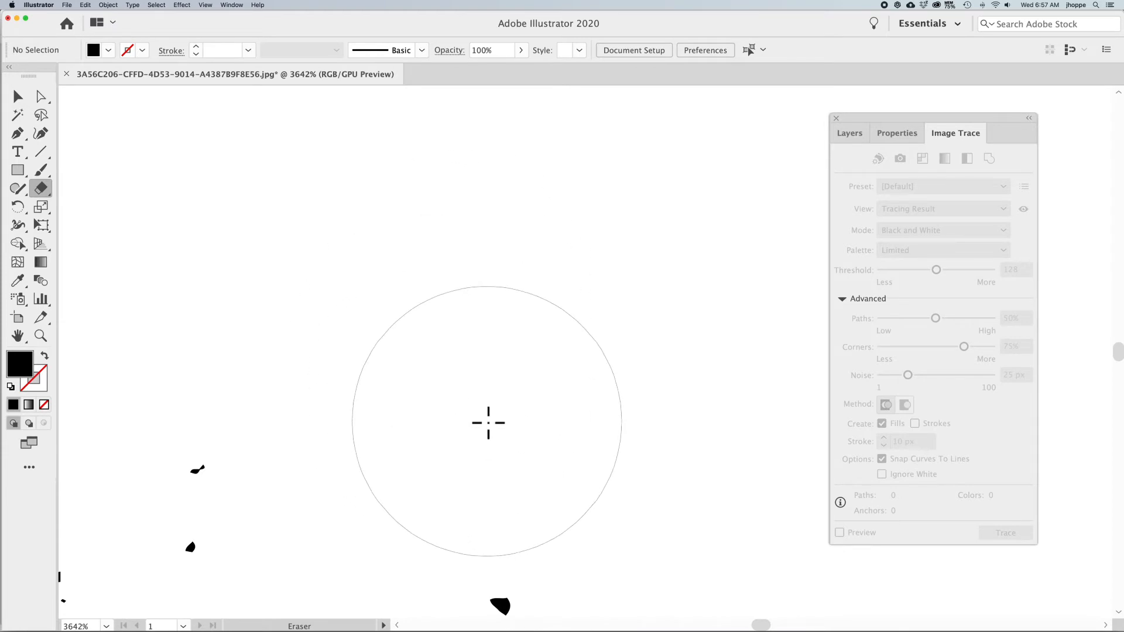
click(478, 467)
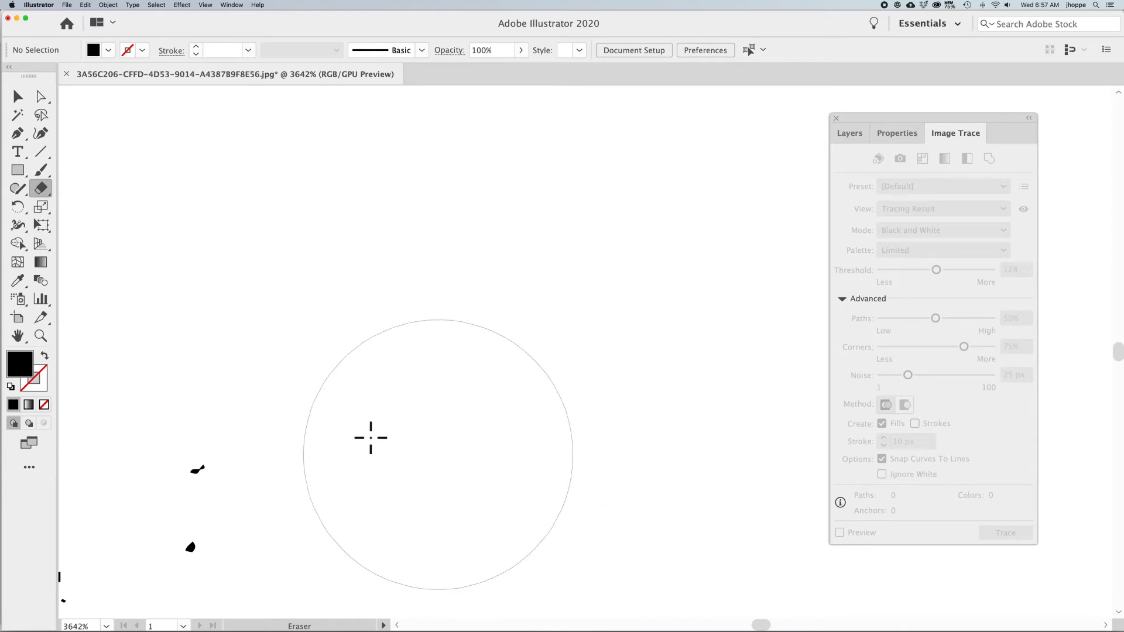
click(320, 408)
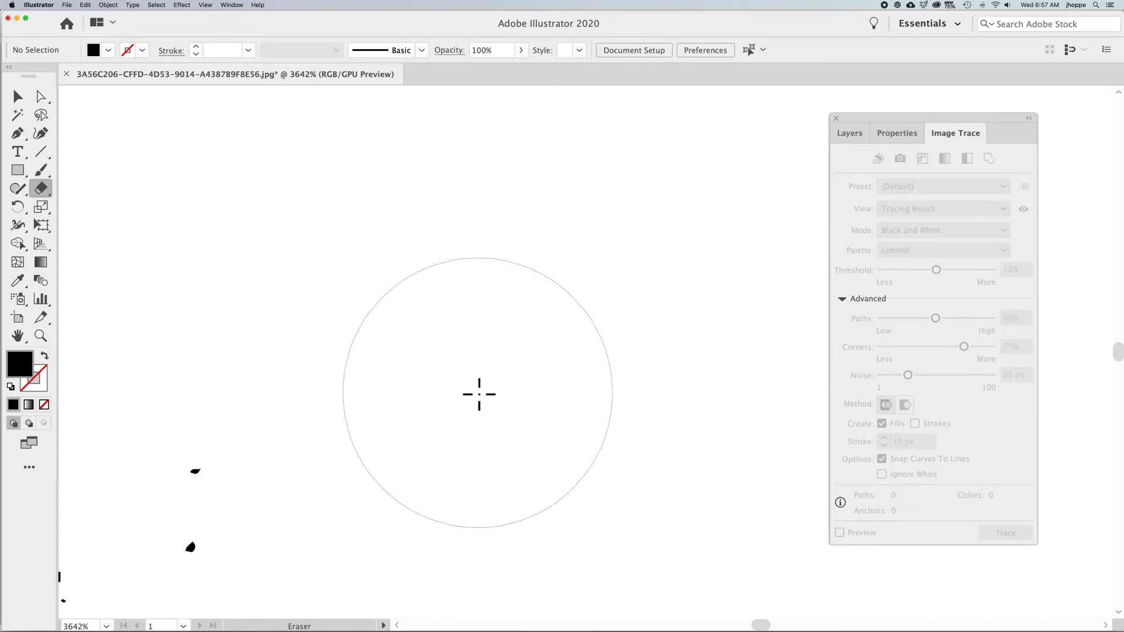
Enlarge the Eraser tip by several steps, and reduce it again.
key(super+minus)
key(super+minus)
key(super+minus)
key(super+minus)
key(super+minus)
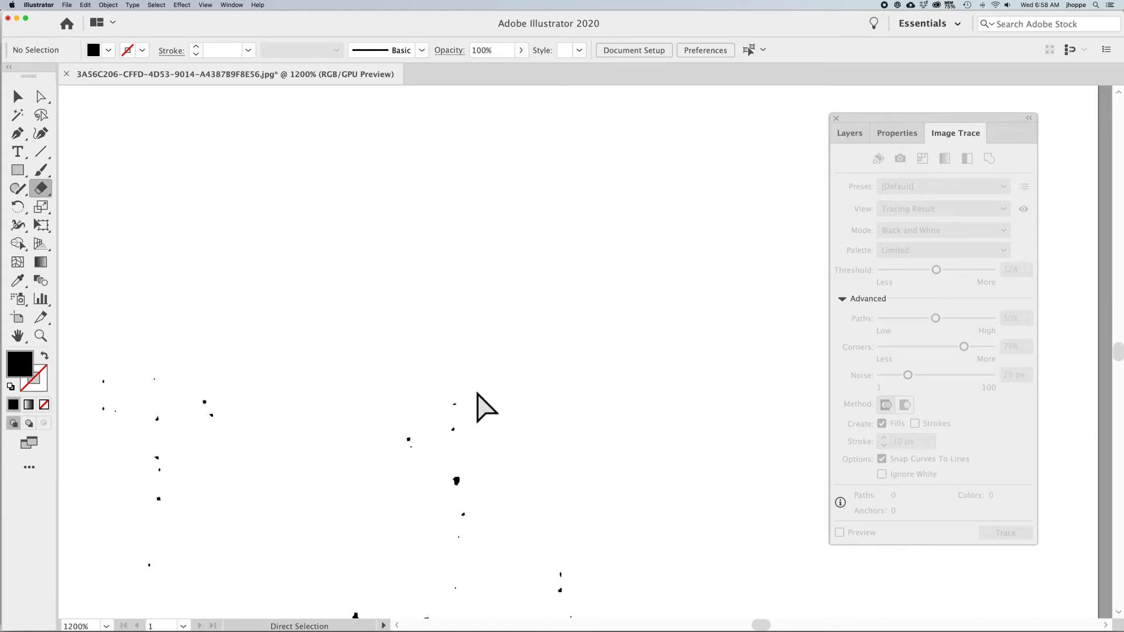
key(super+minus)
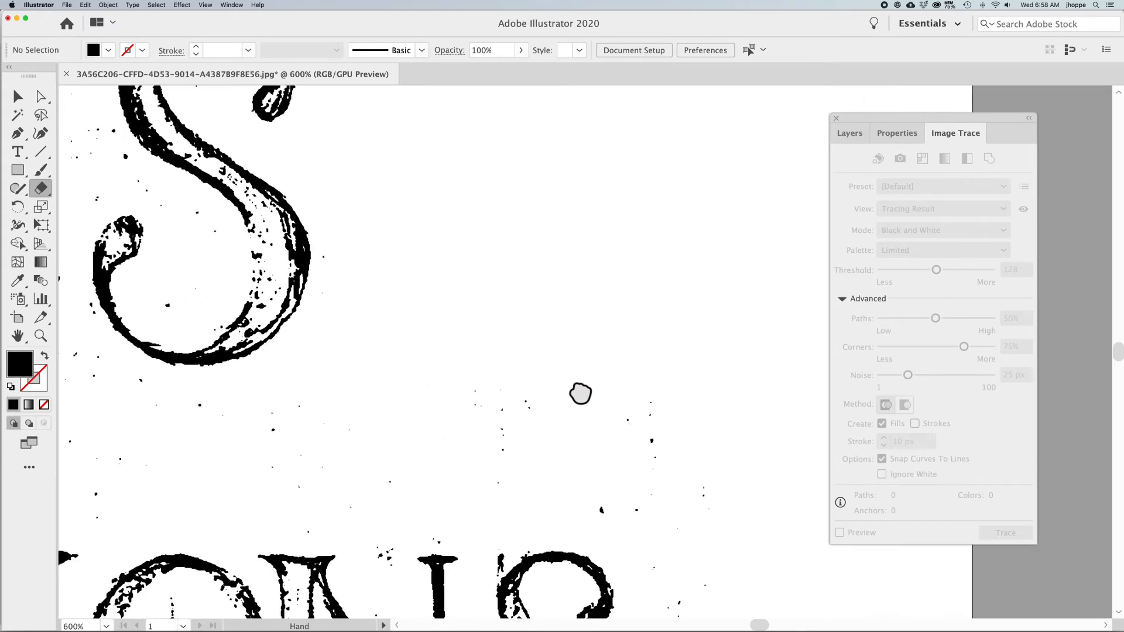
key(bracketright)
key(bracketright)
key(bracketright)
key(bracketright)
key(bracketright)
key(bracketright)
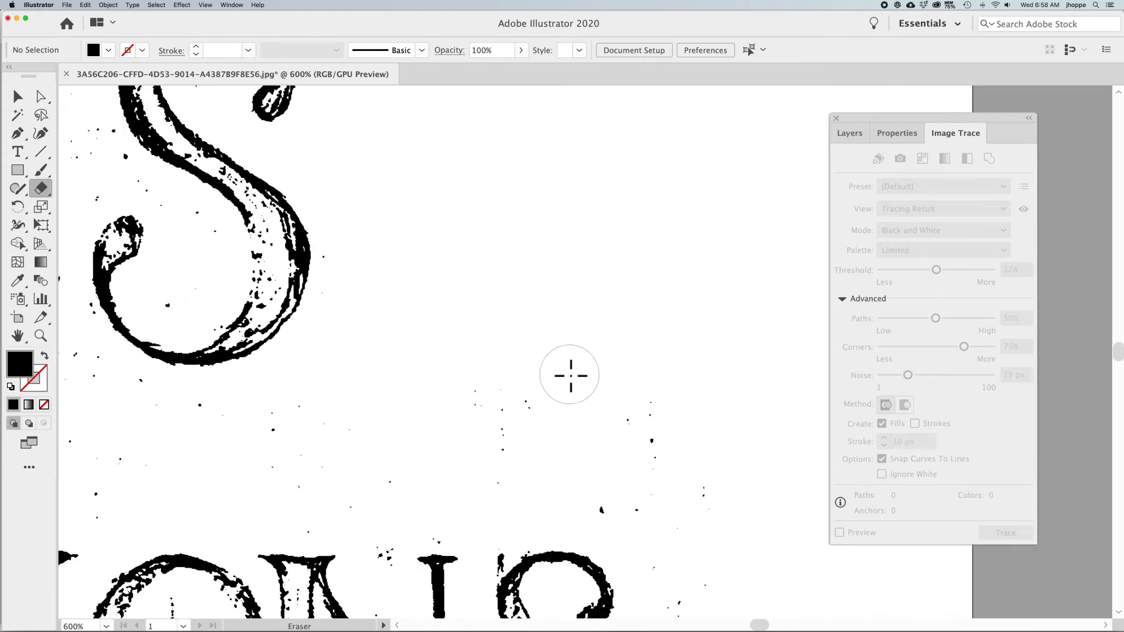
key(bracketleft)
key(bracketleft)
key(bracketleft)
key(bracketleft)
key(bracketleft)
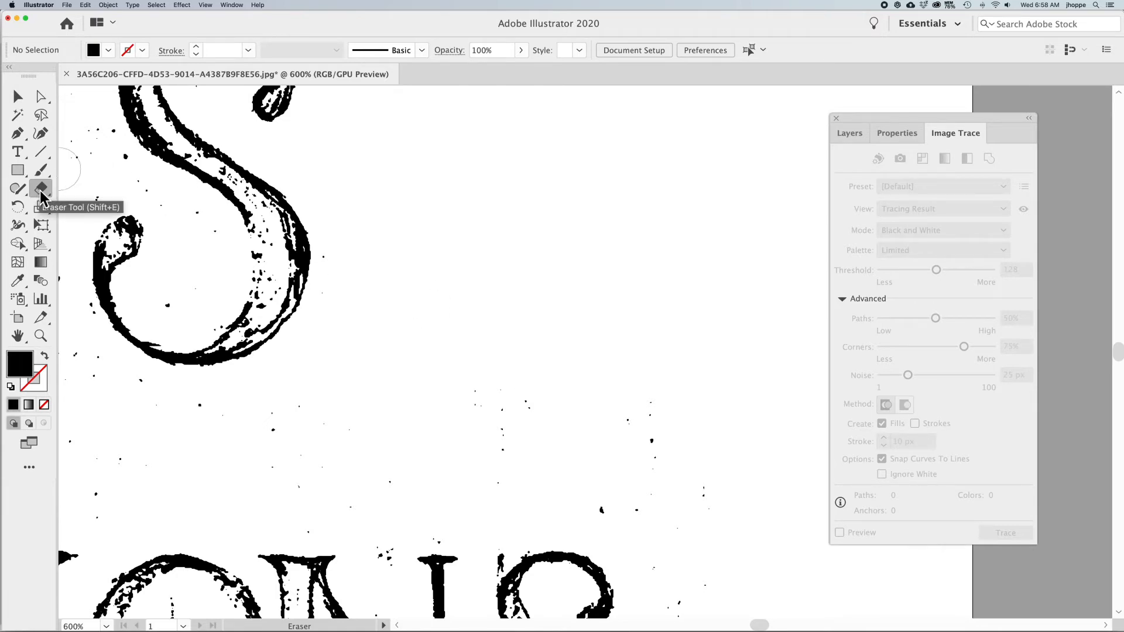
Set the Eraser size to 9 pt and erase the specks between the S of RULES and the end of REGULATIONS.
double_click(41, 192)
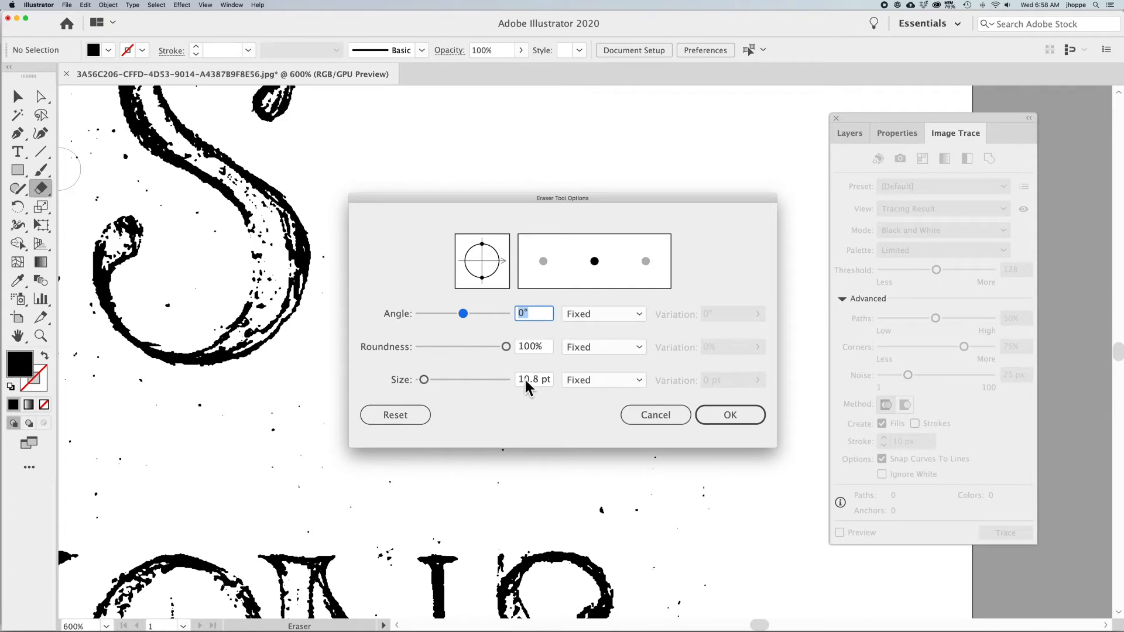
click(424, 380)
key(Left)
key(Left)
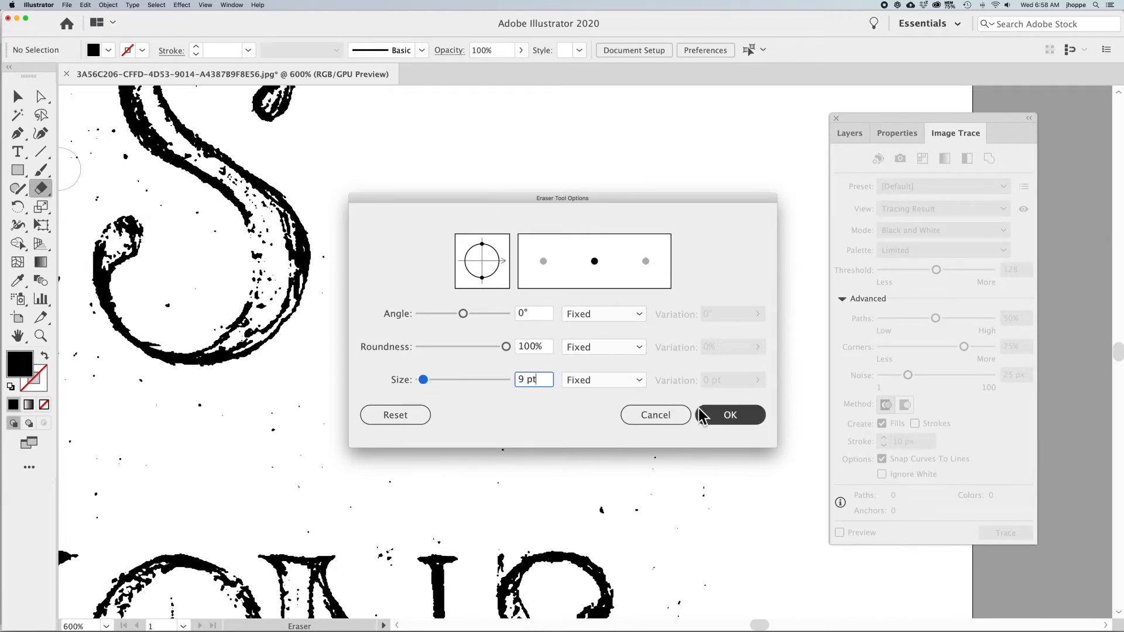
click(720, 417)
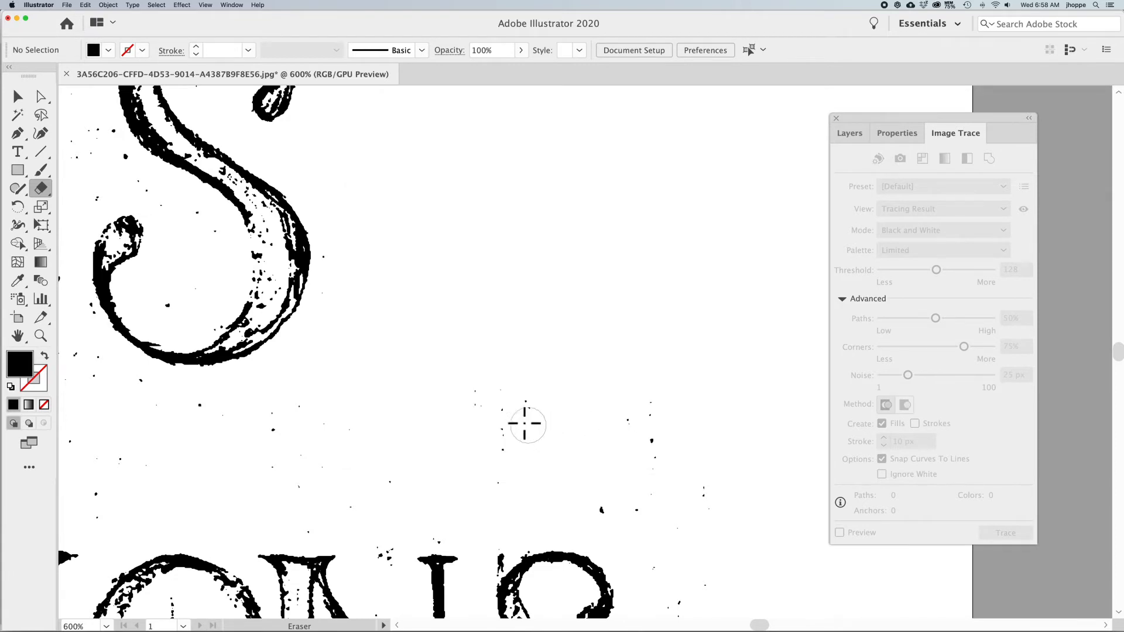
mouse_move(650, 427)
mouse_down()
mouse_move(648, 414)
mouse_move(644, 437)
mouse_up()
mouse_move(644, 483)
mouse_down()
mouse_move(678, 502)
mouse_move(640, 459)
mouse_move(244, 422)
mouse_move(363, 499)
mouse_move(216, 467)
mouse_move(103, 465)
mouse_move(266, 438)
mouse_move(376, 502)
mouse_move(394, 562)
mouse_move(321, 517)
mouse_move(422, 519)
mouse_up()
Erase the vertical guideline segment between the upper curve and the lower curl of the S in REGULATIONS.
key(space)
drag(502, 521, 512, 351)
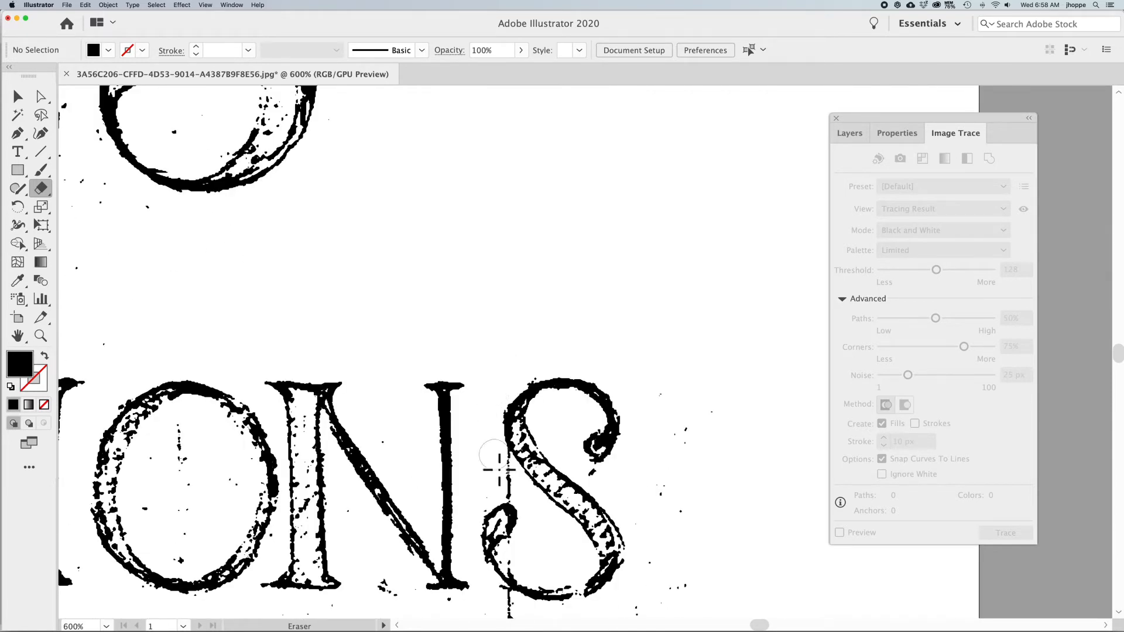
key(super+plus)
key(super+plus)
key(super+plus)
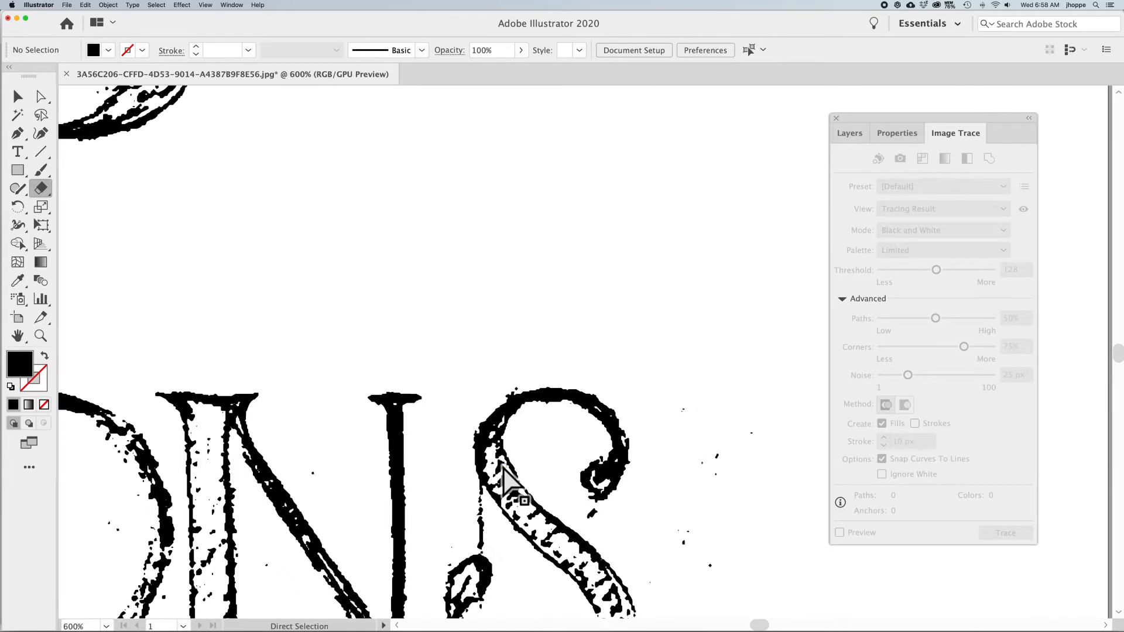
key(space)
drag(501, 470, 632, 196)
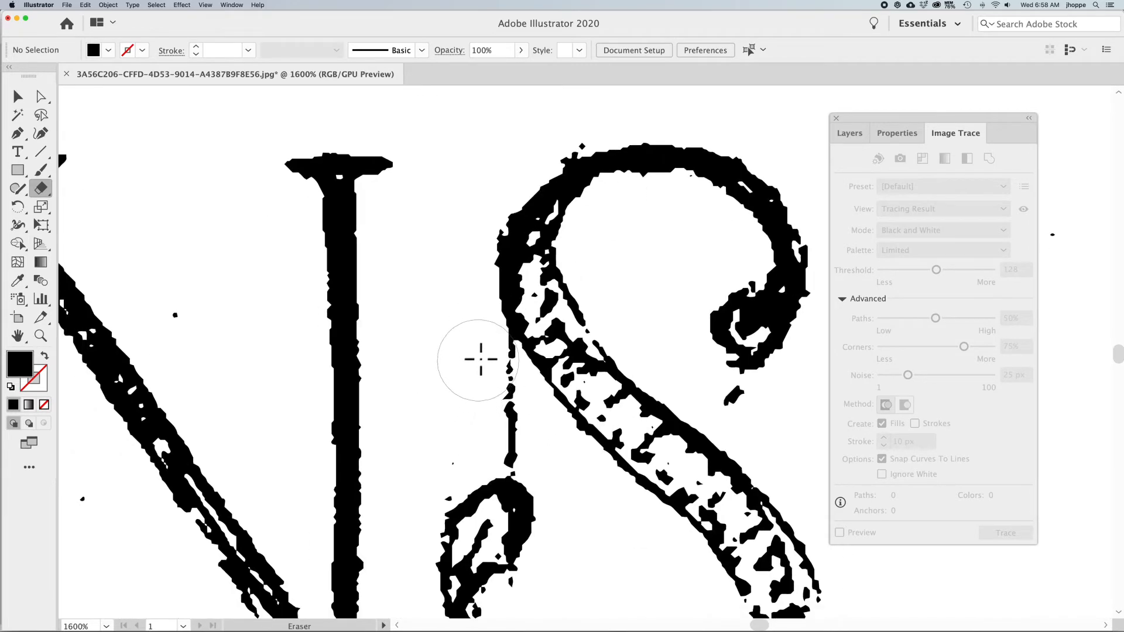
drag(482, 360, 498, 444)
Check the anchor points along the edge of the S in REGULATIONS, and erase the loose specks around the N and S.
click(41, 96)
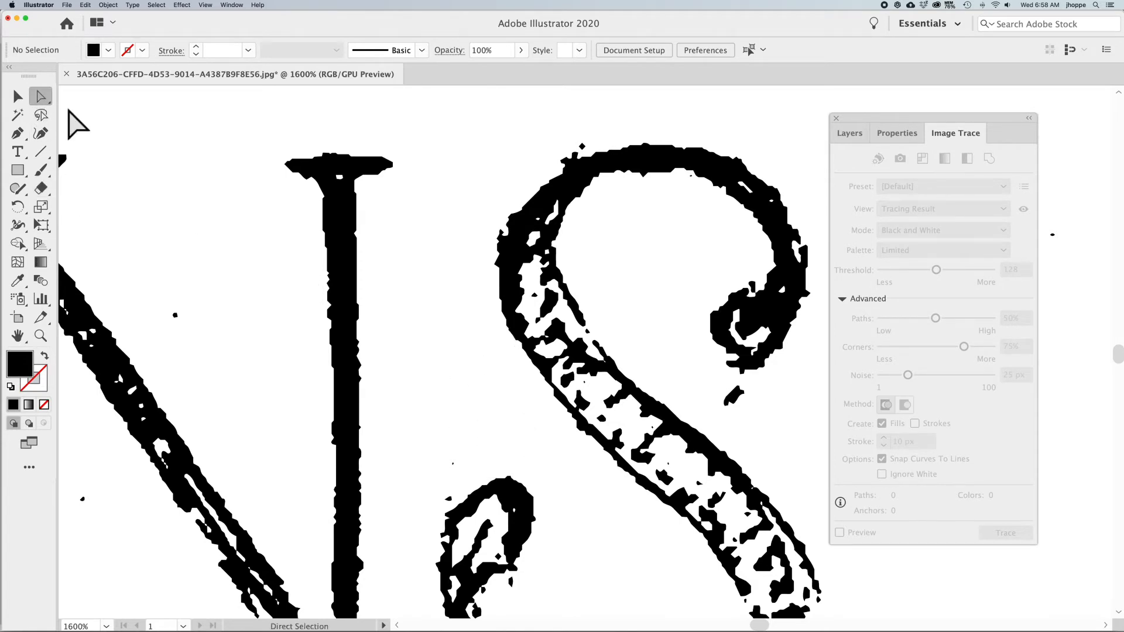
click(516, 339)
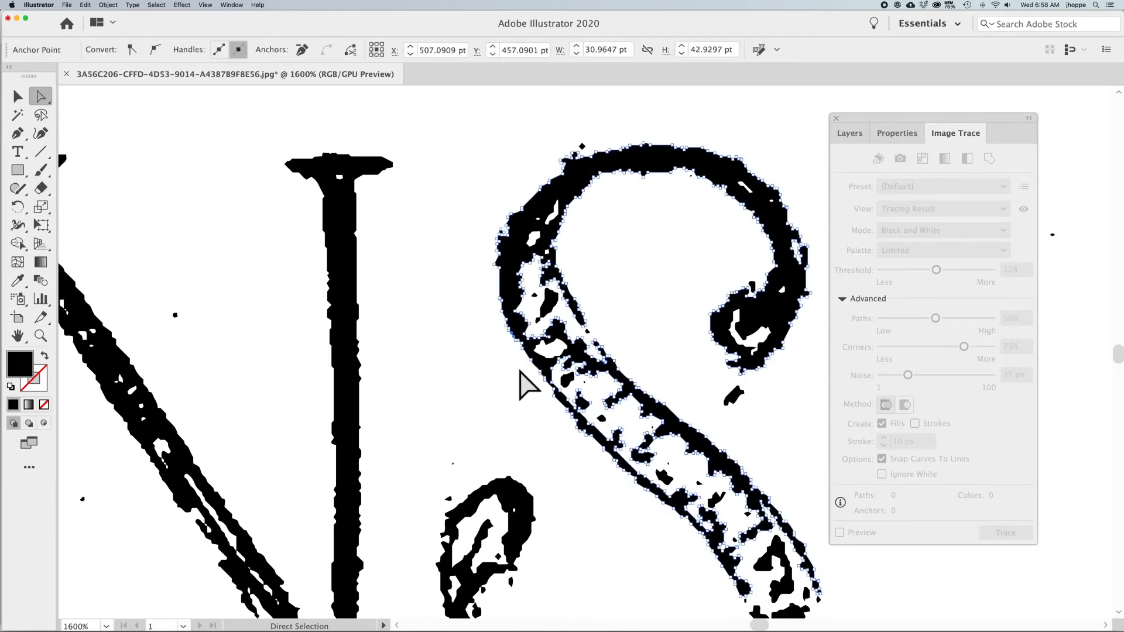
click(519, 375)
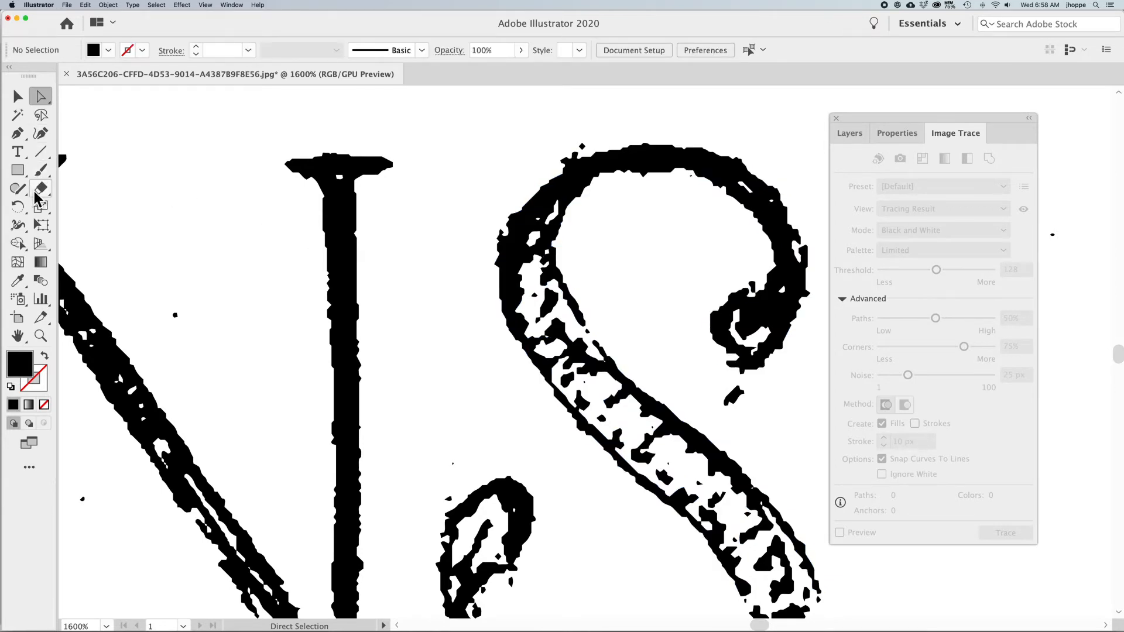
click(37, 192)
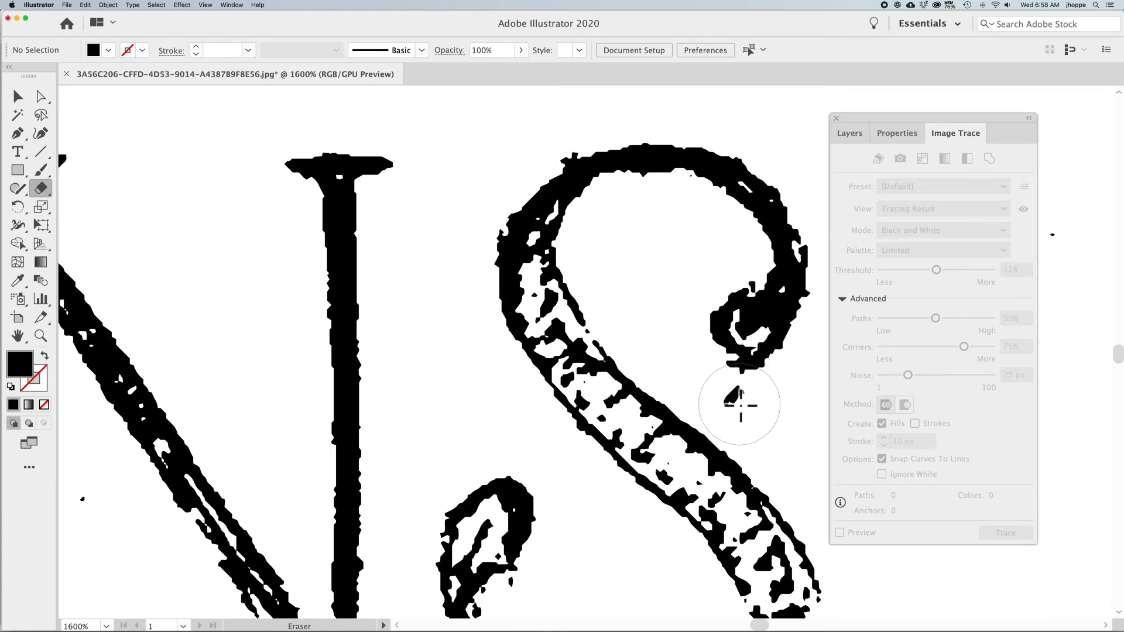
click(741, 403)
Copy the complete lettering artwork and paste several duplicates exactly in place over the original.
key(super+0)
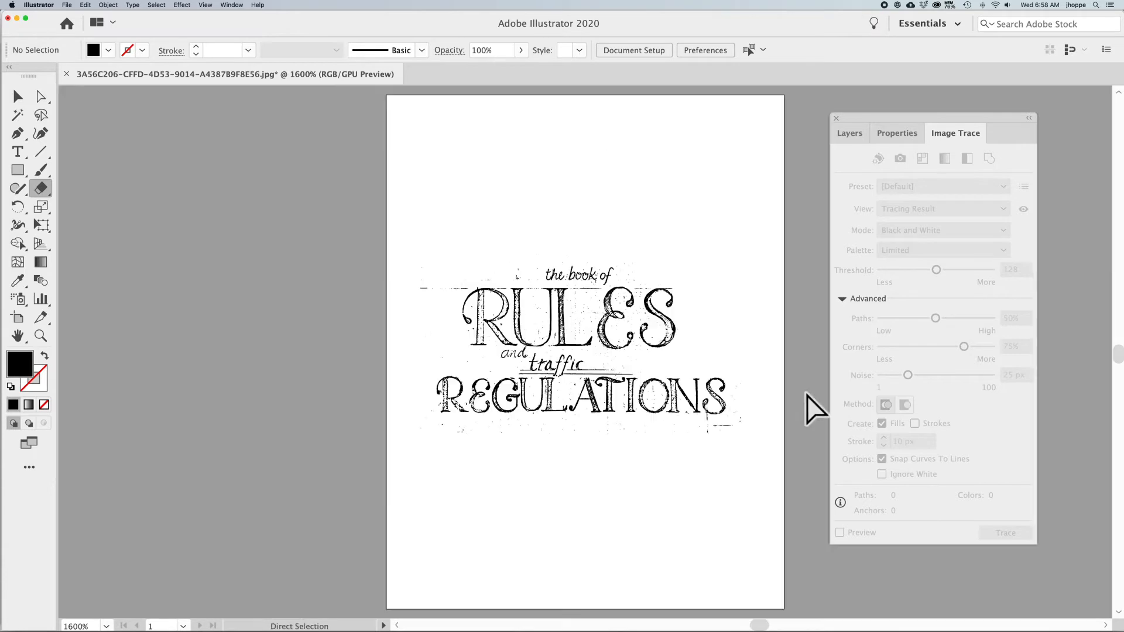
key(v)
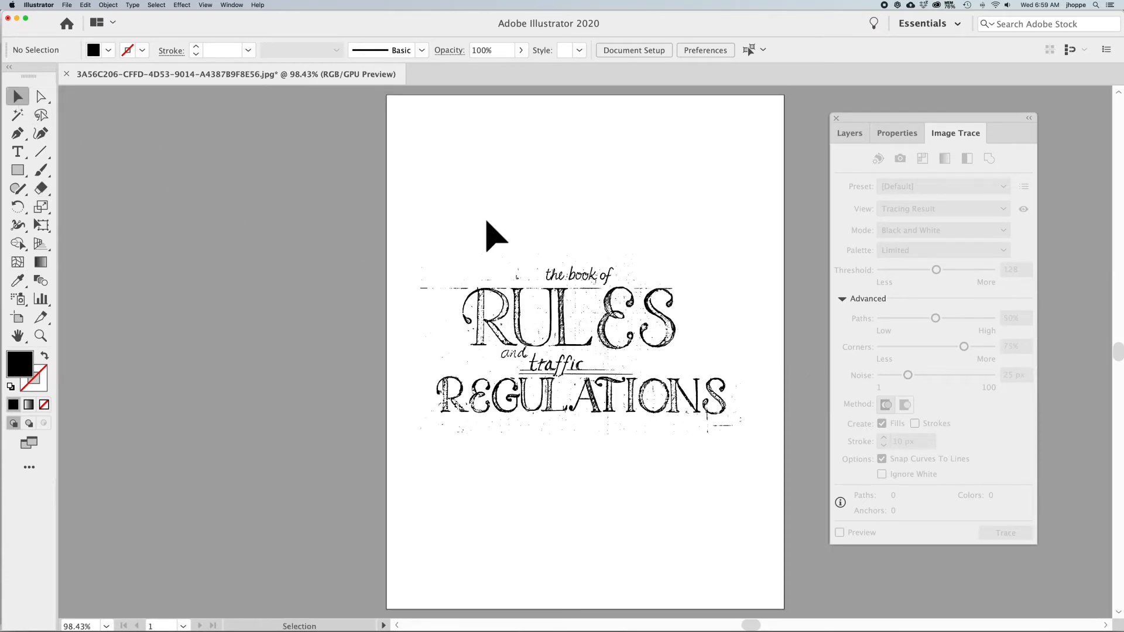
drag(394, 229, 804, 481)
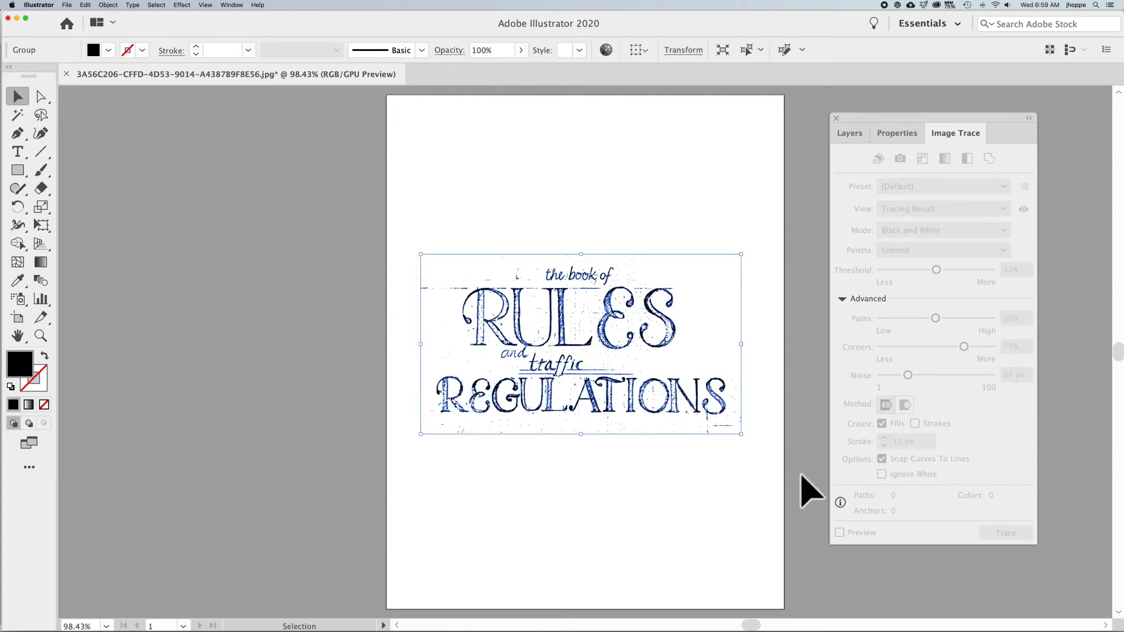
key(super)
click(85, 5)
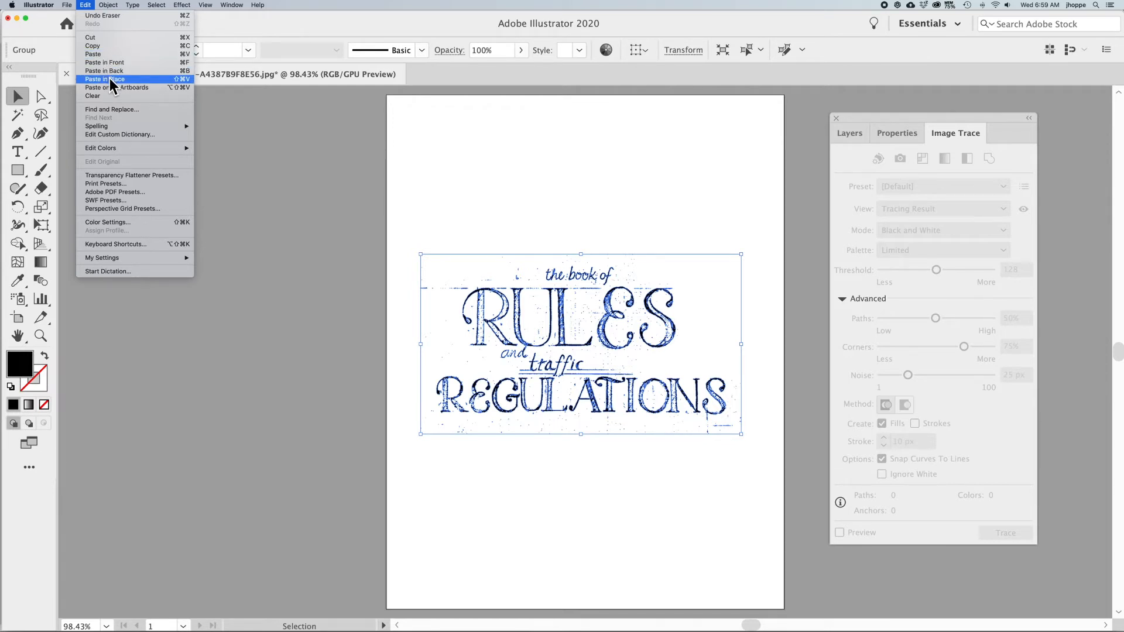
click(110, 79)
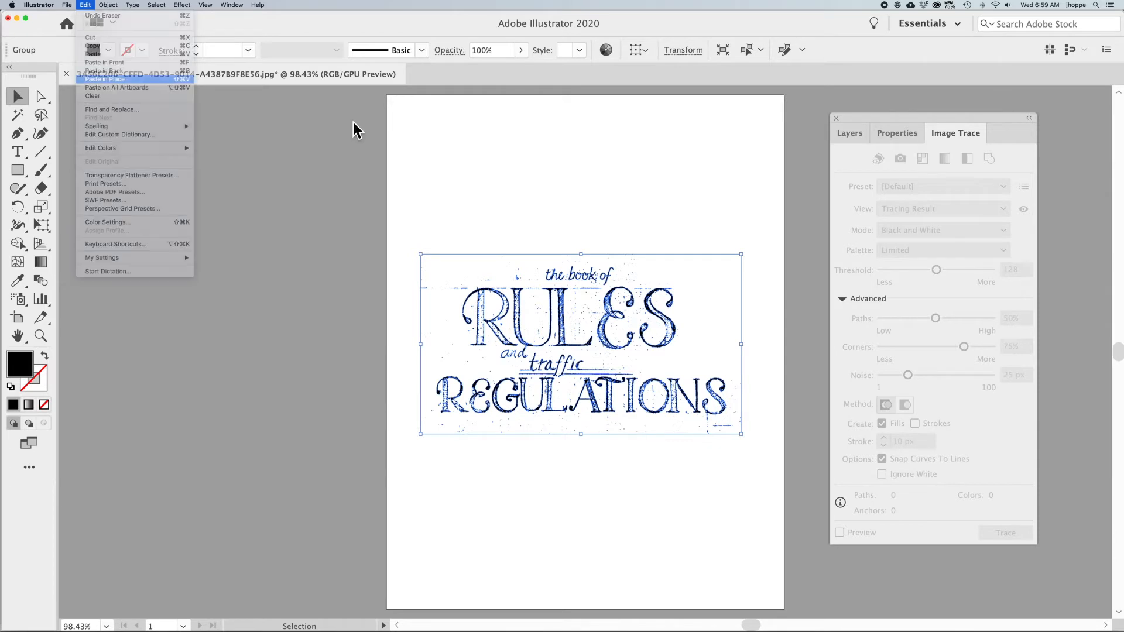
scroll(564, 164, right, 2)
click(564, 164)
drag(377, 206, 722, 492)
click(816, 269)
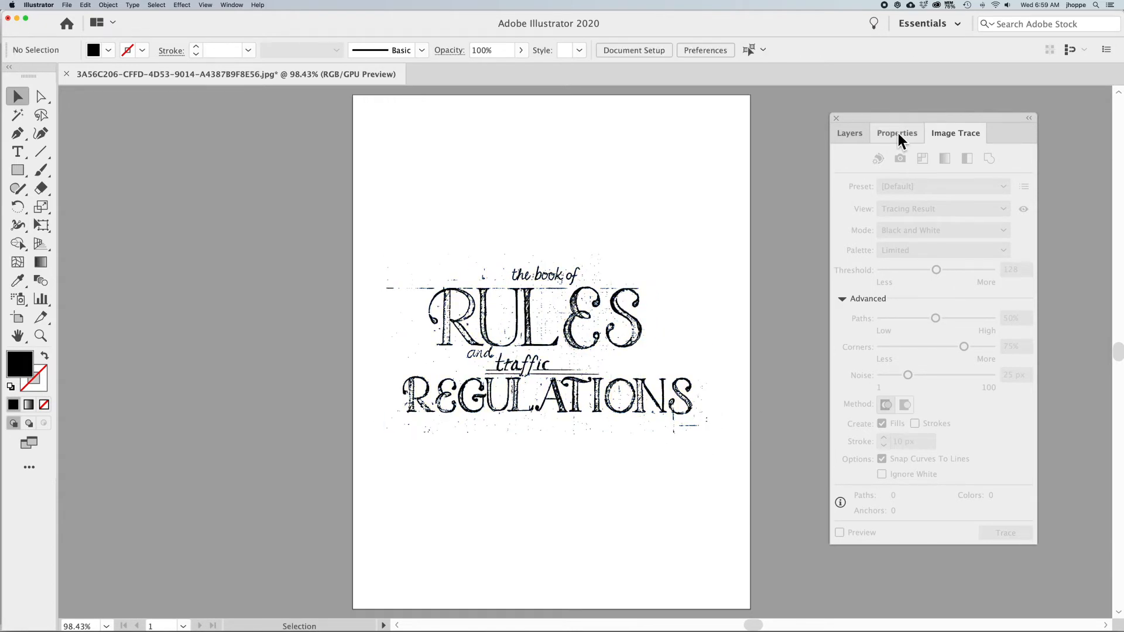
Expand Layer 1 to examine its stacked groups, and target the lowest group to see its artwork.
click(884, 134)
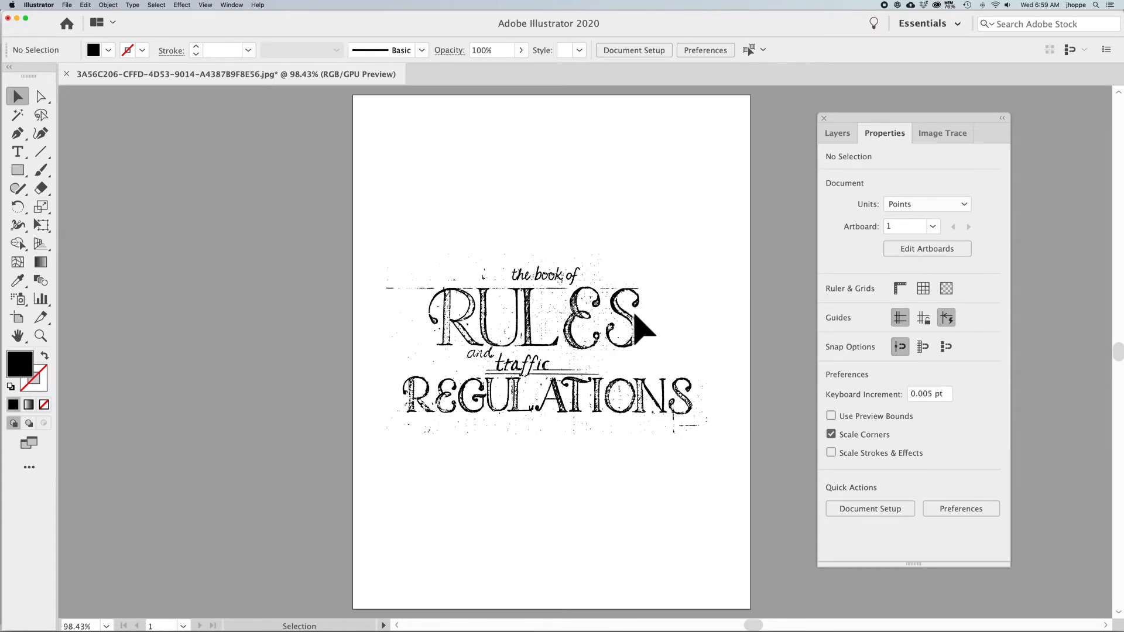
click(836, 133)
click(866, 157)
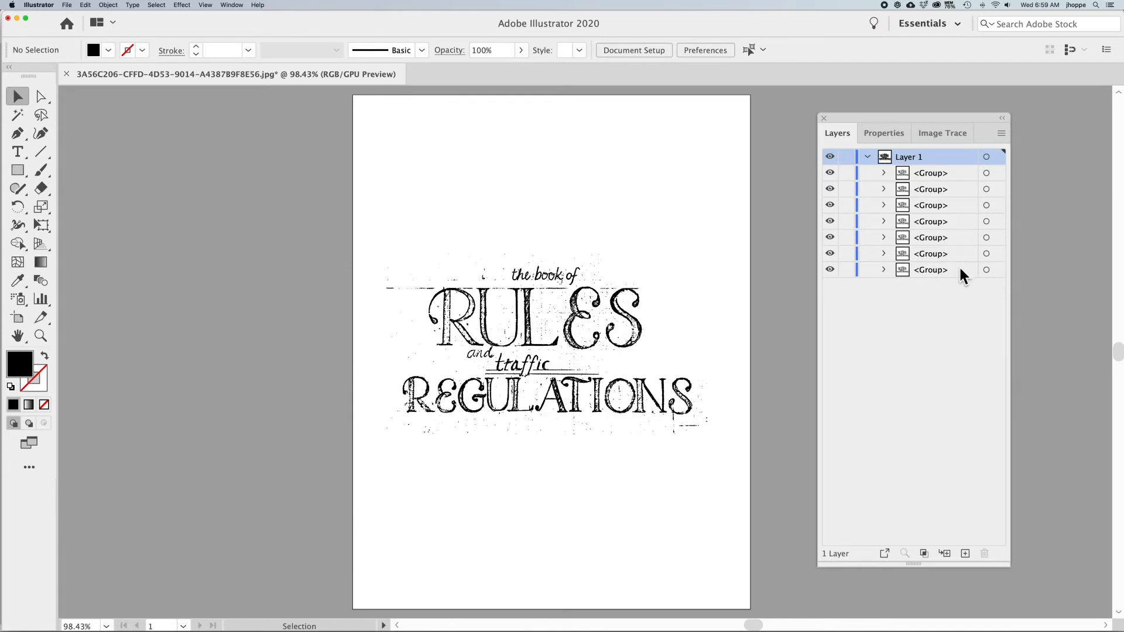
click(987, 270)
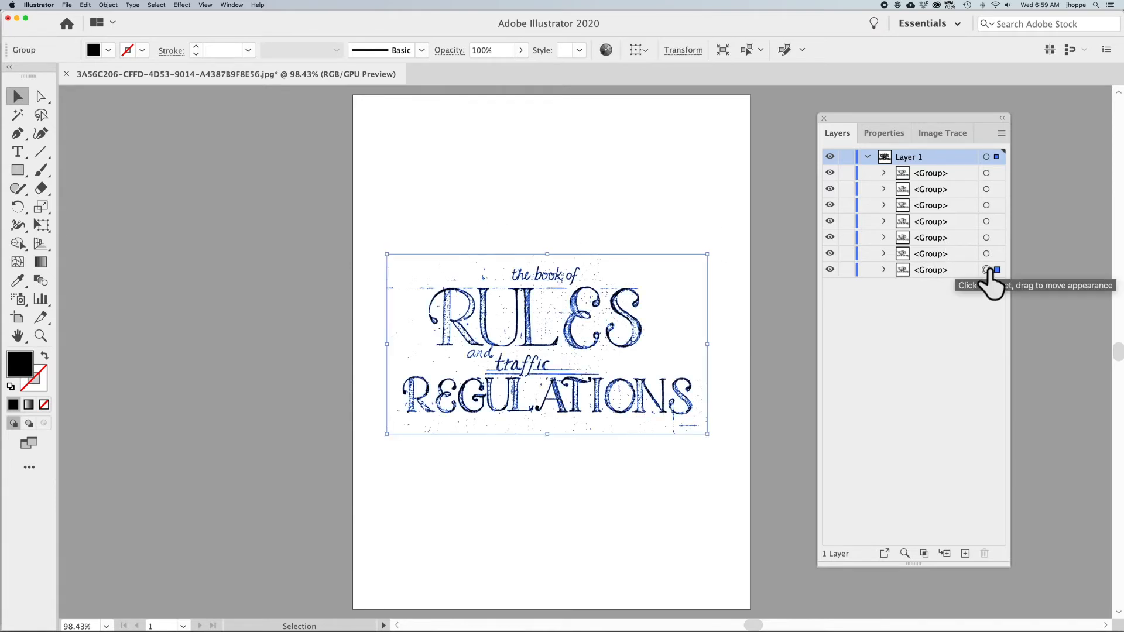
click(777, 319)
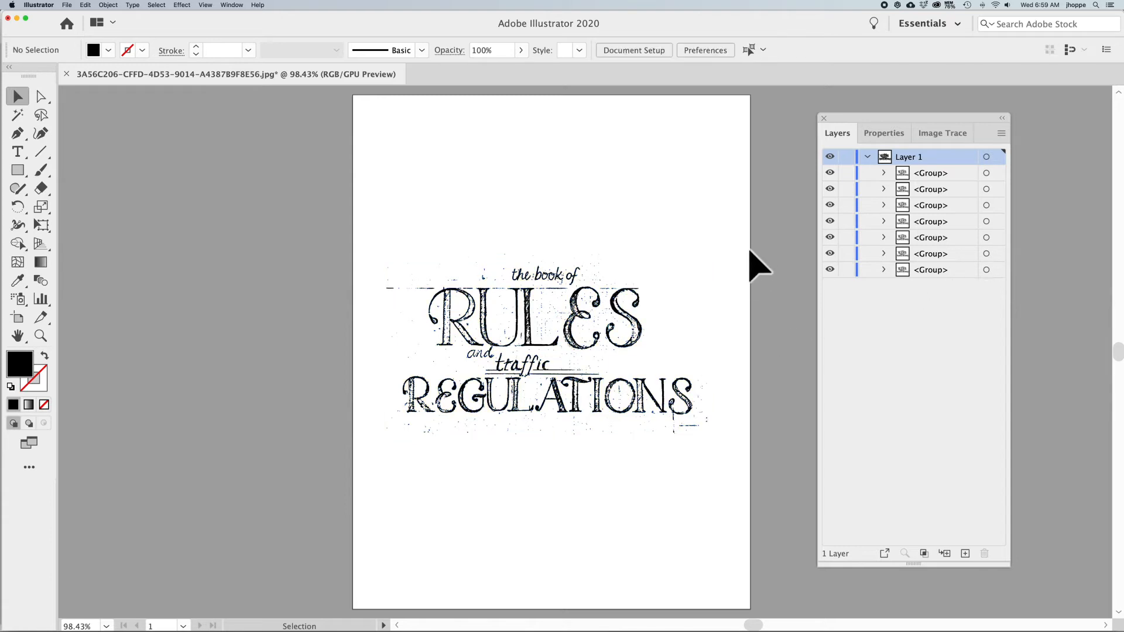
Unite all the stacked groups on Layer 1 with Pathfinder, and reselect the united lettering.
click(986, 157)
click(885, 134)
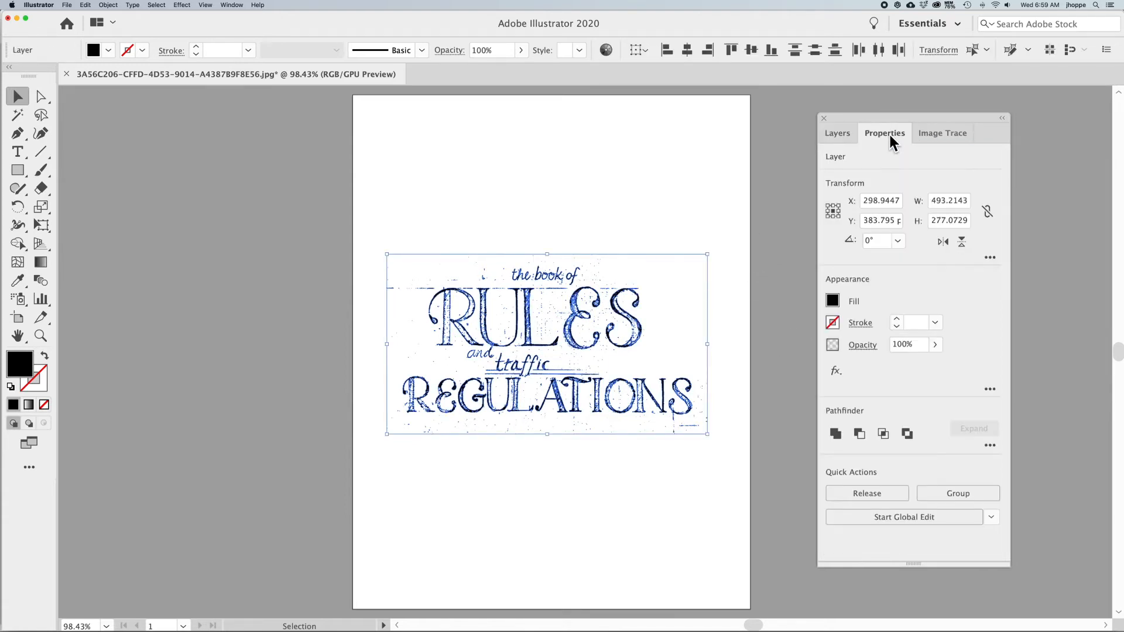
click(836, 433)
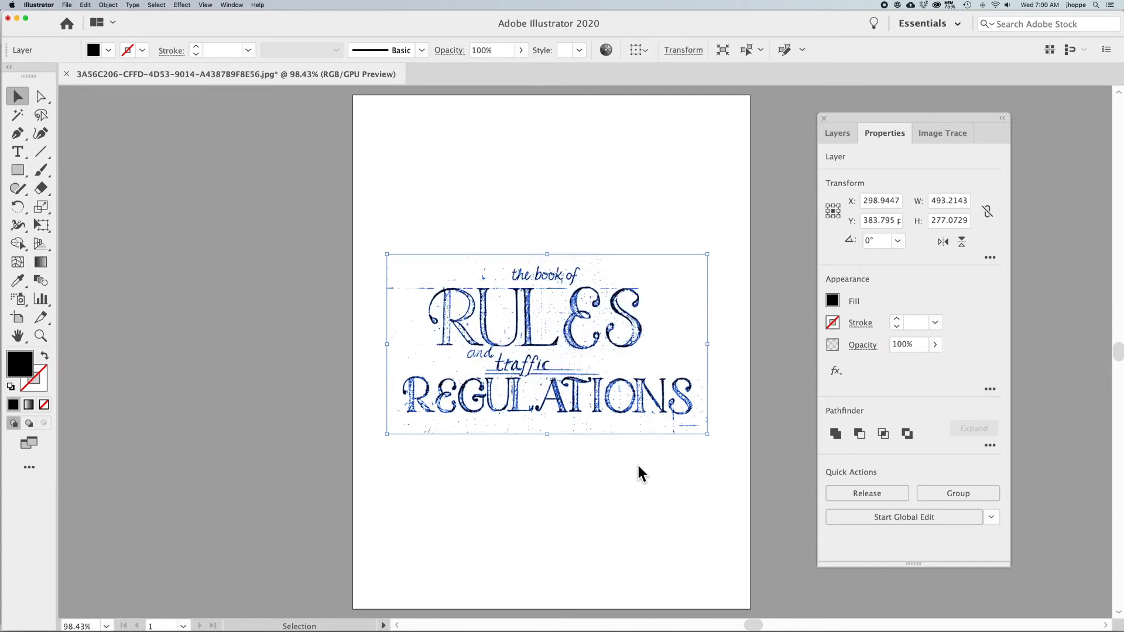
click(639, 466)
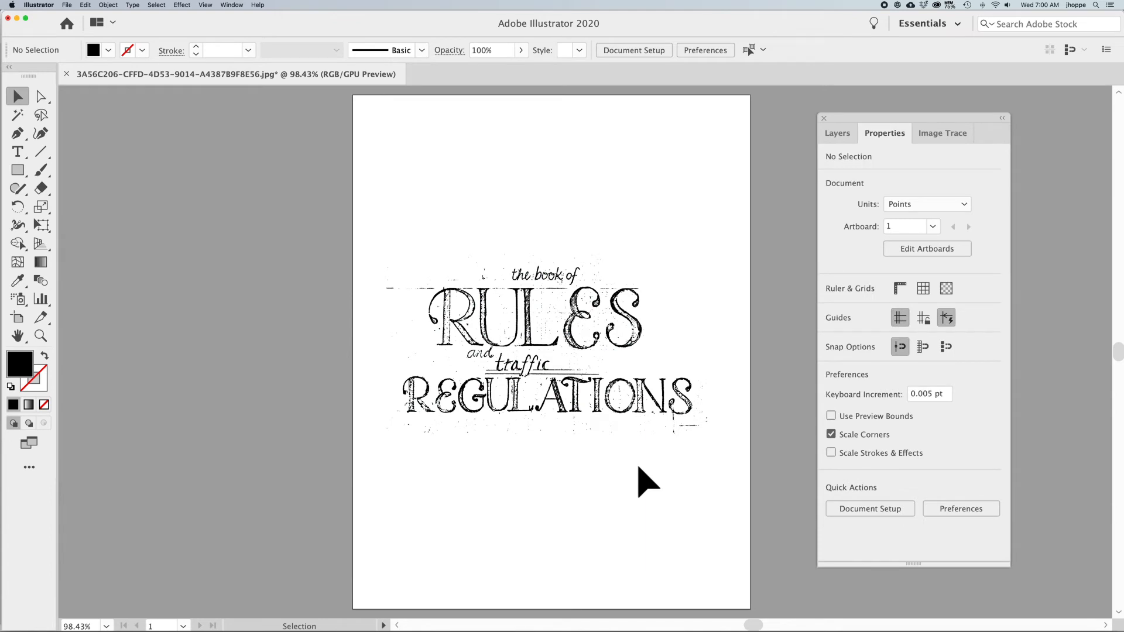
drag(387, 244, 733, 456)
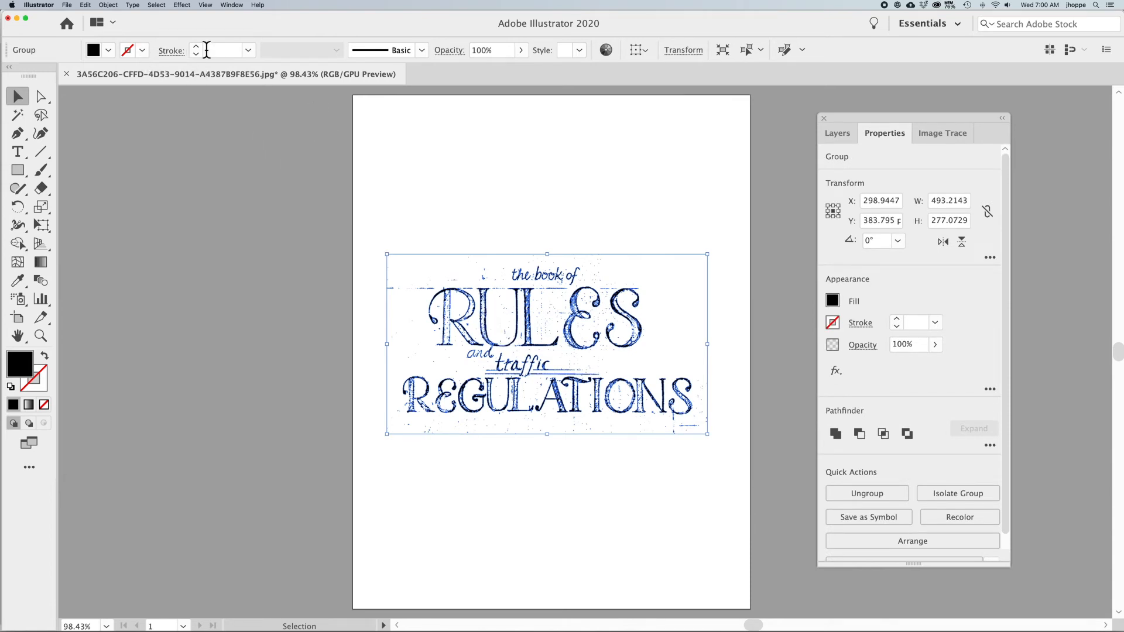
Add a 0.5 pt stroke to the united lettering and check the thickened letters up close.
click(143, 50)
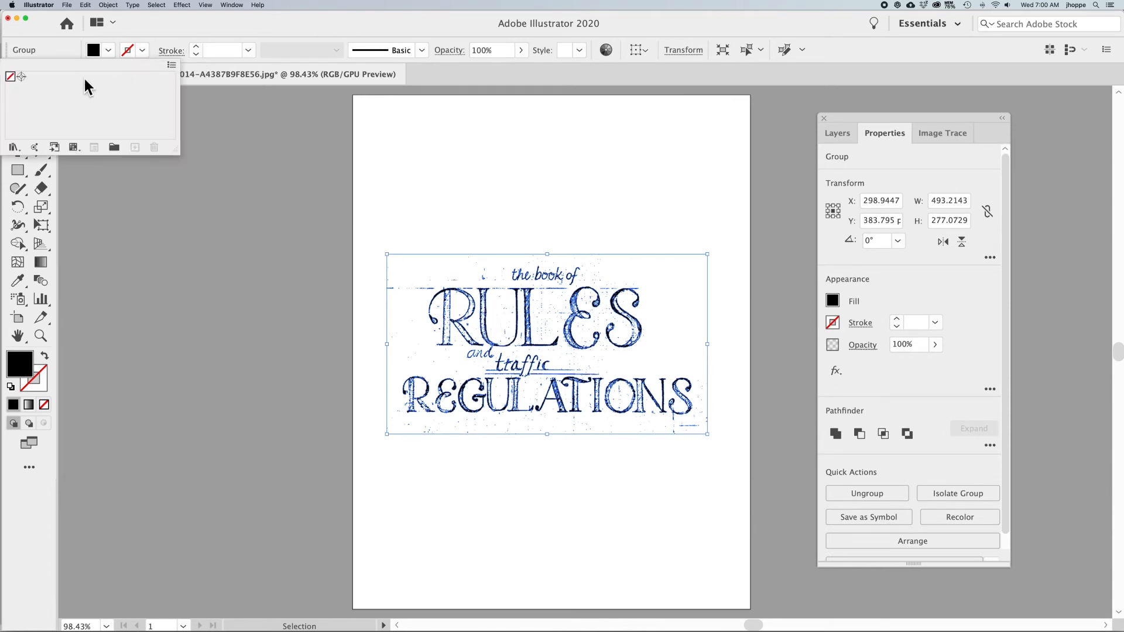
click(196, 47)
click(196, 47)
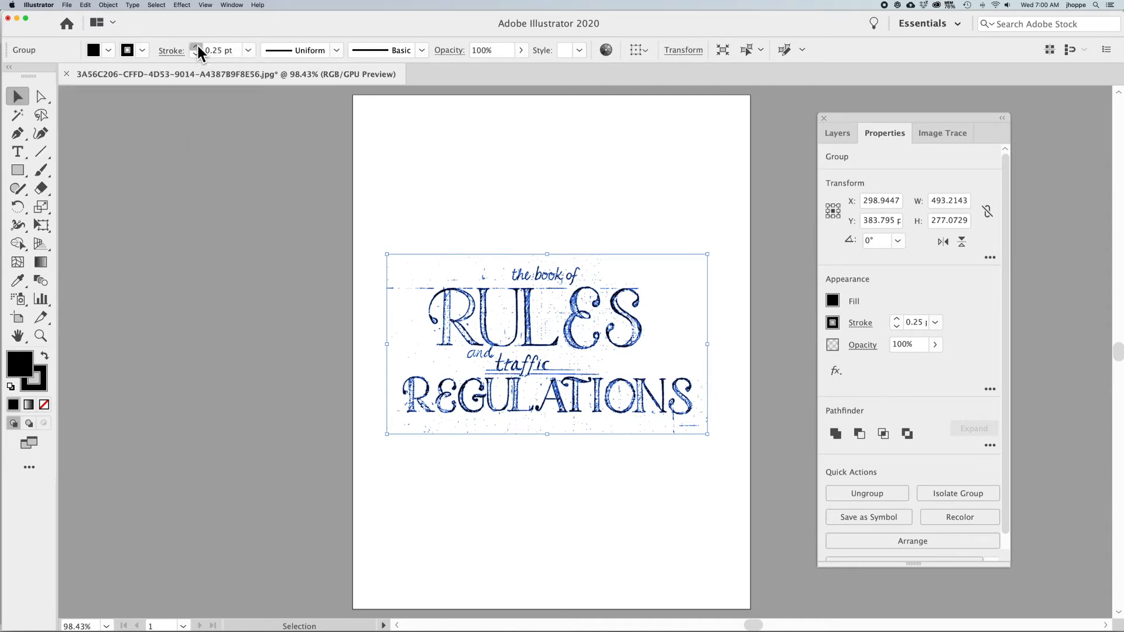
click(485, 193)
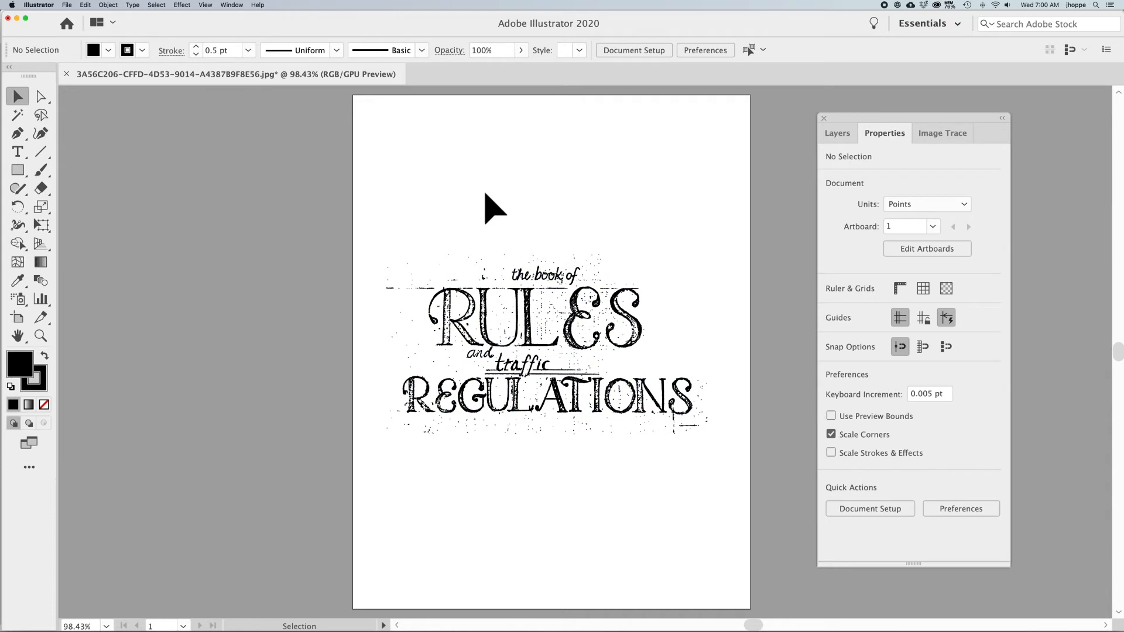
key(super+equal)
key(super+equal)
key(super+equal)
key(super+equal)
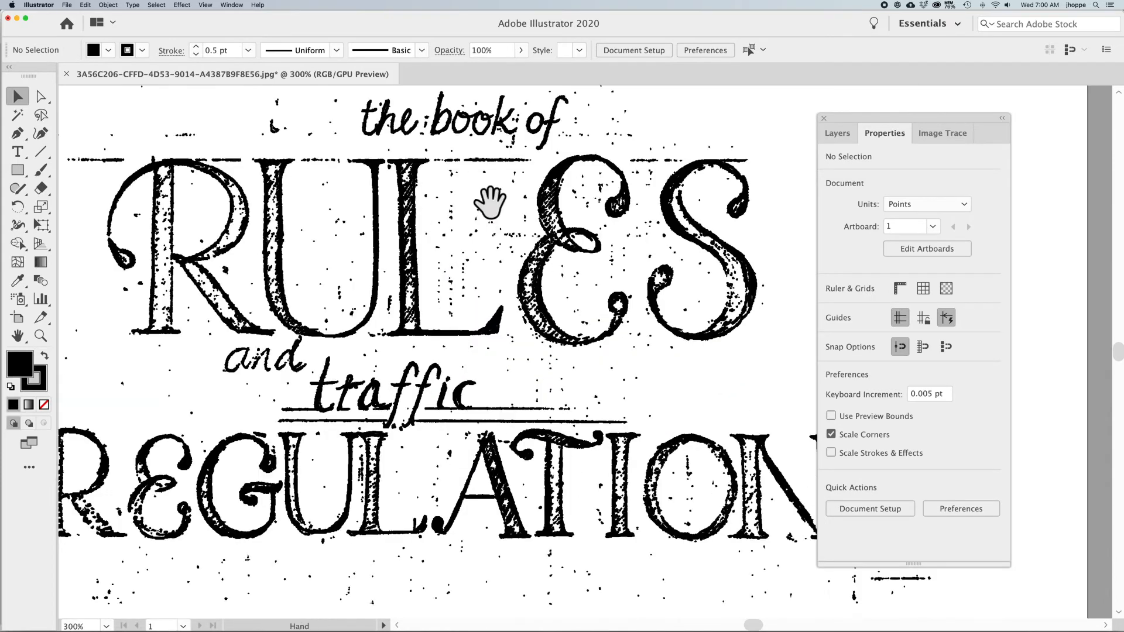
drag(489, 202, 601, 244)
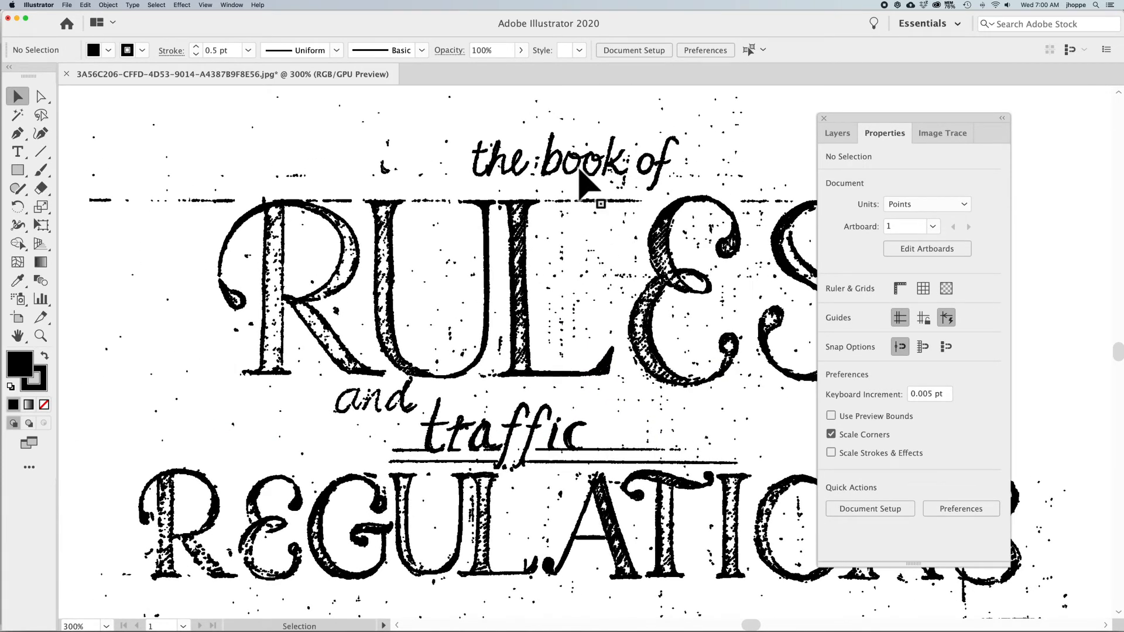
Reduce the lettering's stroke weight to 0.25 pt and check the artwork without the selection.
click(517, 376)
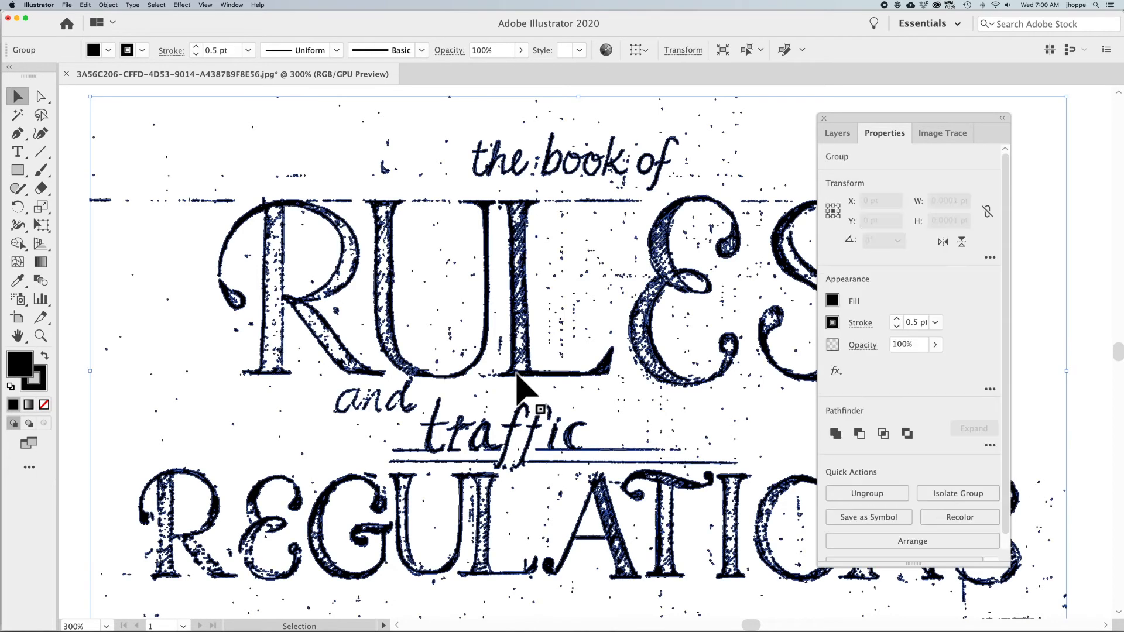
click(197, 53)
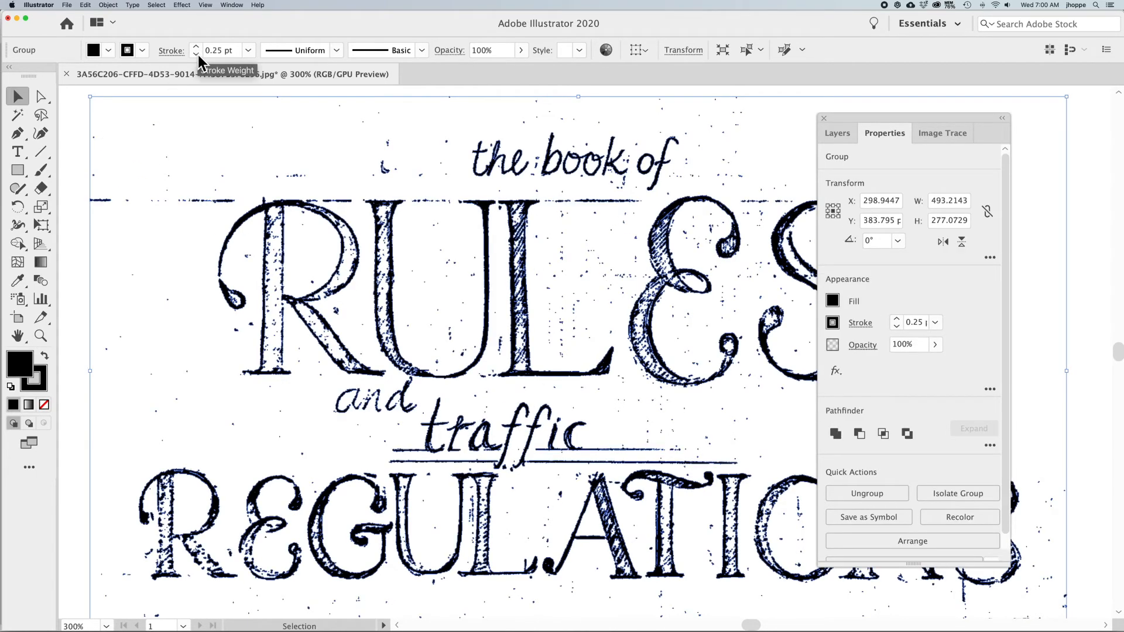
click(142, 50)
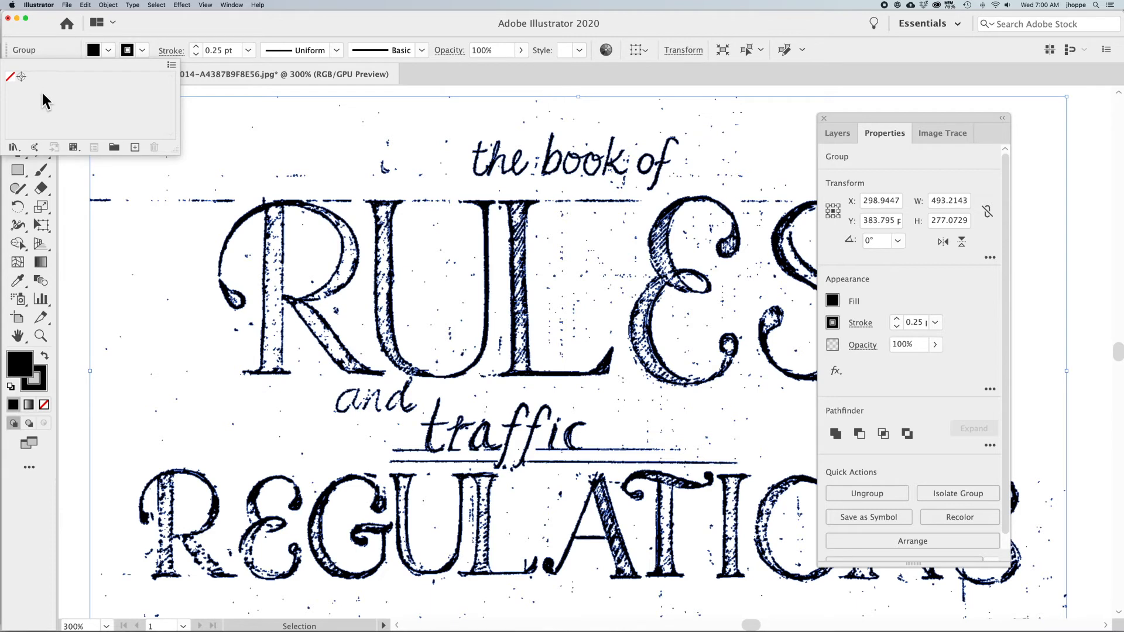
click(143, 50)
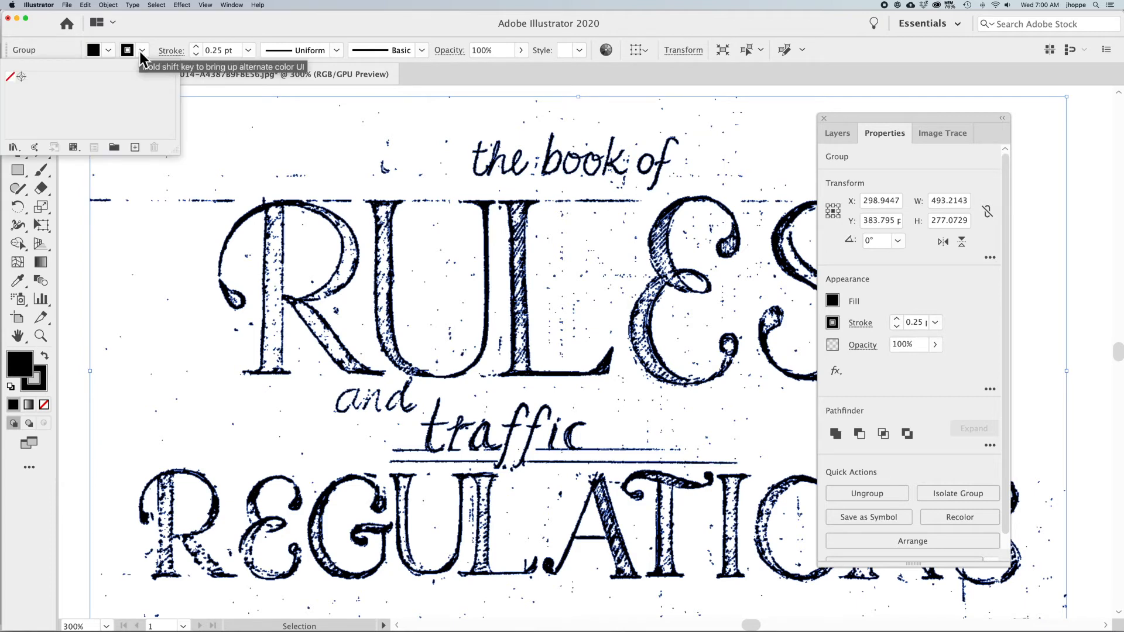
click(379, 94)
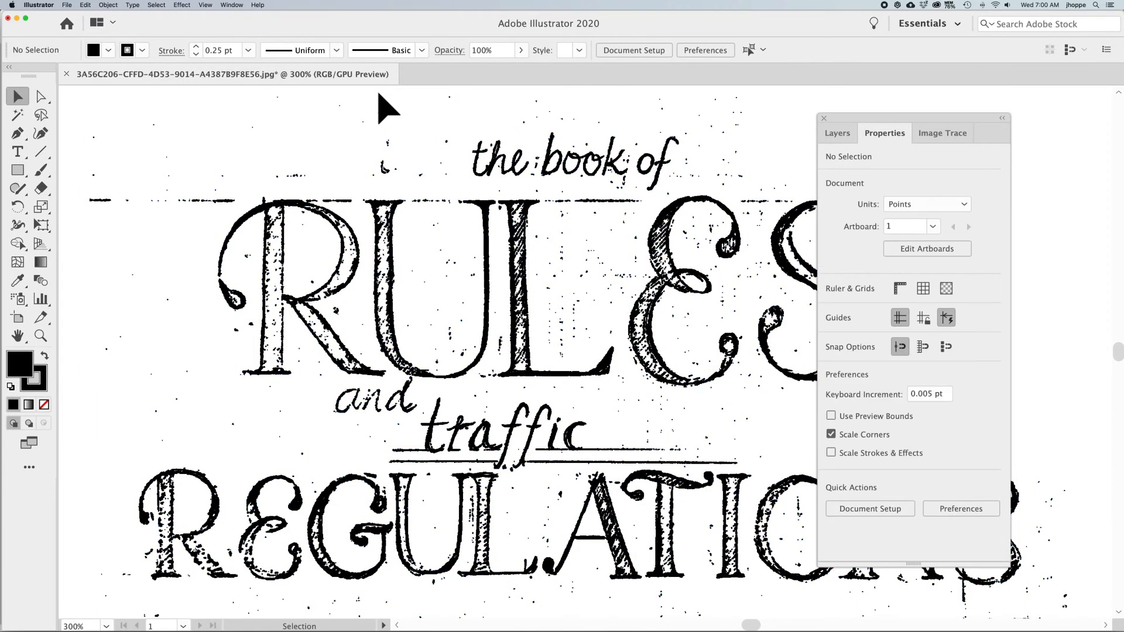
key(super+minus)
key(super+minus)
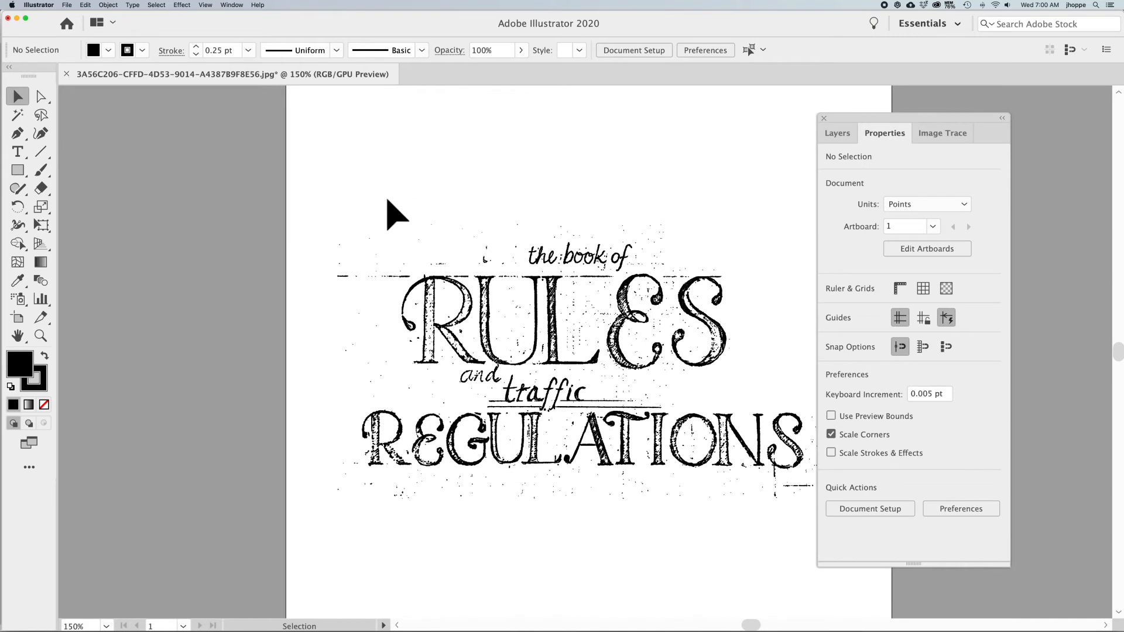
Remove the stroke from the lettering group and deselect it.
click(644, 298)
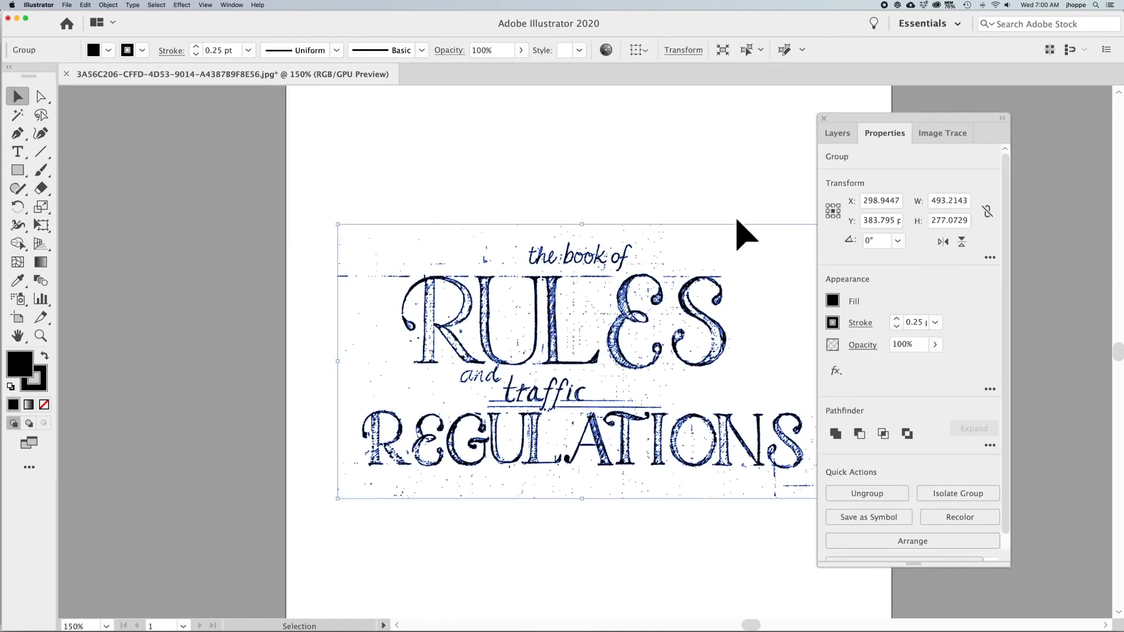
click(198, 54)
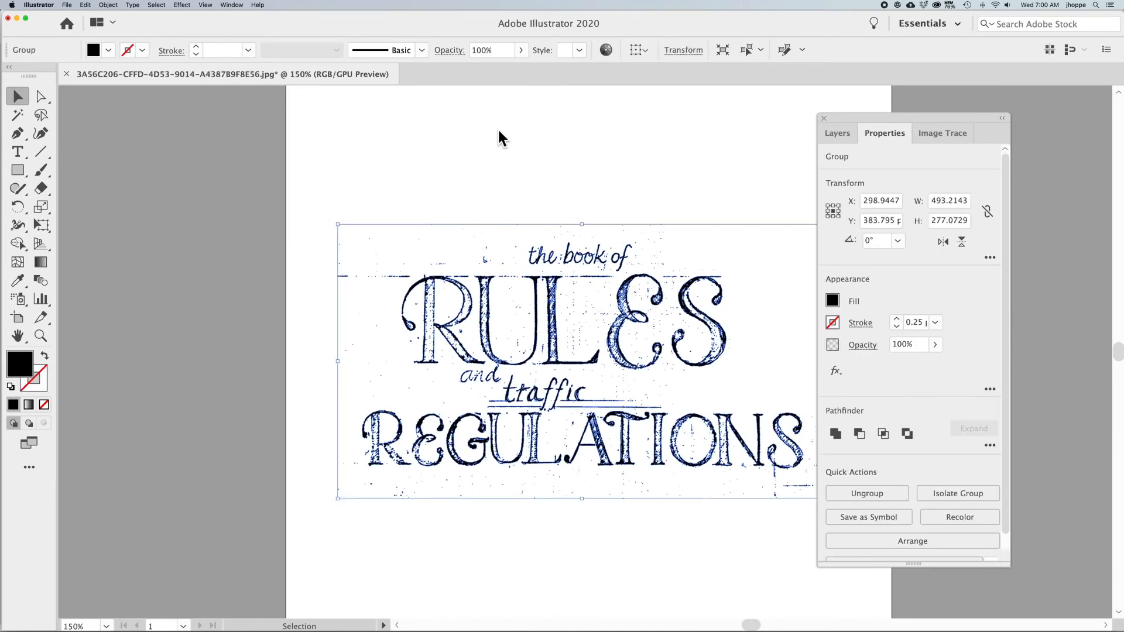
click(552, 150)
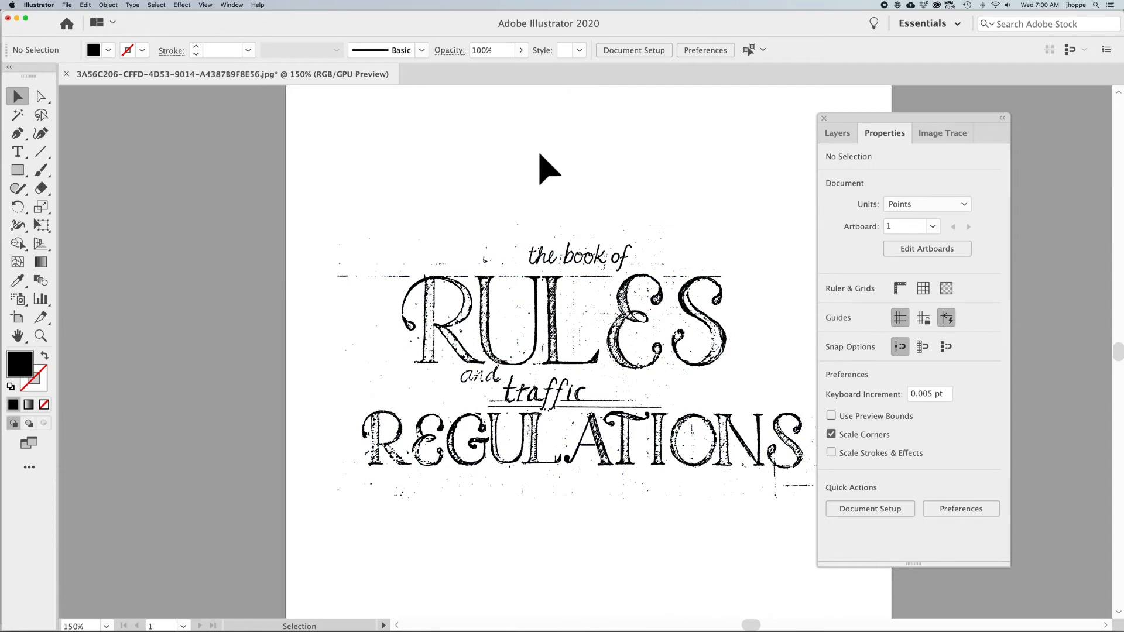
scroll(544, 170, right, 2)
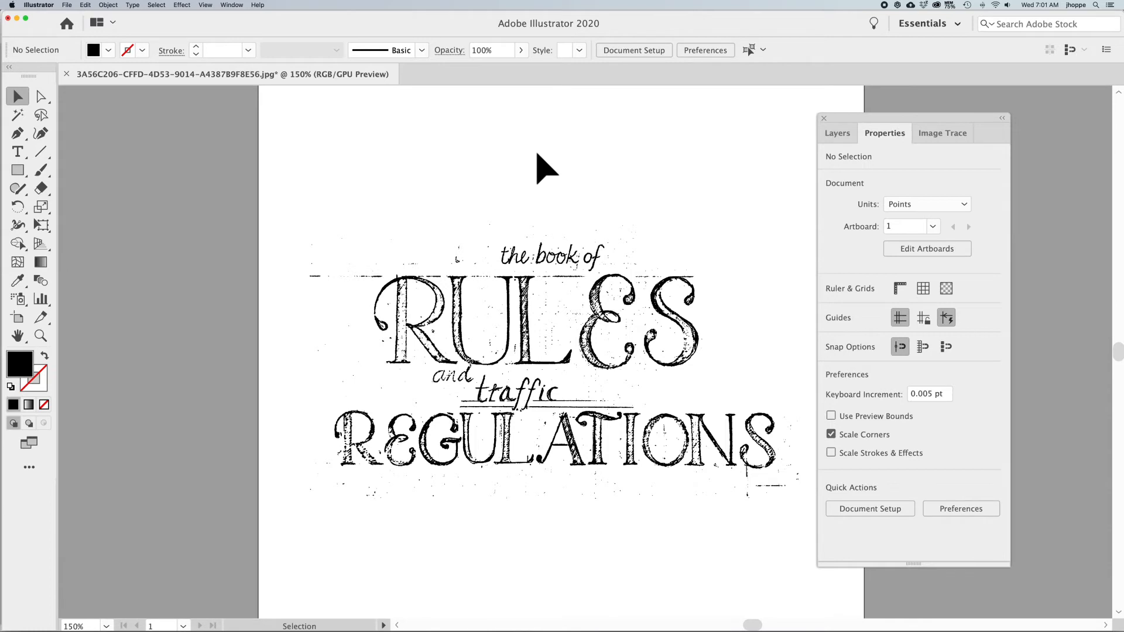
Switch to Photoshop and rotate the sketch image 90° counterclockwise.
key(super+Tab)
key(super+Tab)
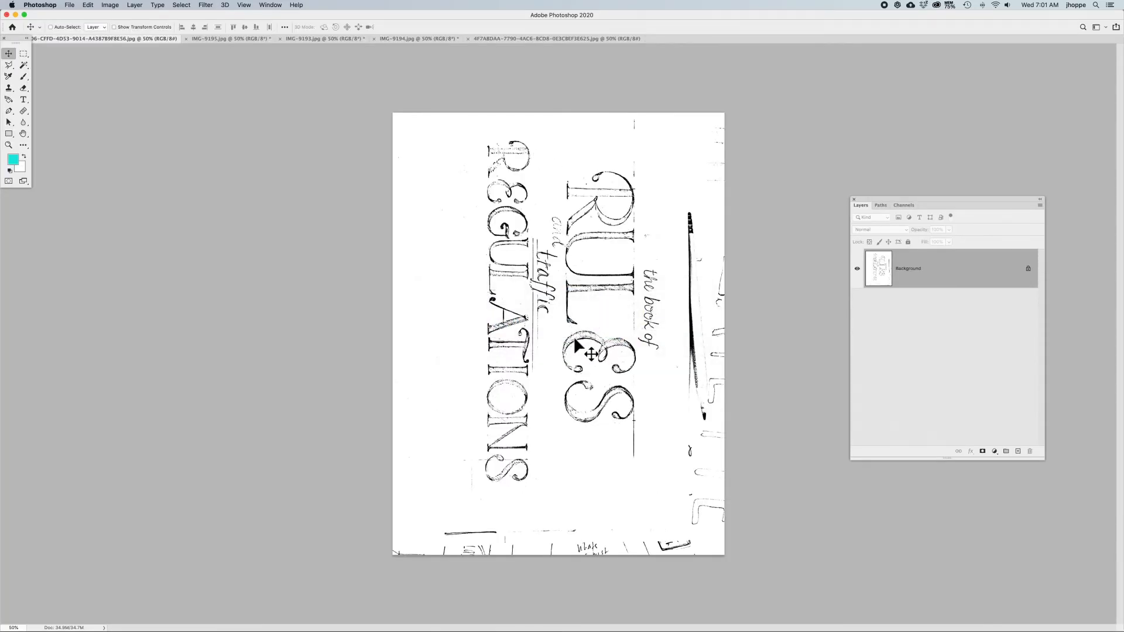
click(110, 5)
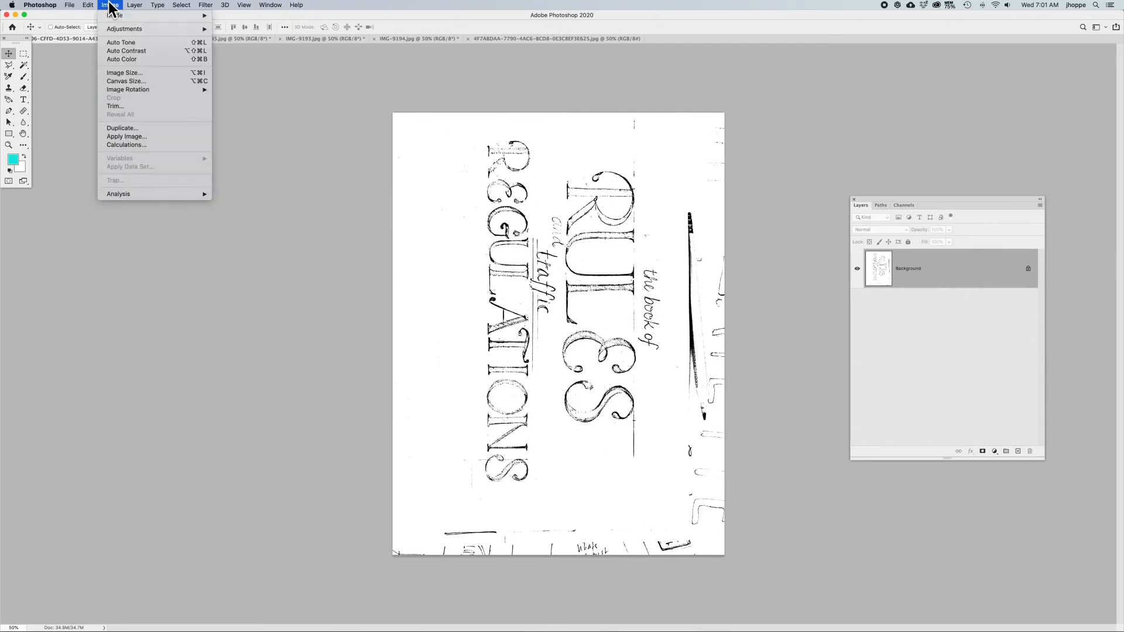
mouse_move(128, 93)
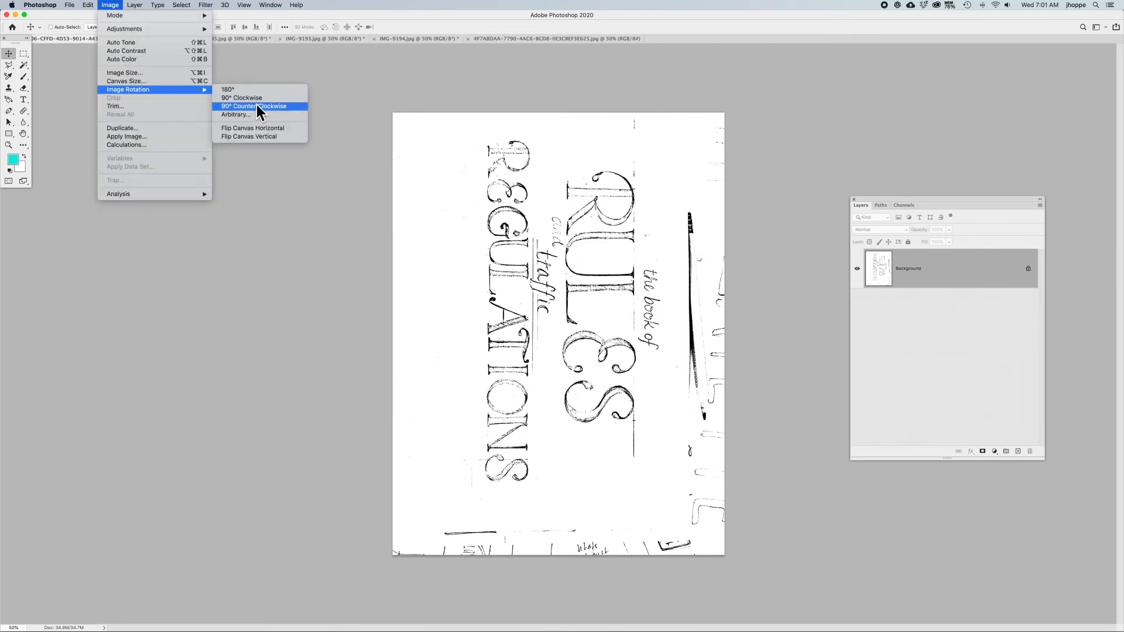
click(257, 104)
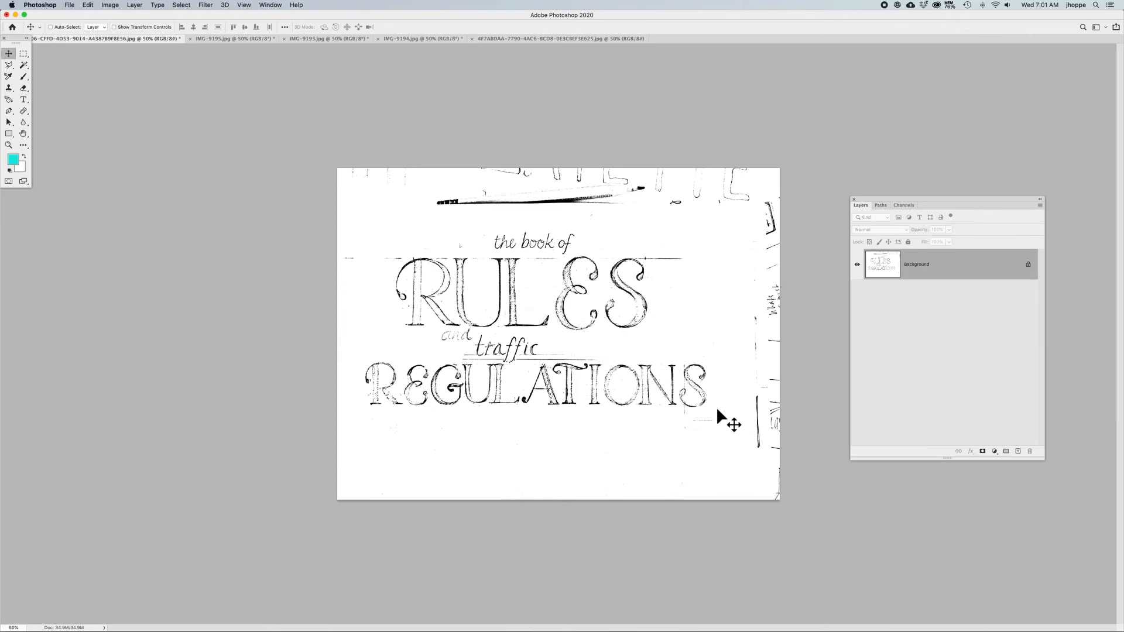
Darken the sketch with a Levels adjustment, setting the input black point to 223 and the white point to about 249.
click(110, 4)
mouse_move(120, 28)
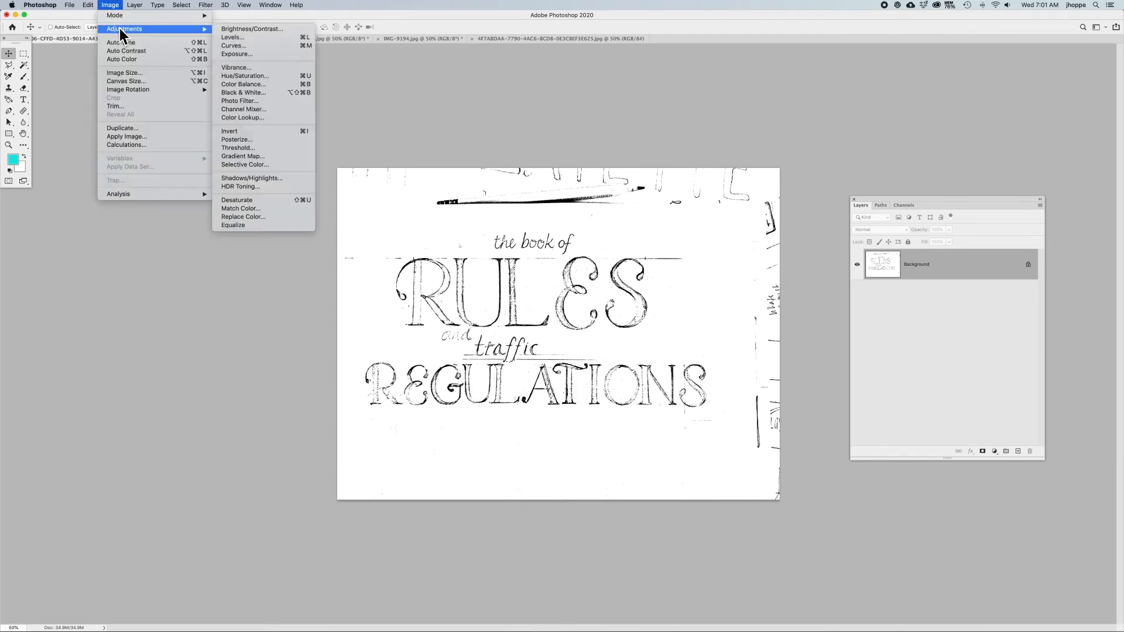
click(243, 38)
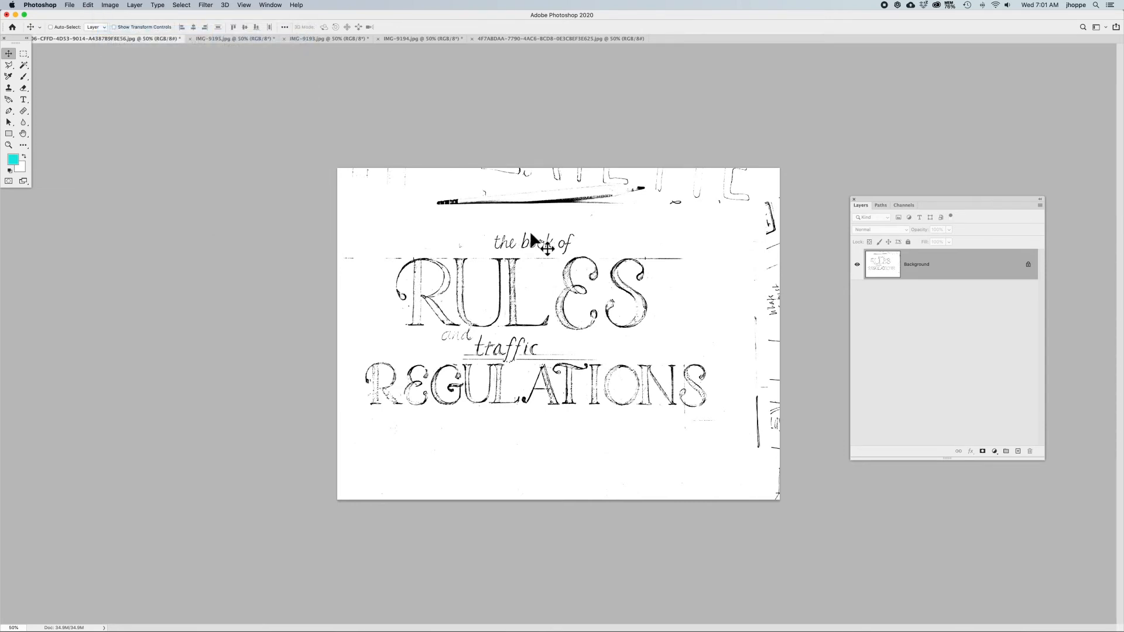
drag(266, 150, 817, 227)
drag(759, 327, 854, 329)
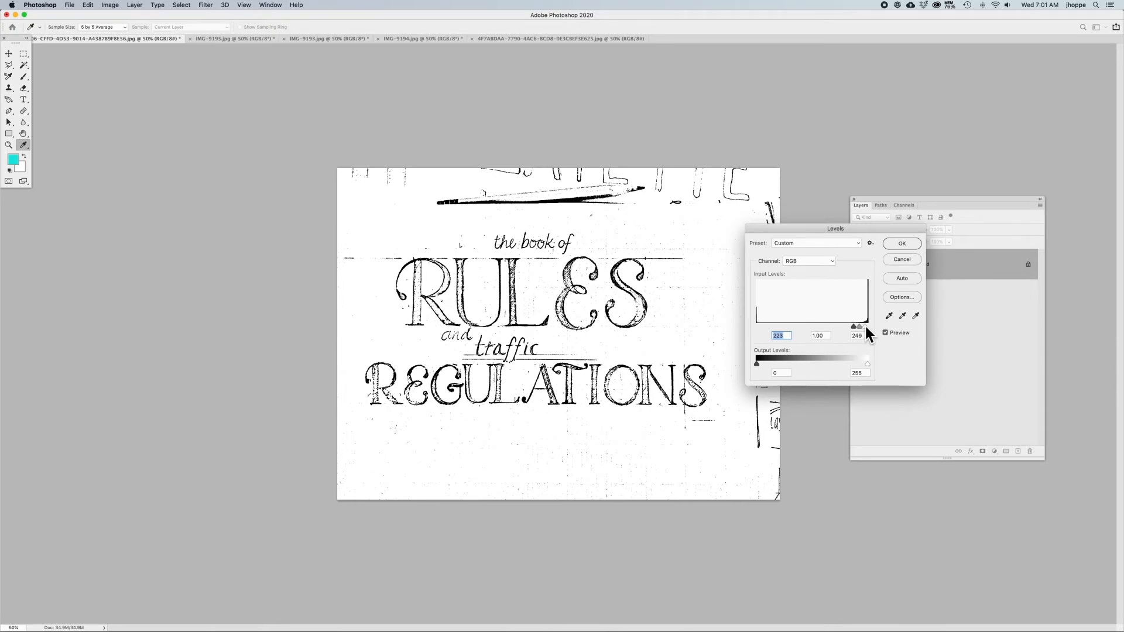
drag(866, 326, 865, 326)
click(902, 244)
key(v)
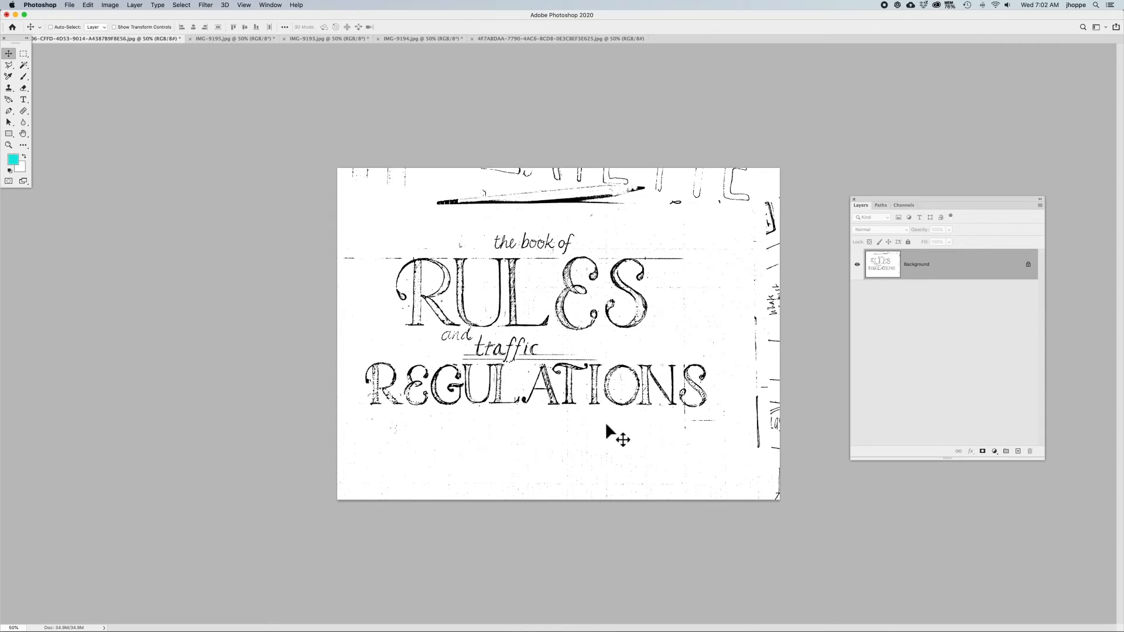
Move the layer list closer to the sketch and unlock the Background layer.
drag(905, 203, 855, 218)
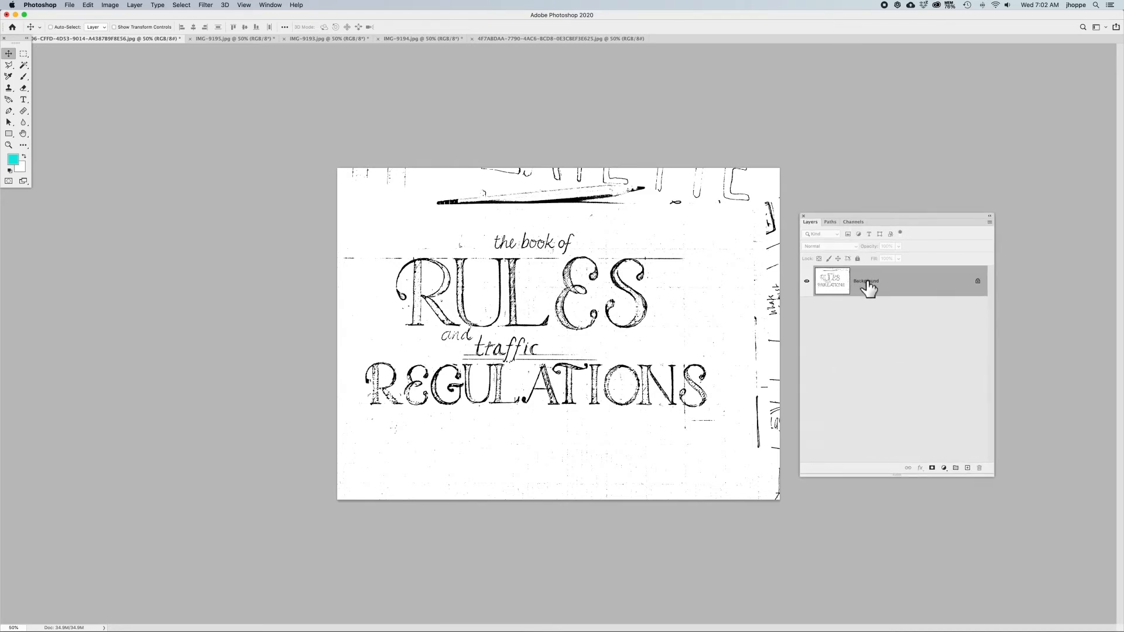
click(266, 4)
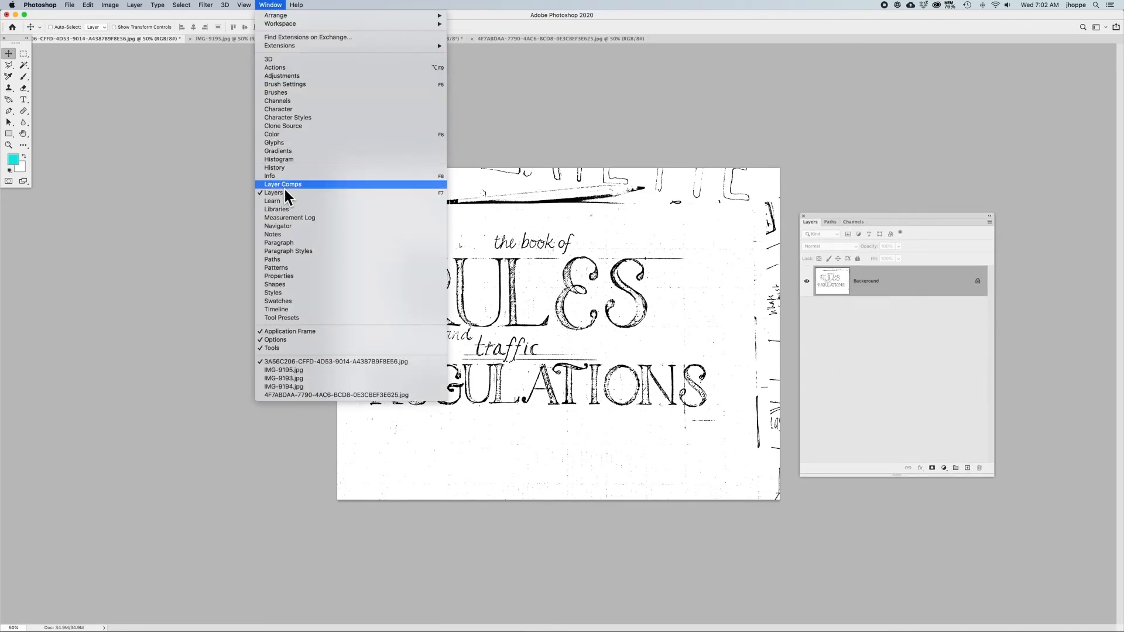
click(274, 4)
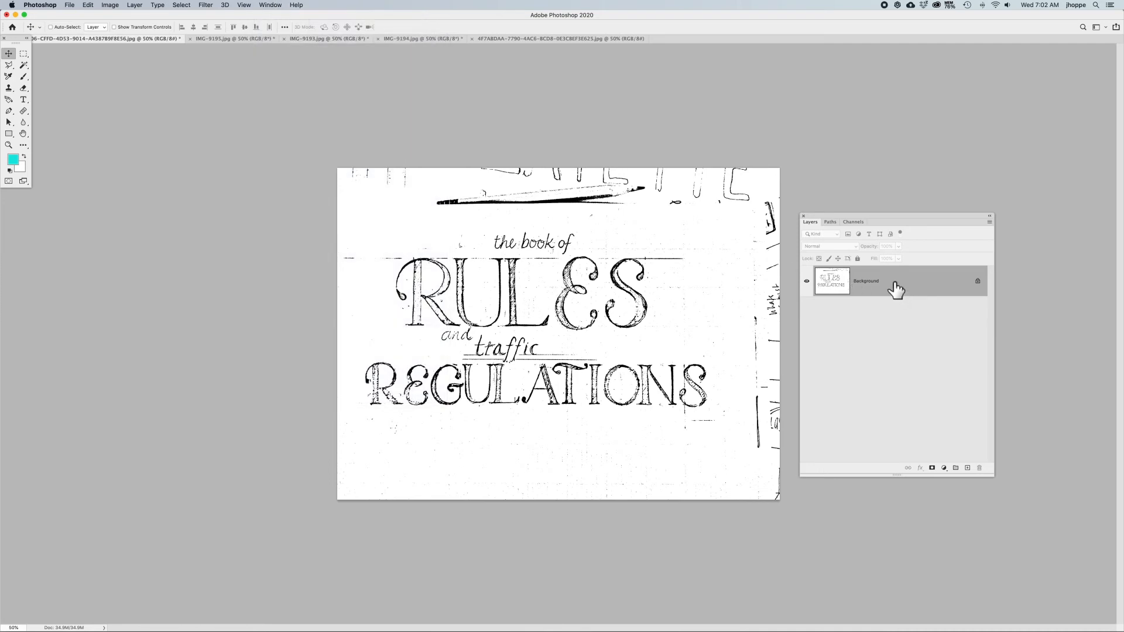
click(976, 287)
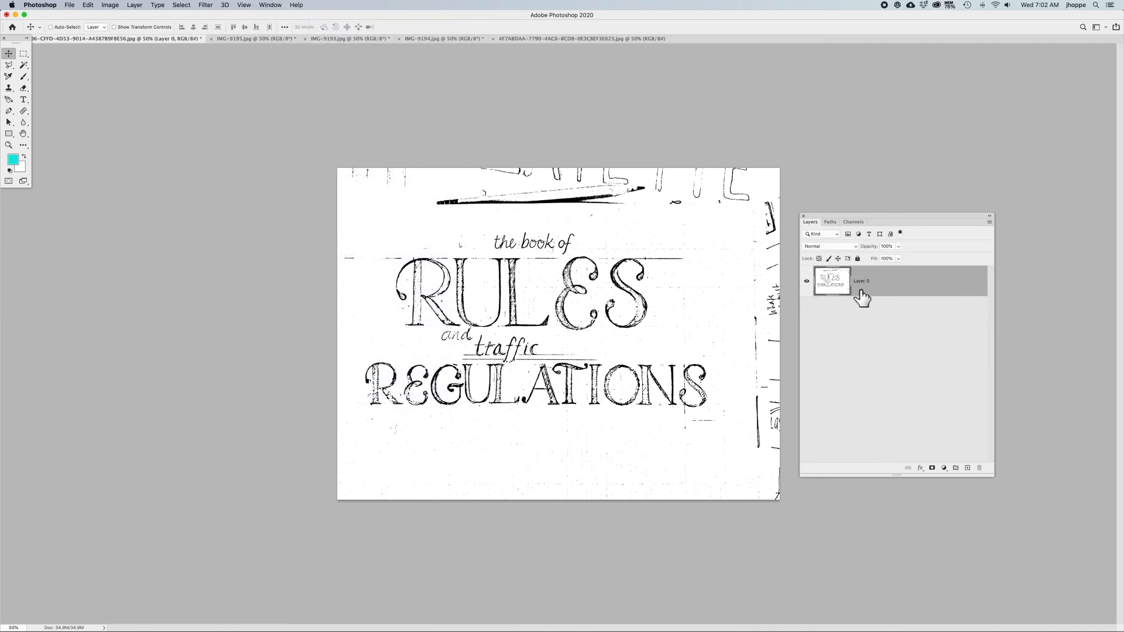
Duplicate the unlocked sketch layer within the same document and set the copy's blend mode to Multiply.
right_click(904, 286)
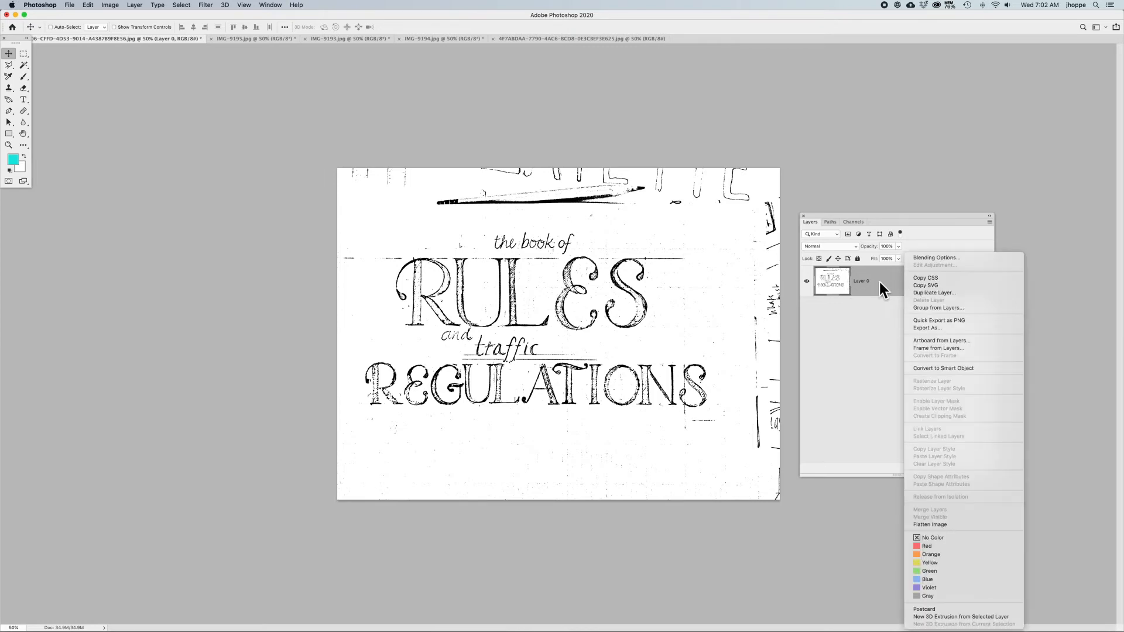
click(922, 292)
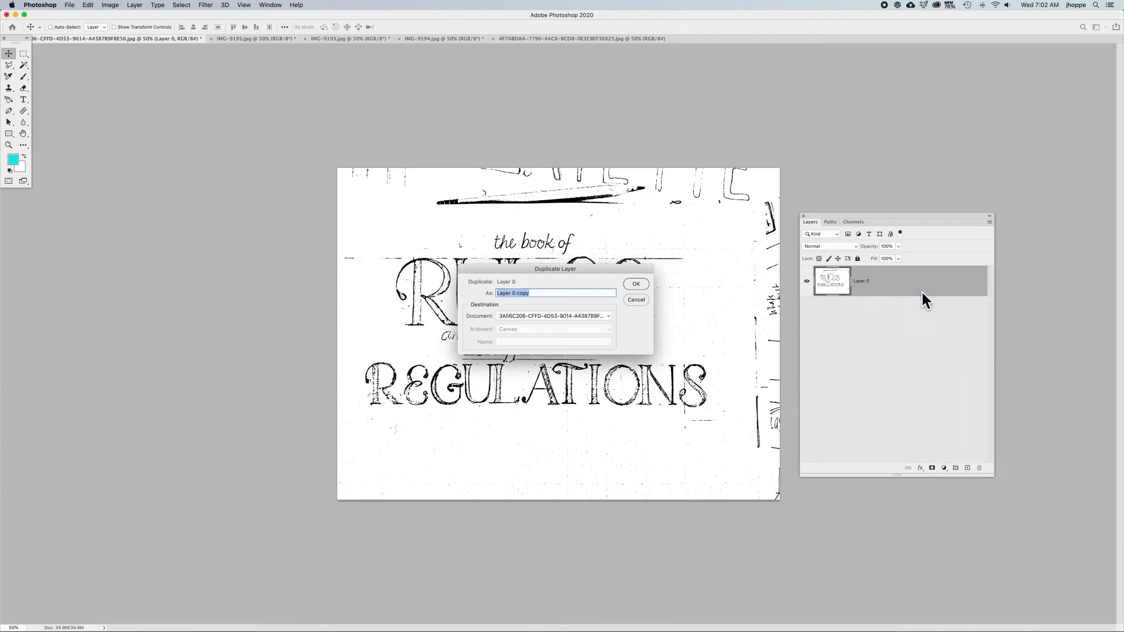
click(641, 283)
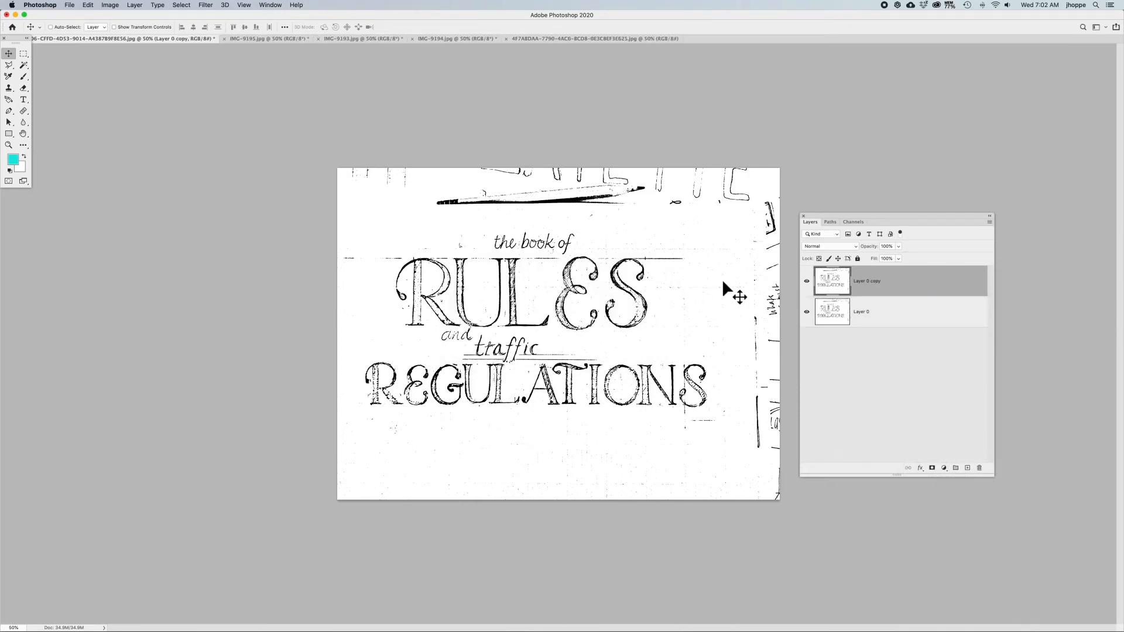
click(845, 246)
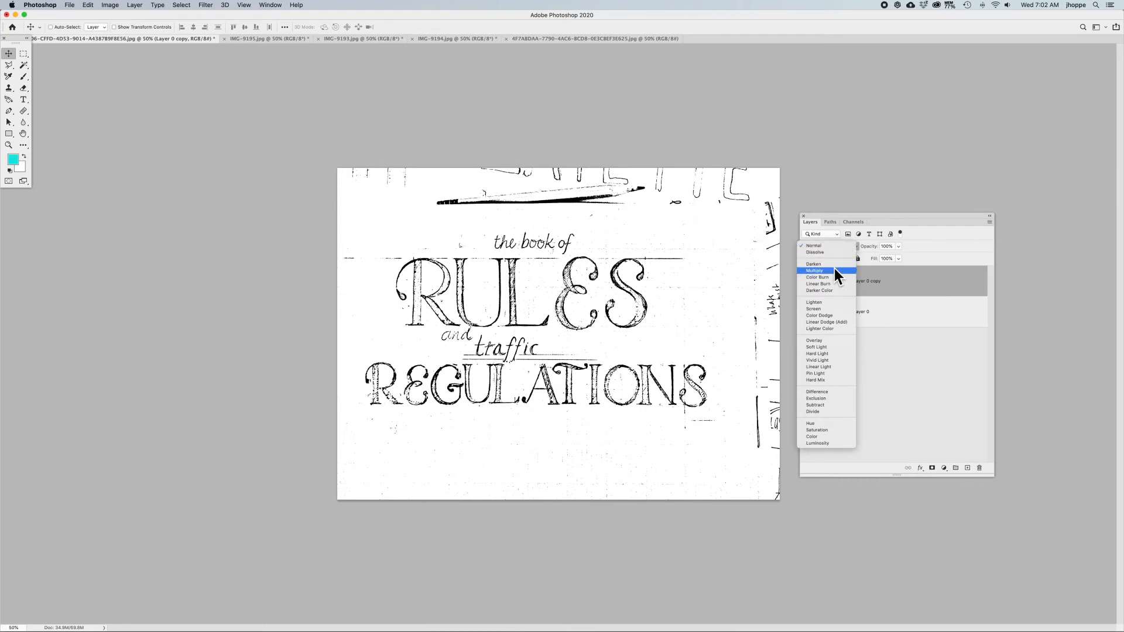
click(836, 271)
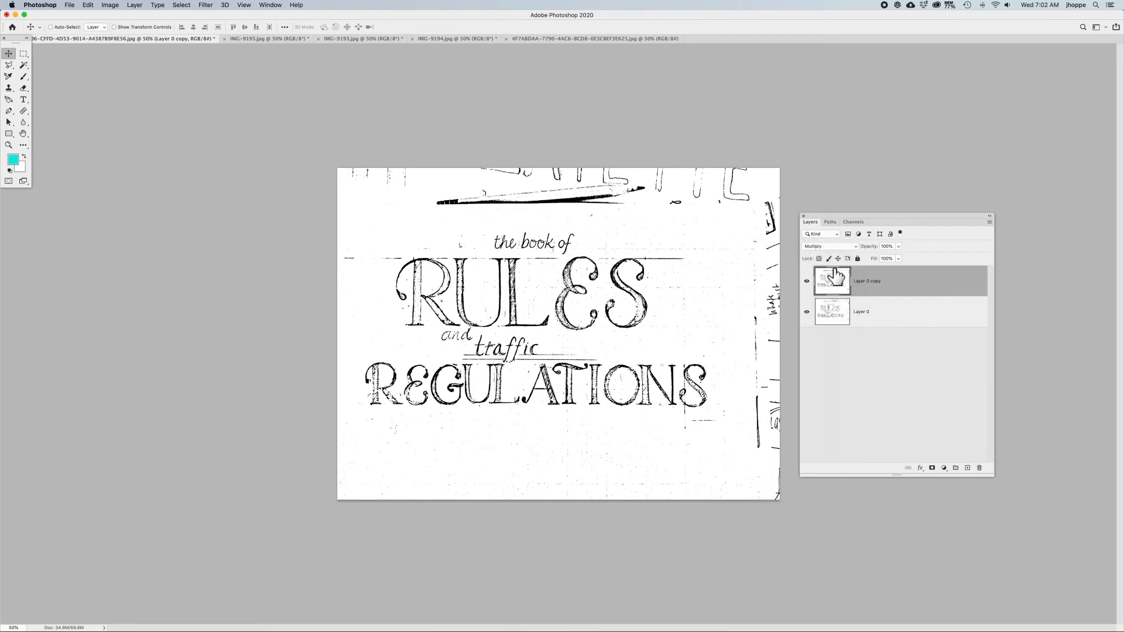
Compare the lettering with the Multiply copy hidden and shown, including a close-up of the E in RULES.
click(806, 281)
click(806, 282)
click(806, 282)
click(806, 281)
drag(532, 264, 615, 310)
click(807, 284)
click(807, 283)
click(807, 283)
click(807, 283)
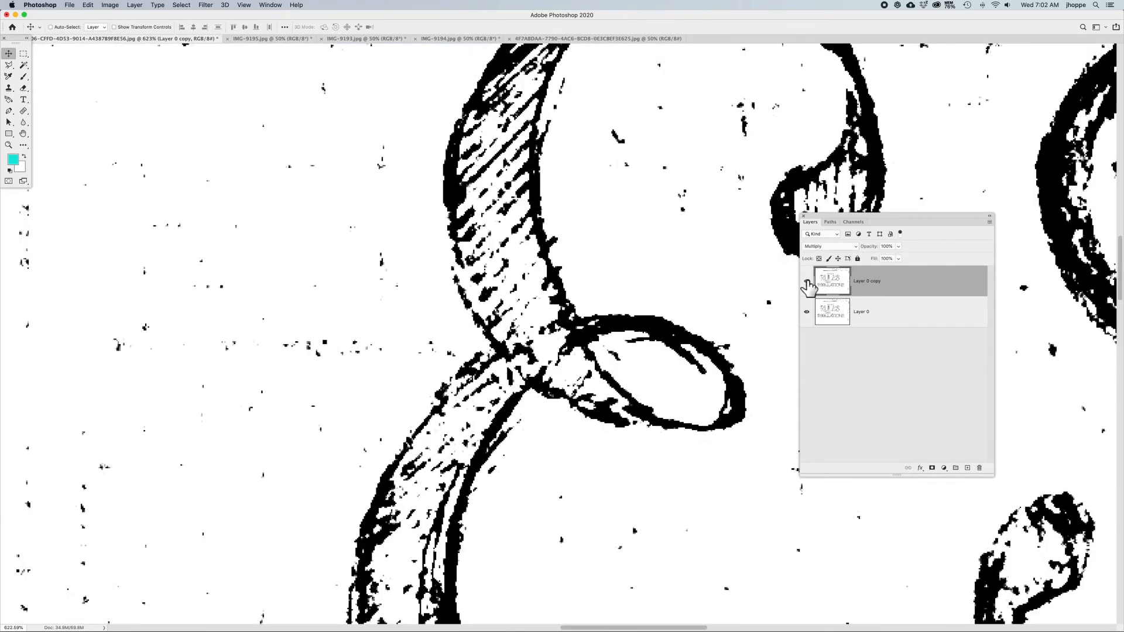
click(807, 283)
click(807, 283)
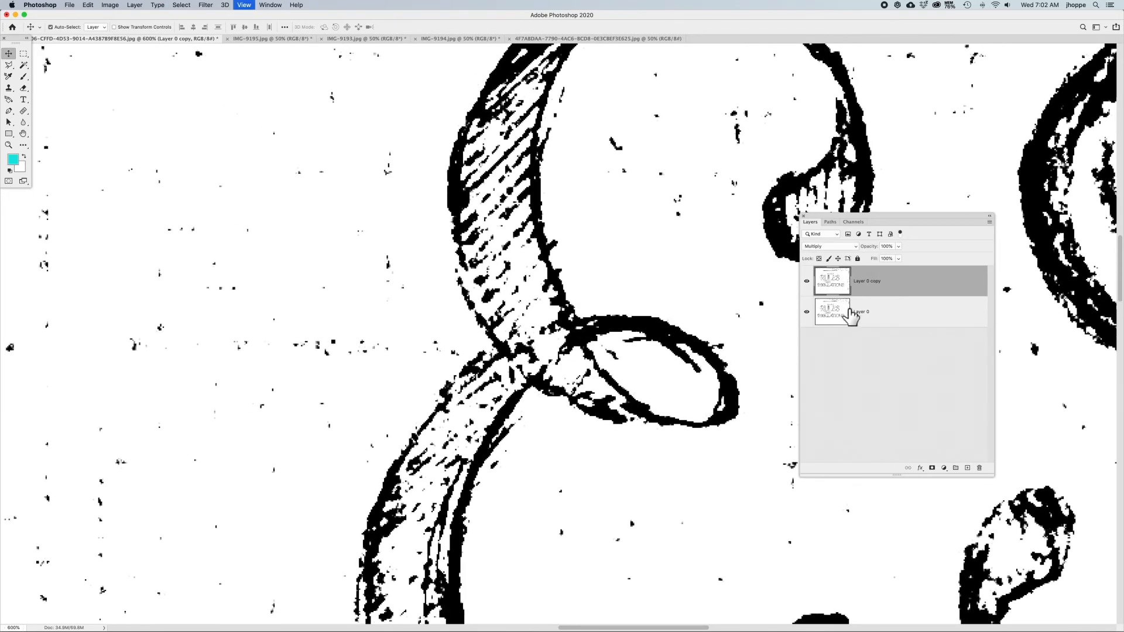
Duplicate the topmost Multiply copy of the sketch three times within the same document, keeping the suggested layer names.
key(super+minus)
key(super+minus)
key(super+minus)
key(super+minus)
key(super+minus)
right_click(903, 281)
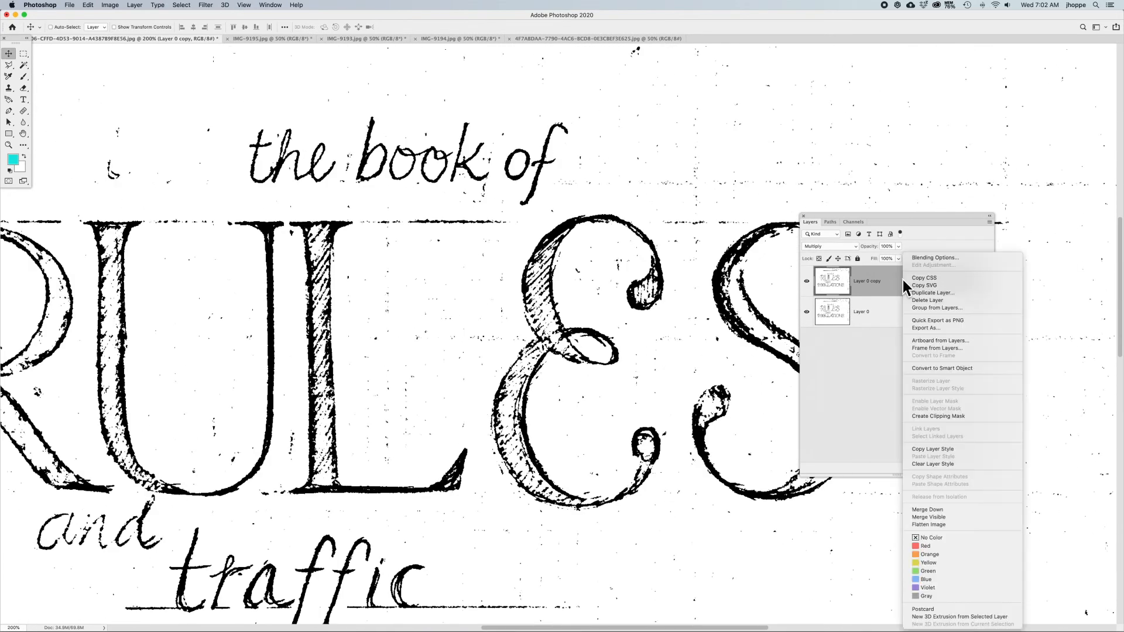
click(918, 292)
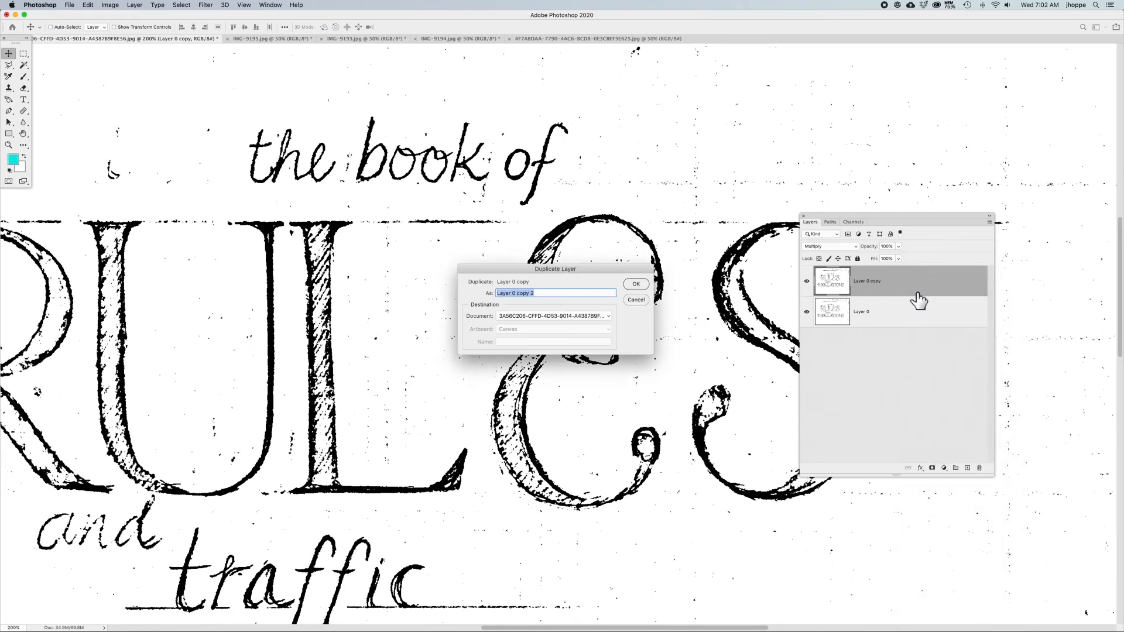
key(Return)
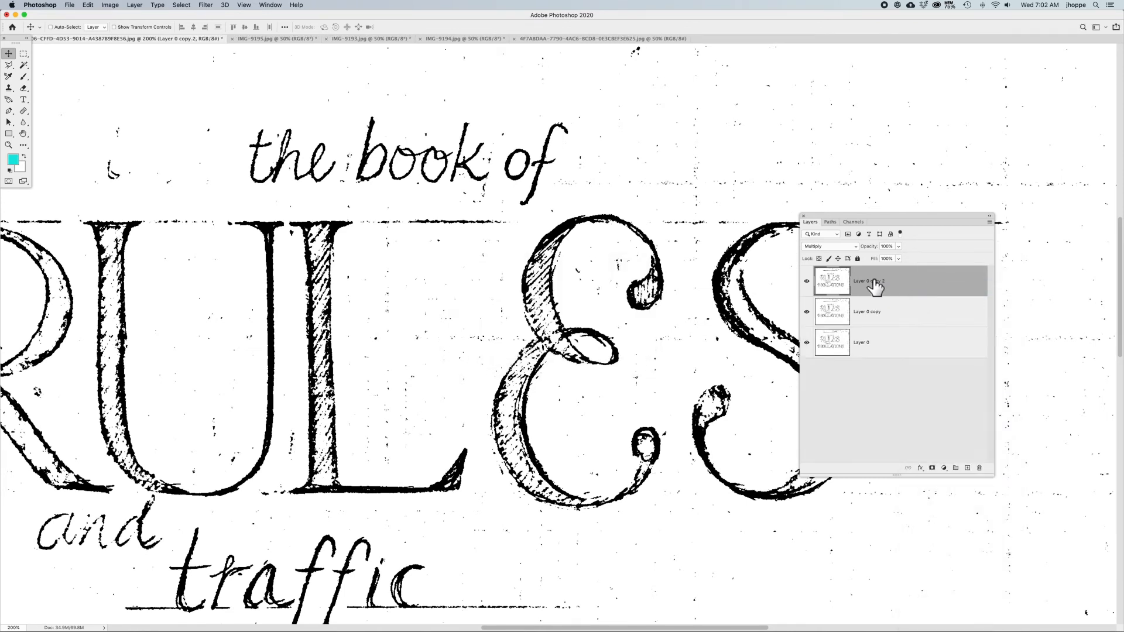
right_click(890, 287)
click(900, 291)
key(Return)
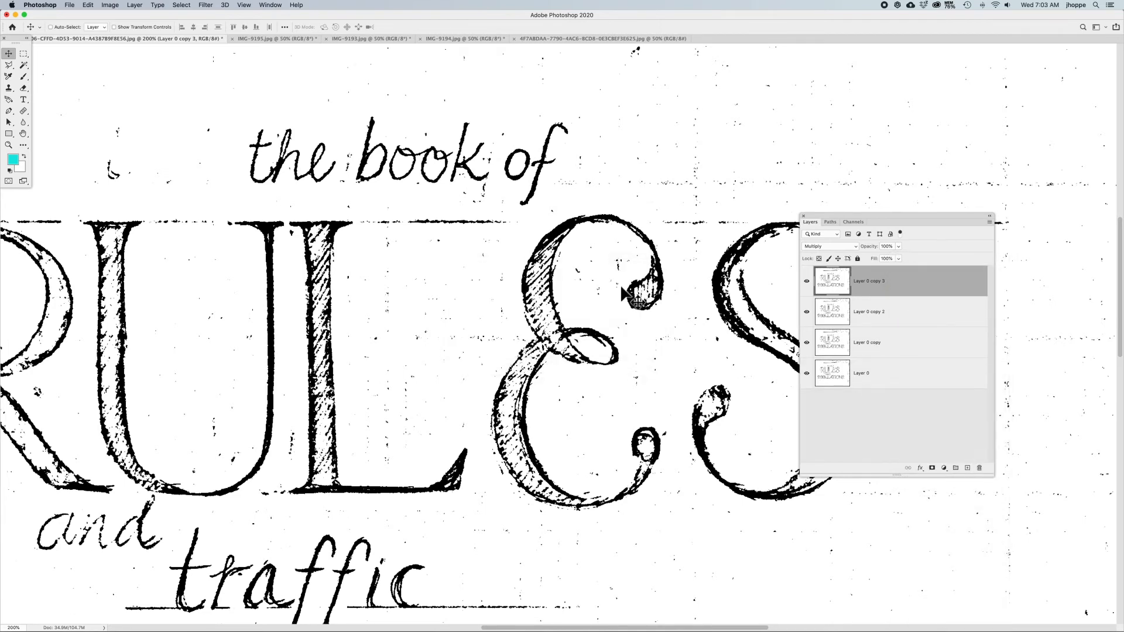
right_click(877, 282)
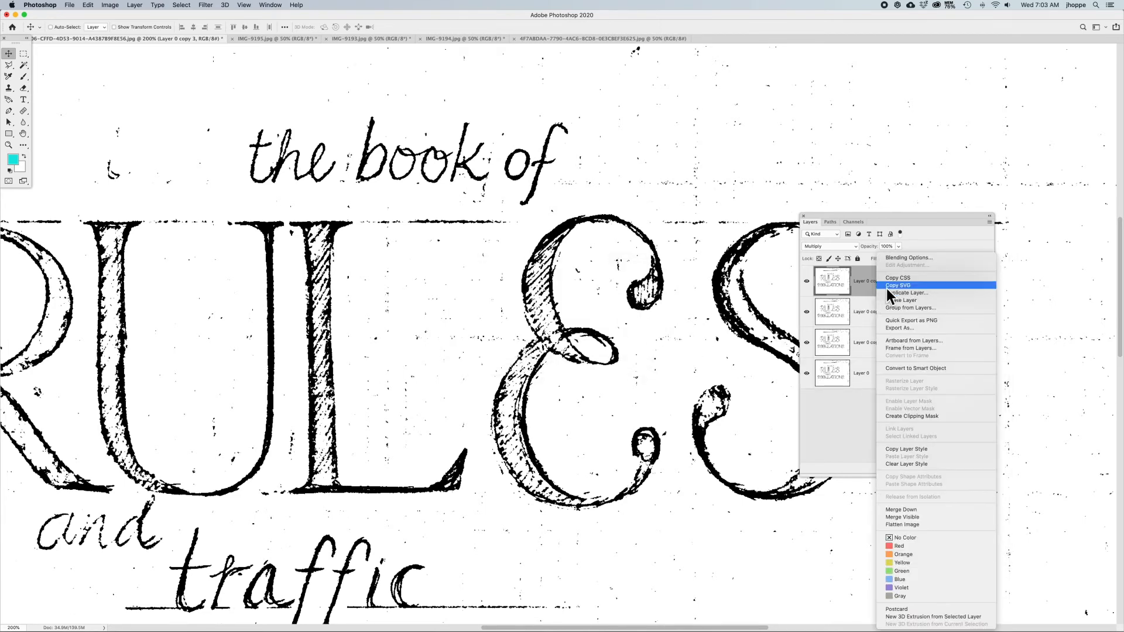
click(893, 293)
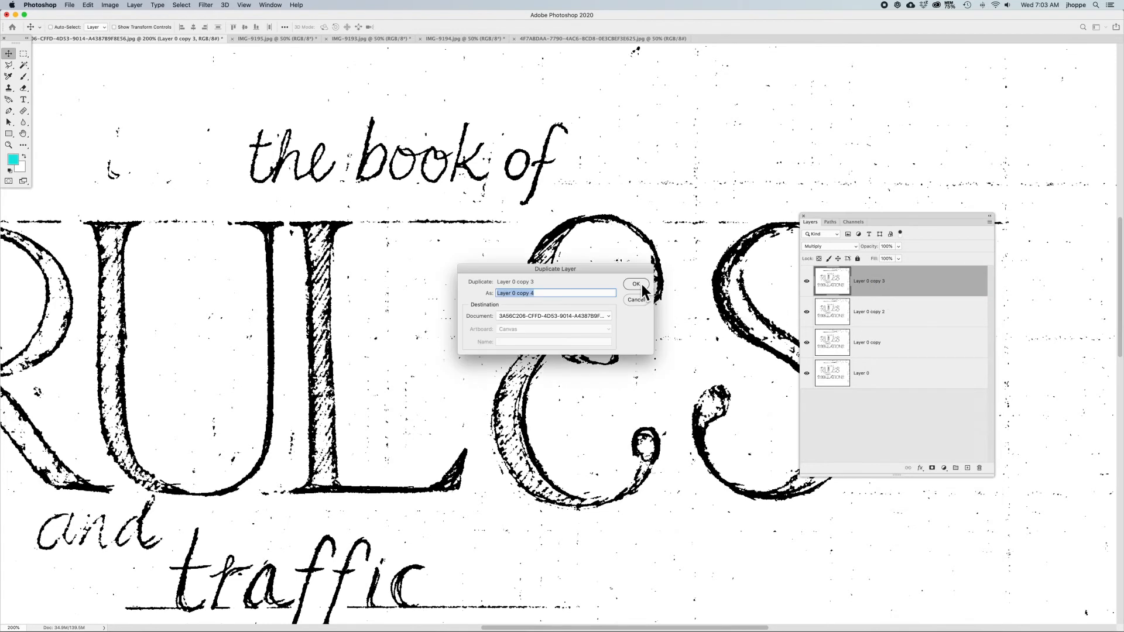
click(637, 285)
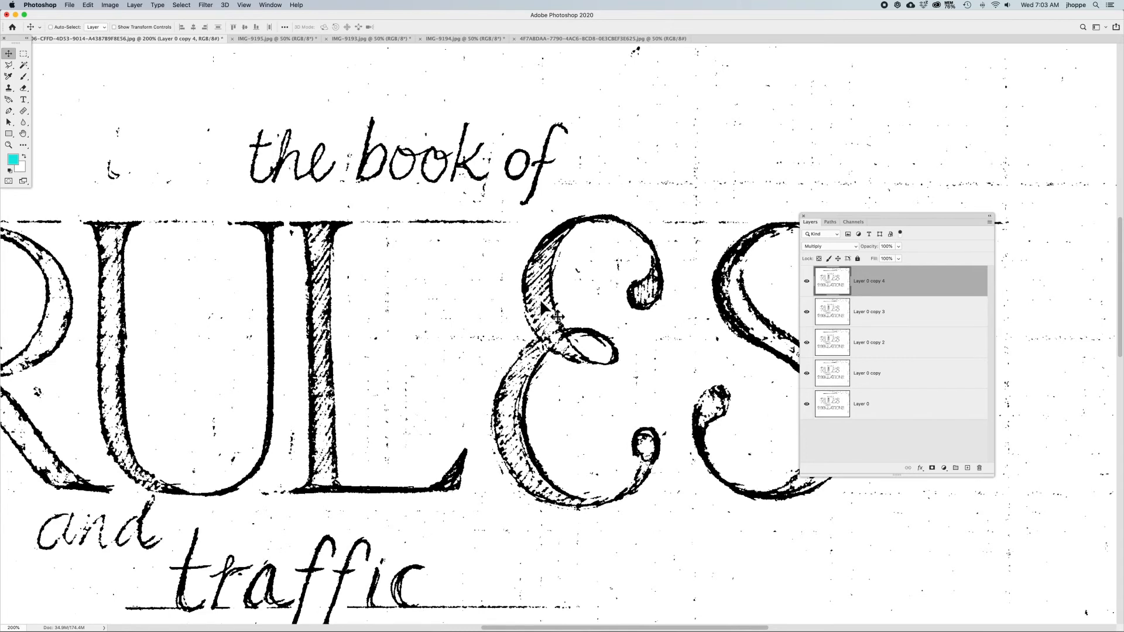
Save a copy of the layered sketch as a JPEG named Saturated TYPE in the Hand lettered Type folder.
key(super+shift+s)
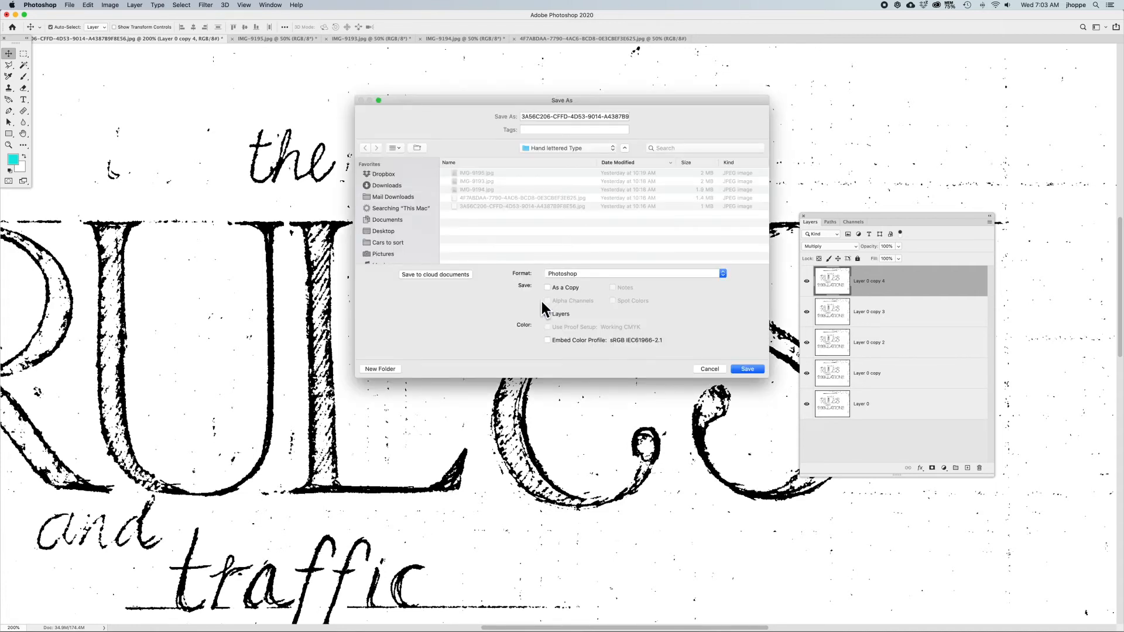
click(578, 274)
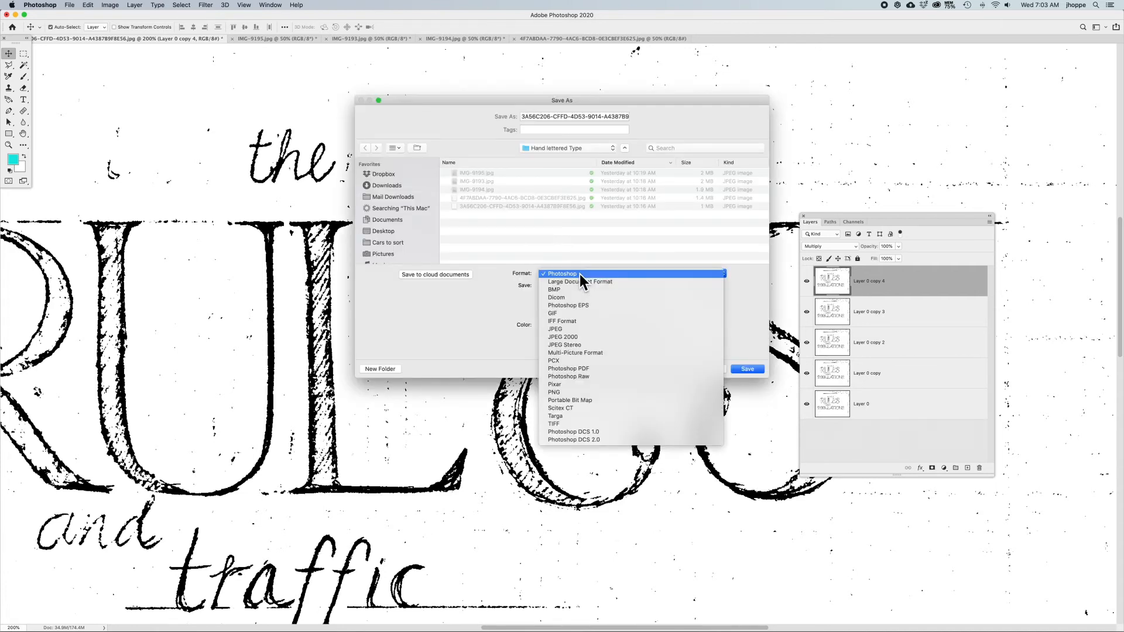
click(576, 329)
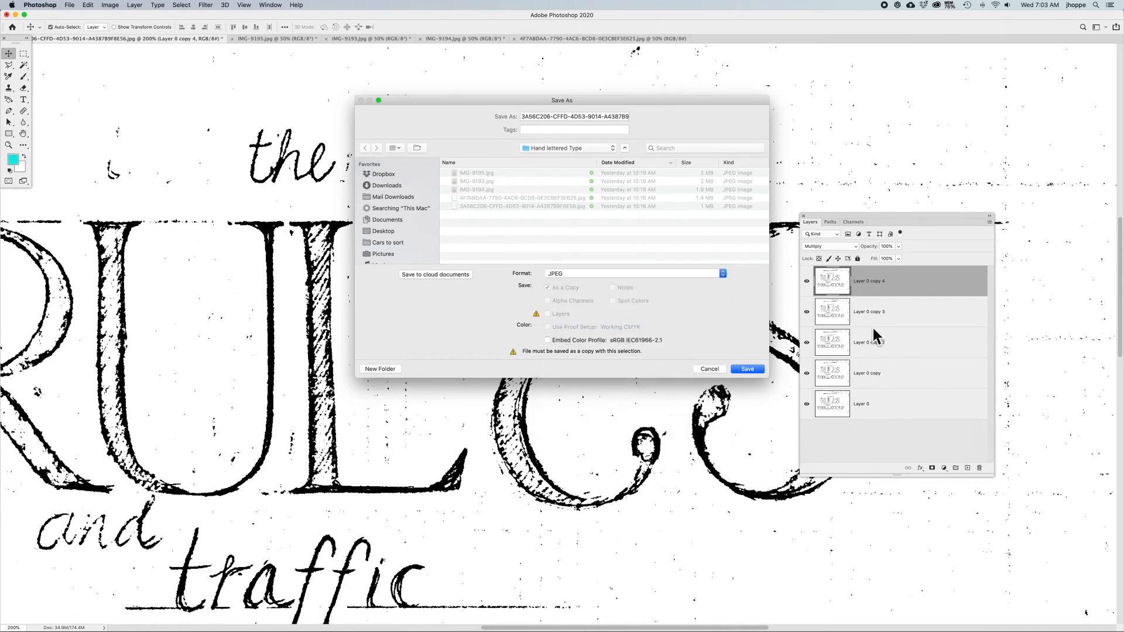
triple_click(587, 113)
text(Saturated a)
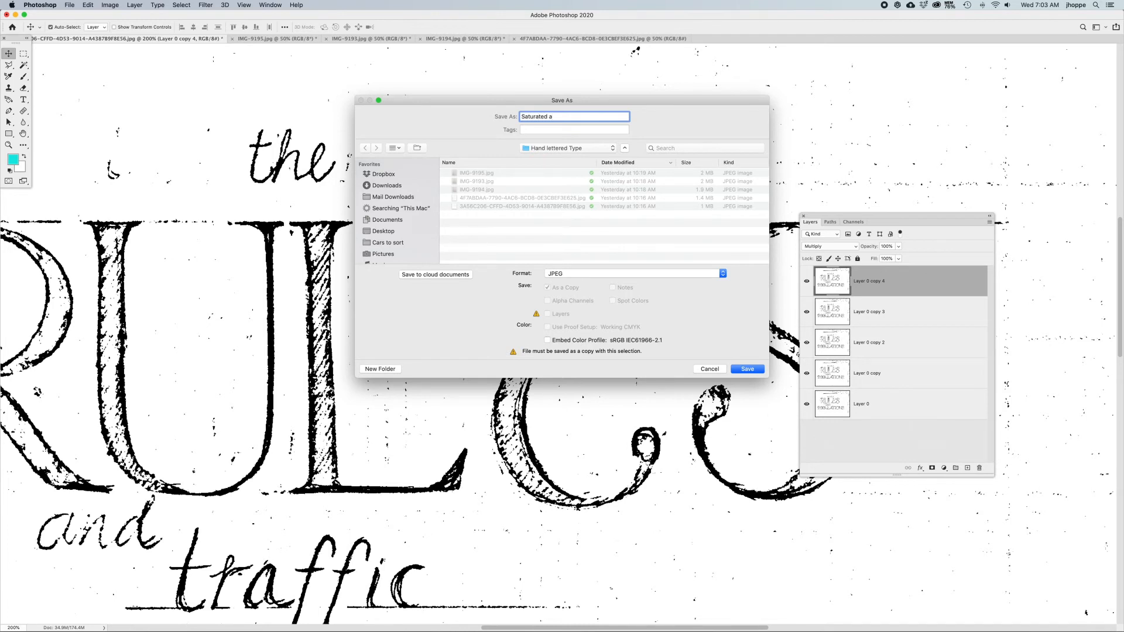
key(BackSpace)
text(TYPE)
click(748, 369)
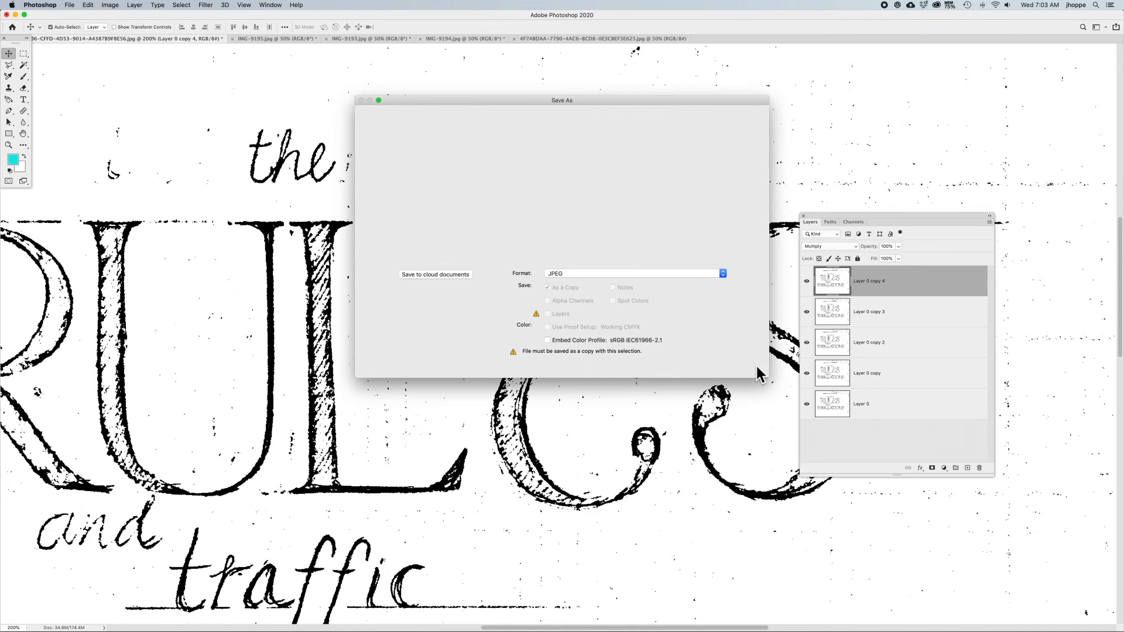
click(614, 257)
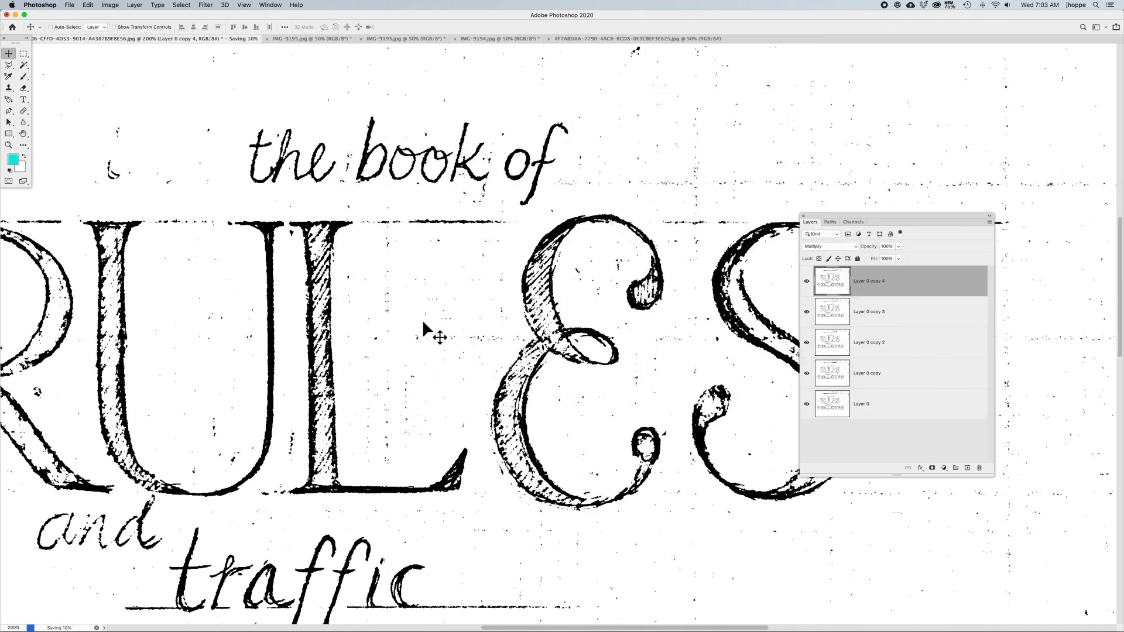
Switch to the IMG-9193.jpg sketch and rotate its canvas 90° counter clockwise.
key(super+minus)
key(super+minus)
key(super+minus)
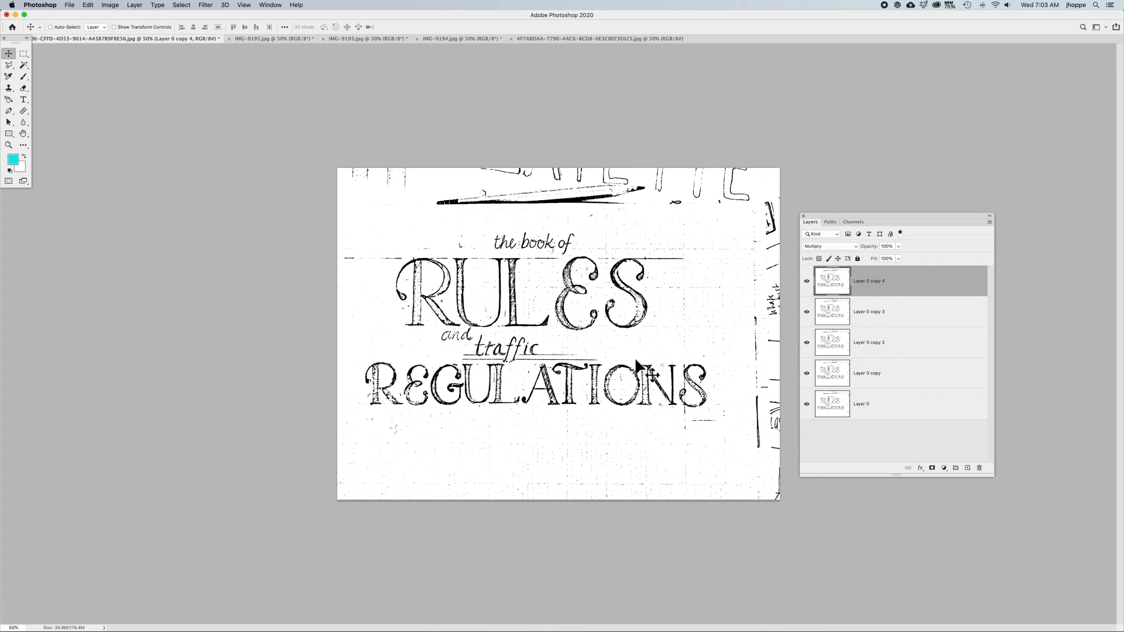
key(ctrl+Tab)
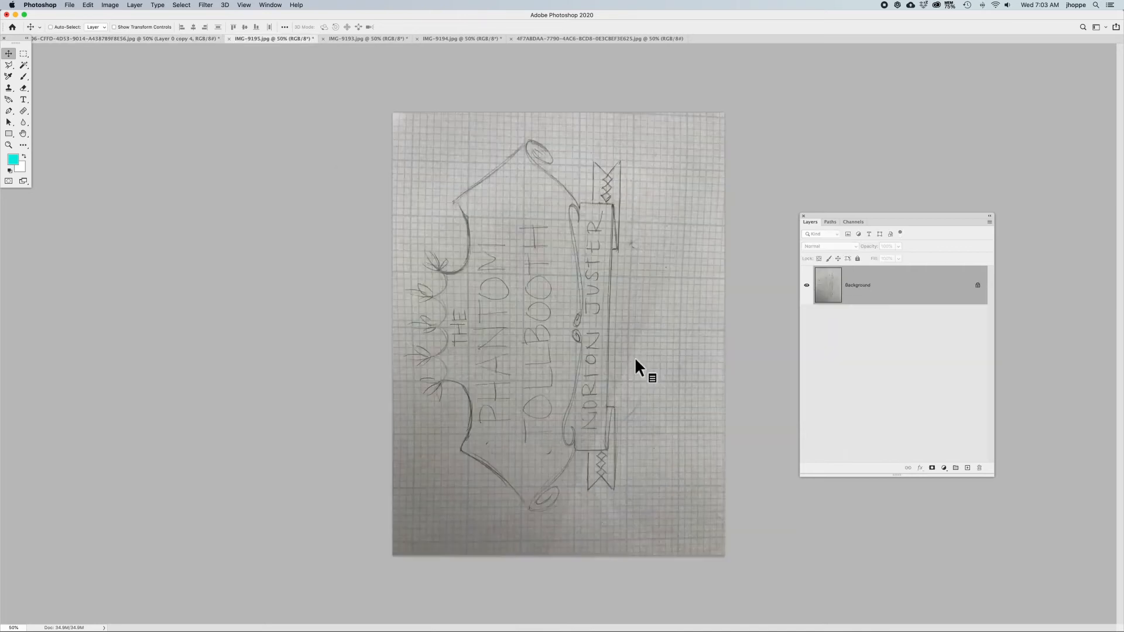
key(ctrl+Tab)
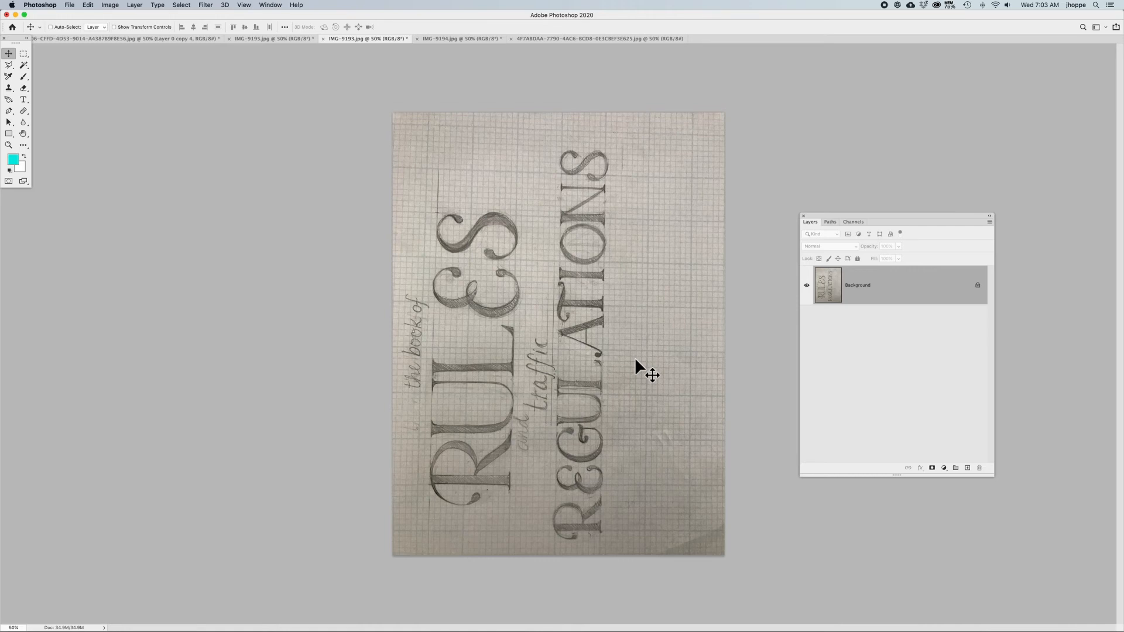
click(109, 5)
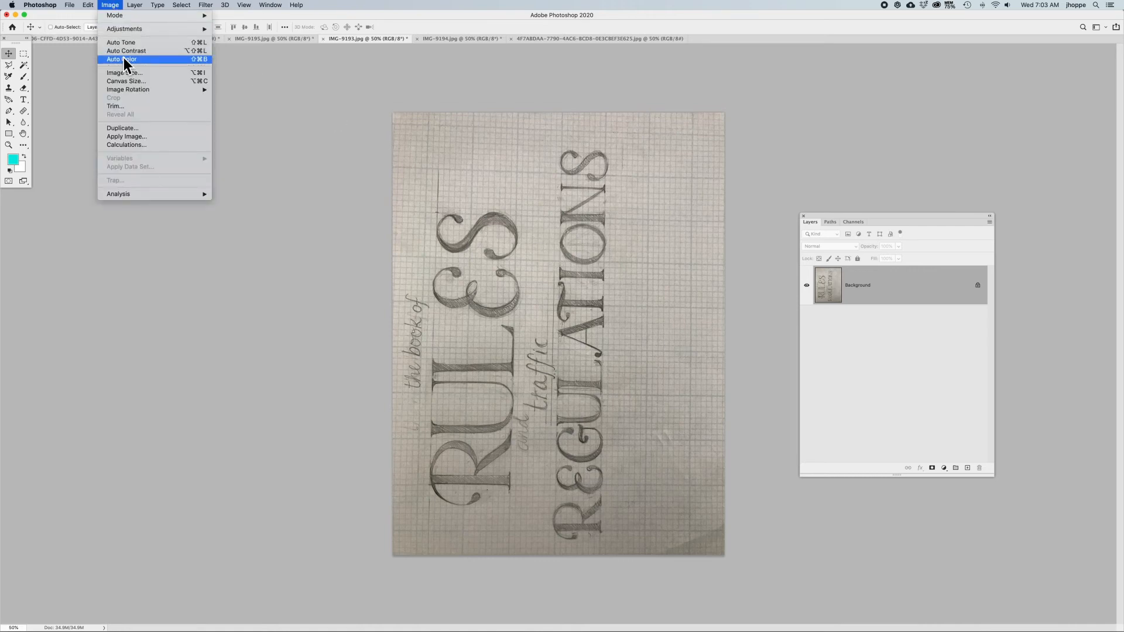
mouse_move(128, 87)
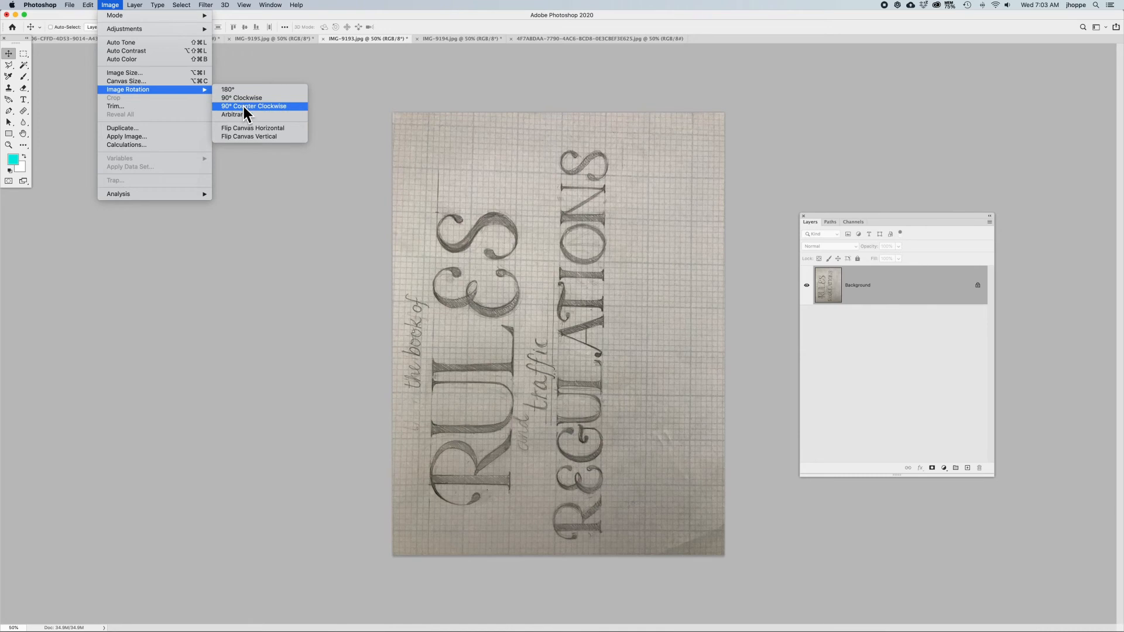
click(244, 106)
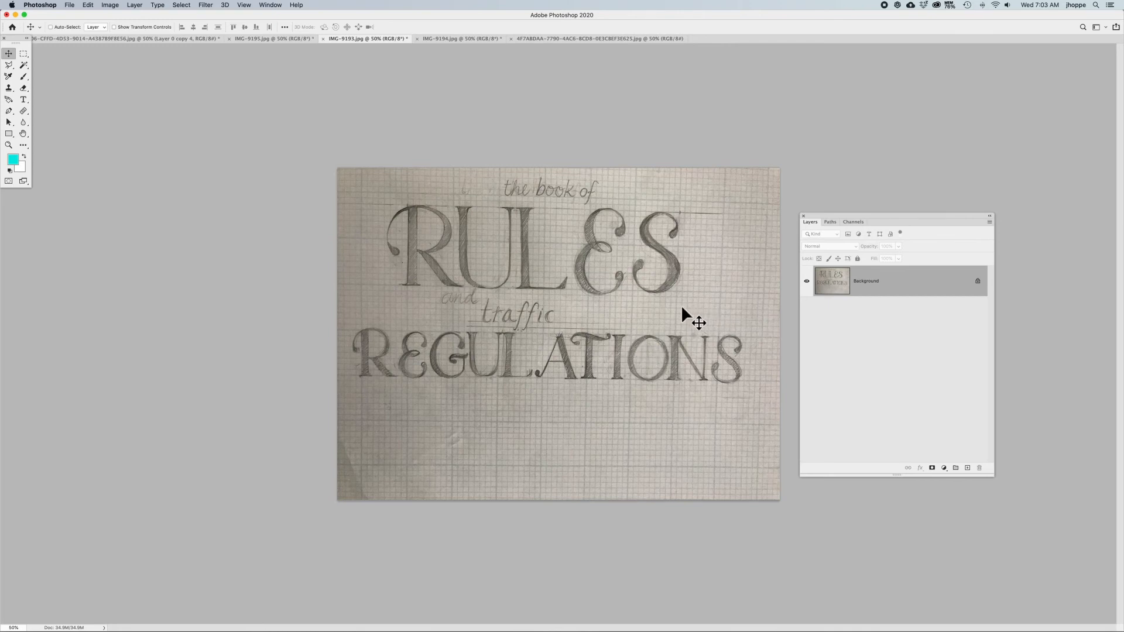
Apply a Levels adjustment to the rotated sketch with input black point 117, midtone about 3.35 and white point about 194.
click(110, 5)
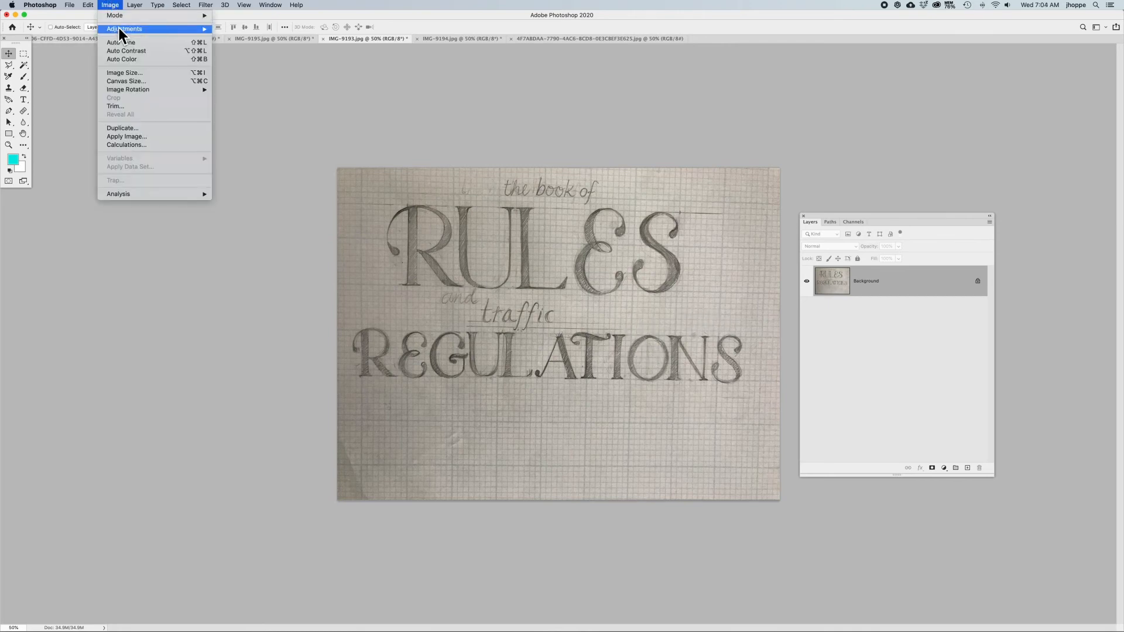
mouse_move(115, 29)
click(249, 38)
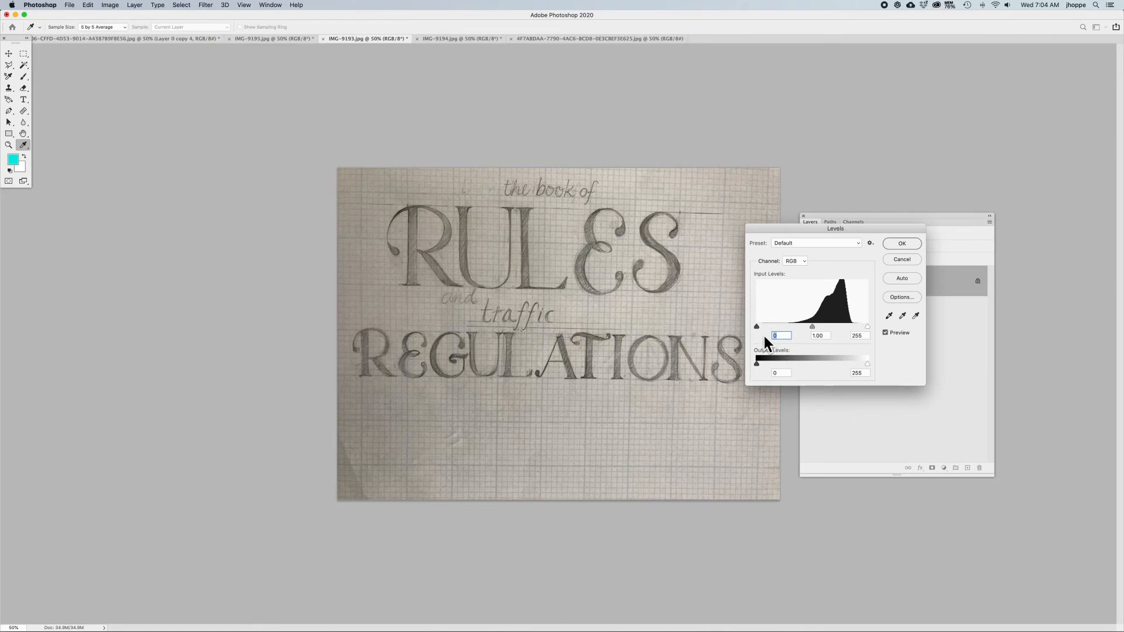
drag(756, 326, 787, 325)
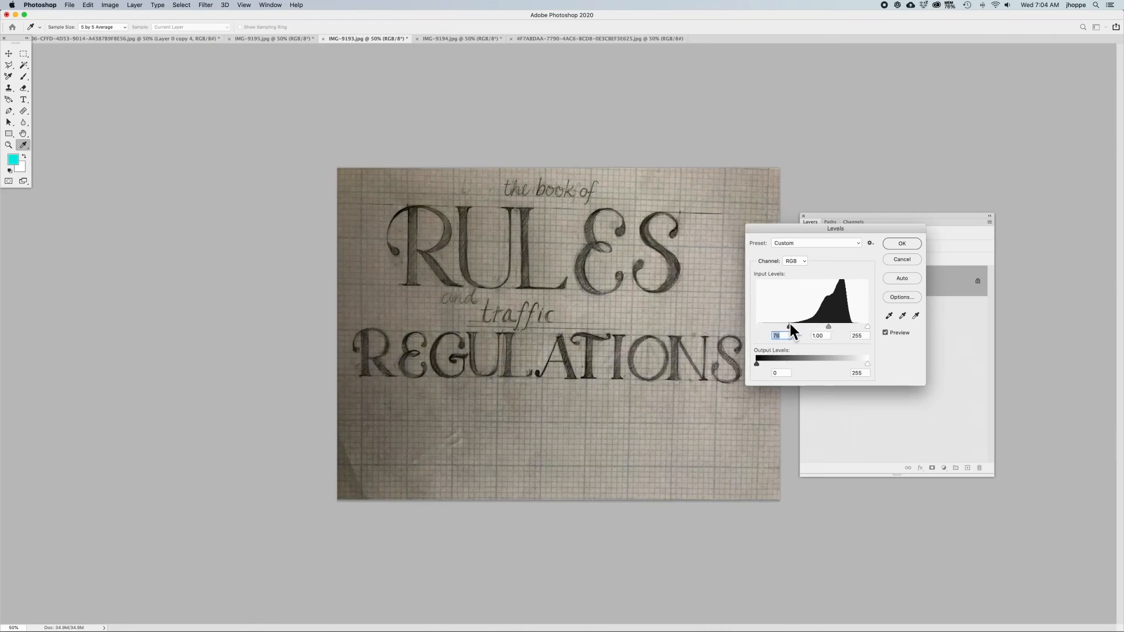
drag(866, 325, 810, 326)
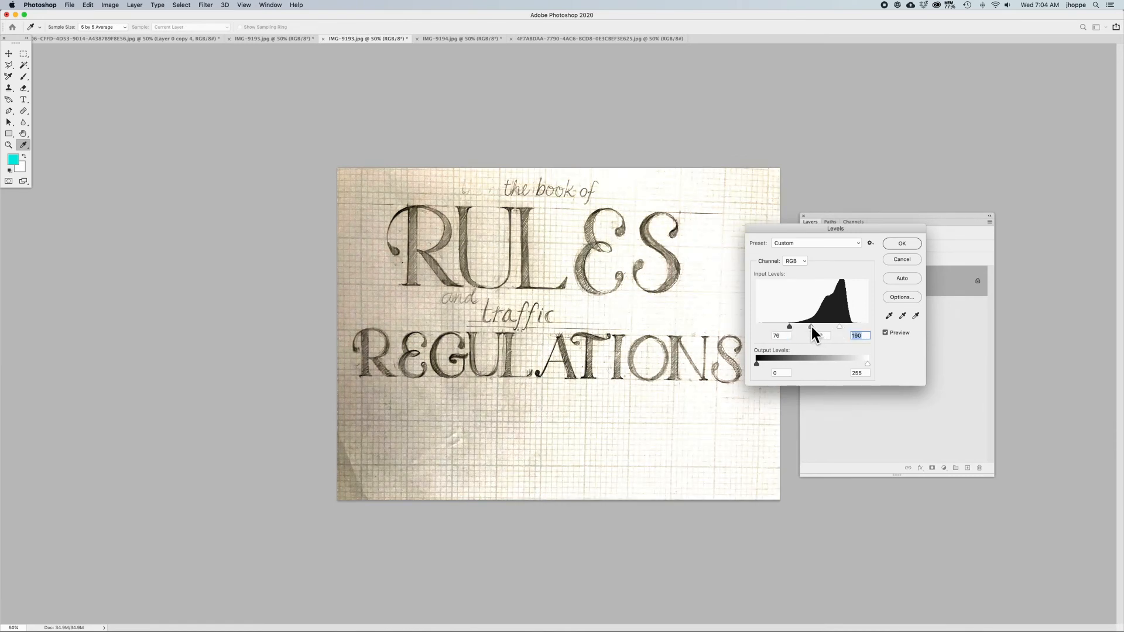
click(811, 327)
drag(793, 327, 795, 326)
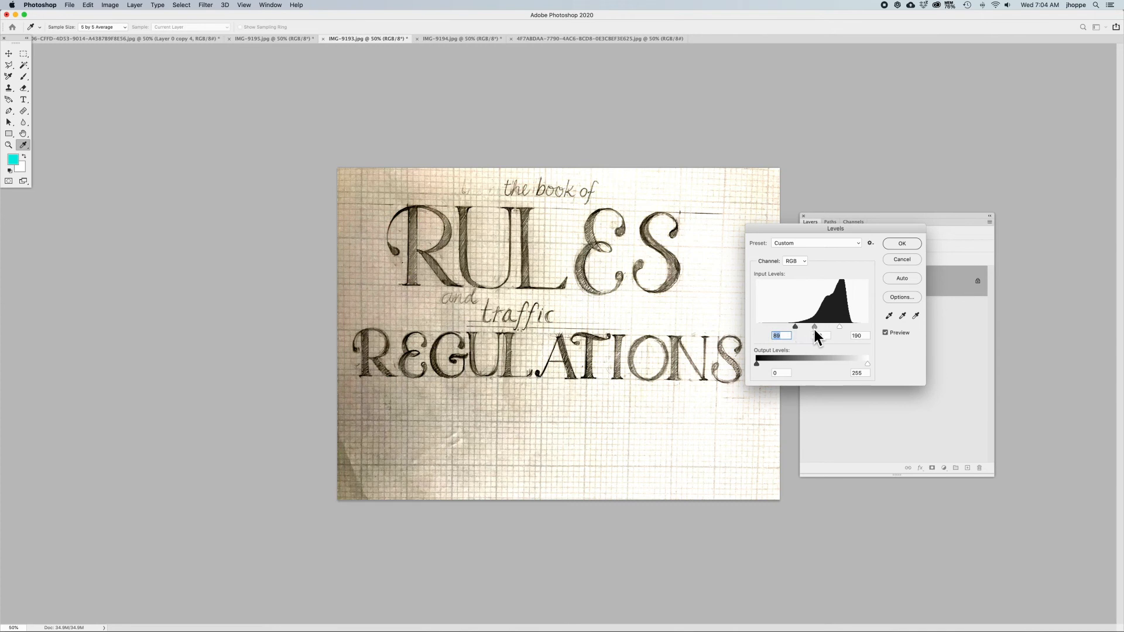
drag(837, 326, 837, 326)
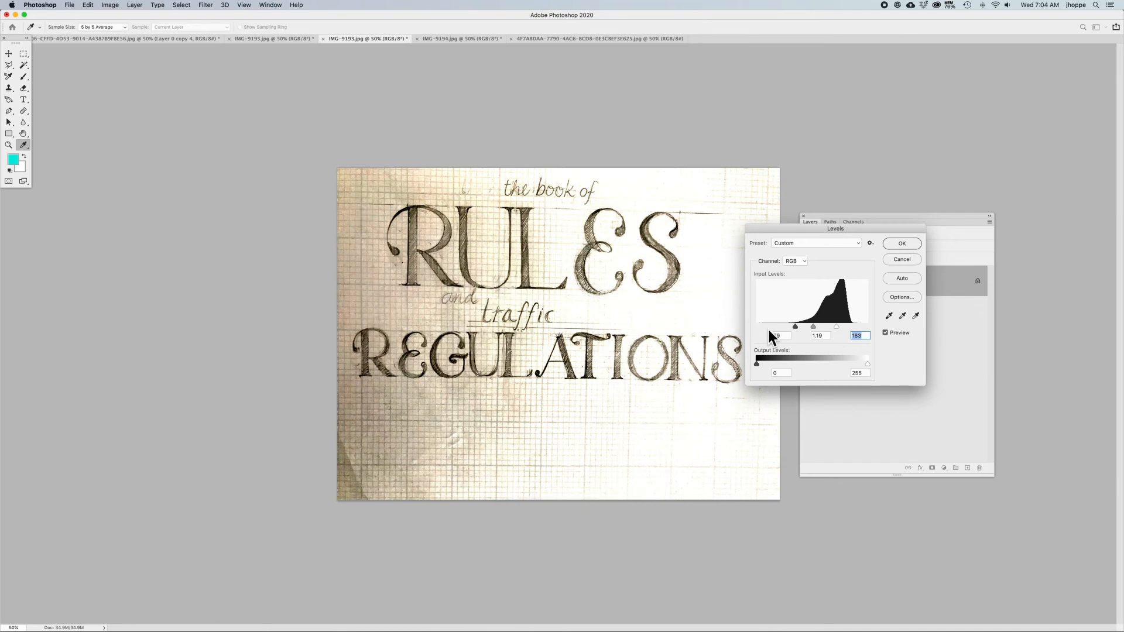
mouse_move(812, 326)
mouse_down()
mouse_move(824, 325)
mouse_move(796, 330)
mouse_move(810, 326)
mouse_up()
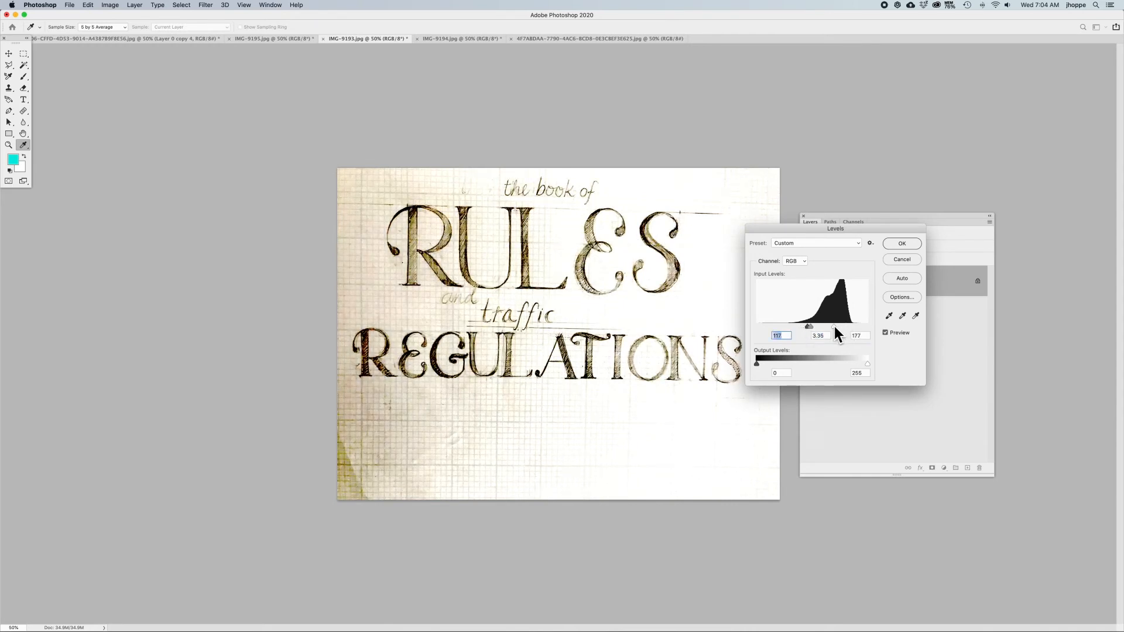
drag(838, 327, 842, 326)
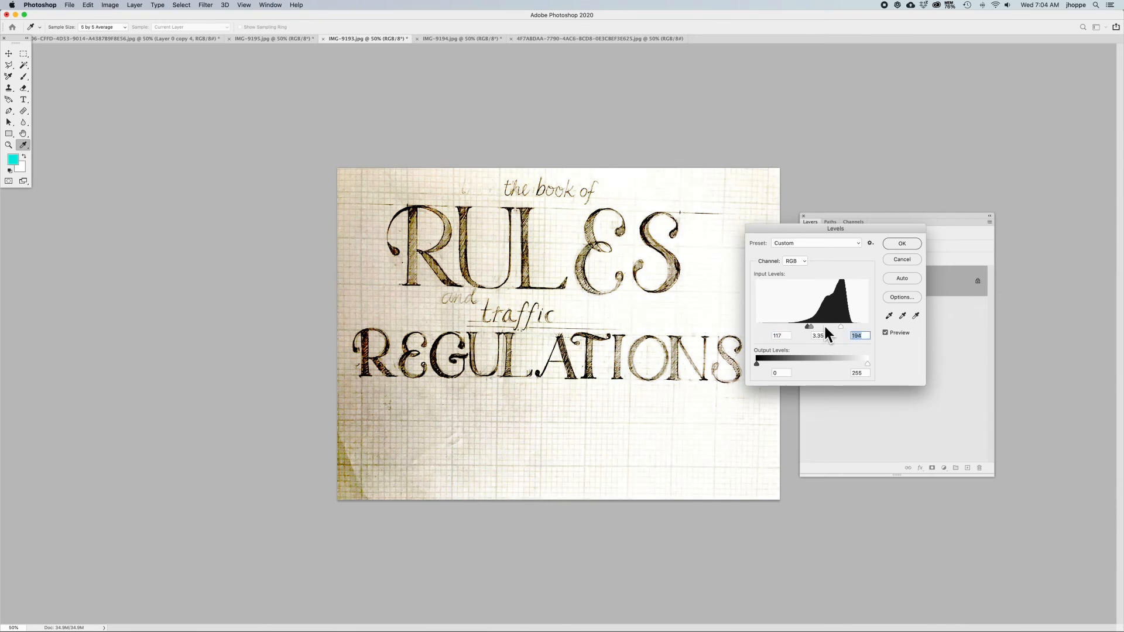
click(902, 244)
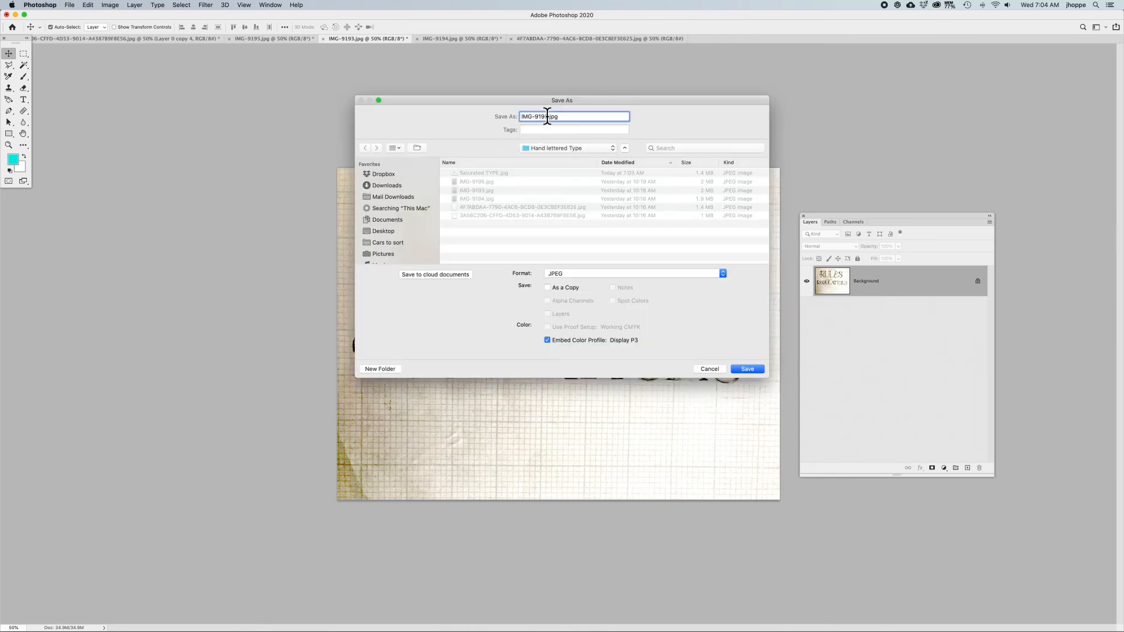
Save the adjusted sketch as a Maximum-quality JPEG named IMG-9193_adjusted.
text(_adjusted)
click(750, 369)
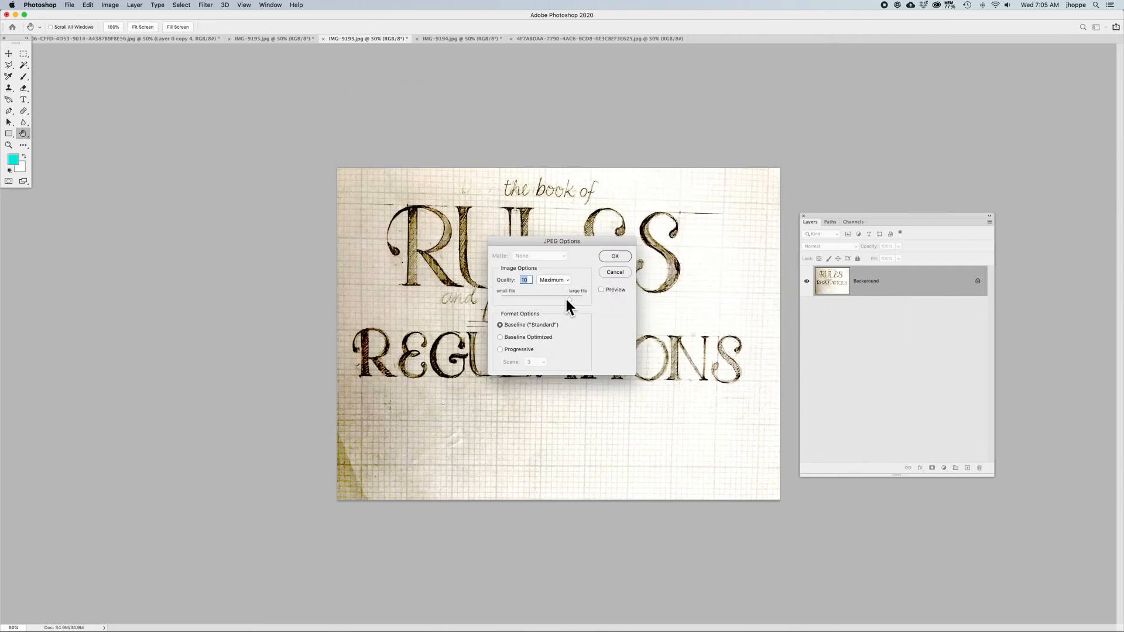
click(617, 258)
key(v)
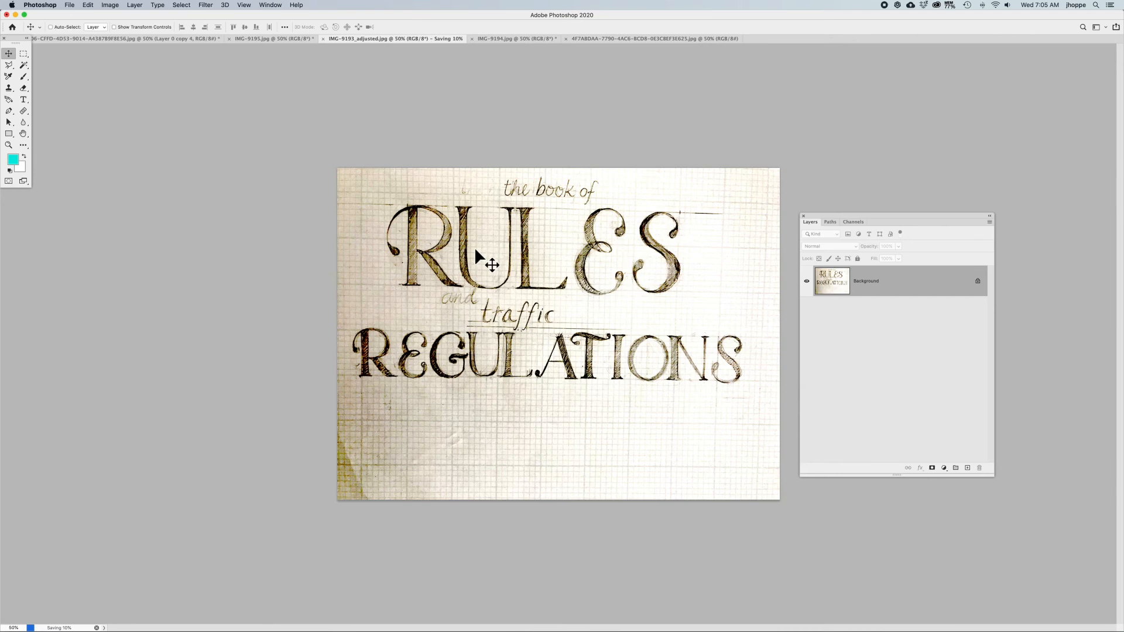
Switch to Illustrator and open IMG-9193_adjusted.jpg from the Hand lettered Type folder.
key(super+Tab)
key(super)
key(super+o)
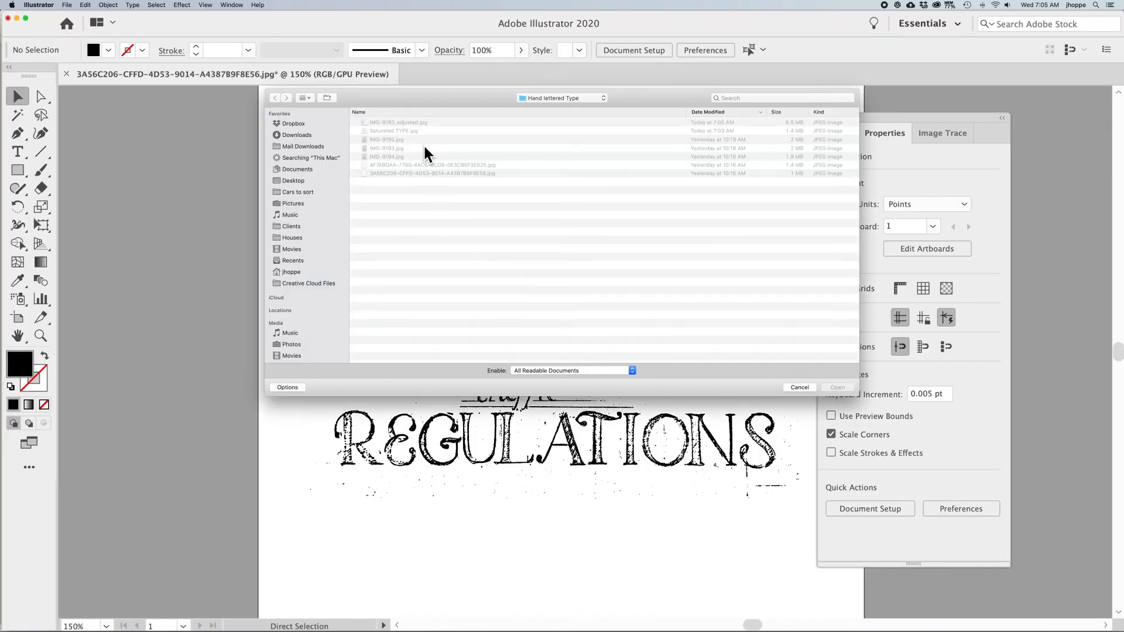
key(Escape)
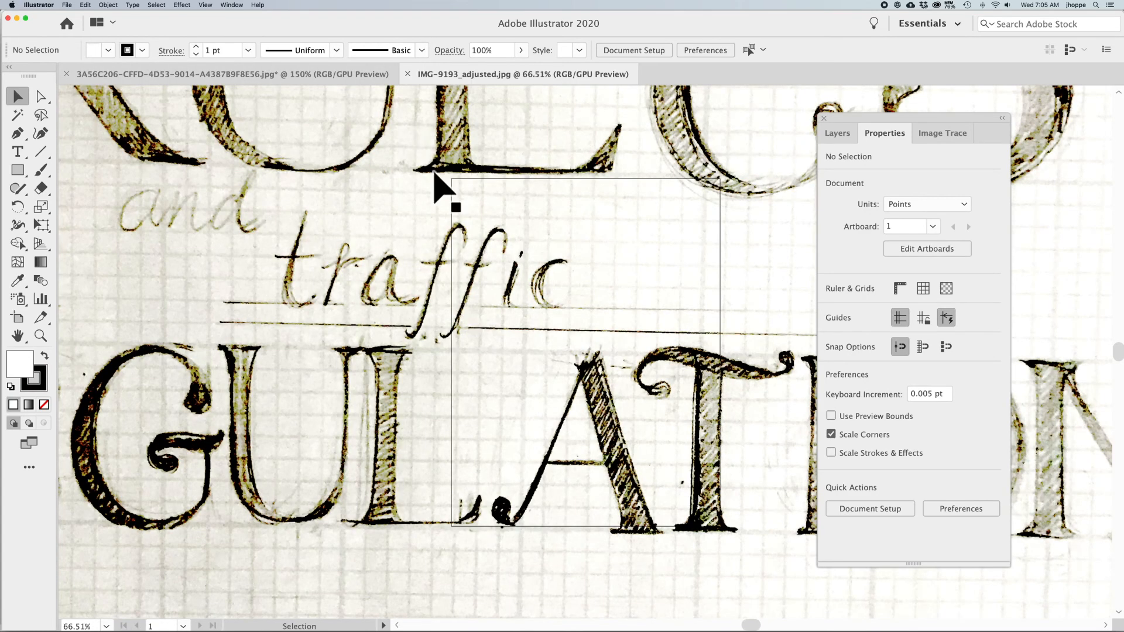
Scale the sketch image proportionally about its centre to about 603 × 452 pt so it fits within the artboard.
click(435, 173)
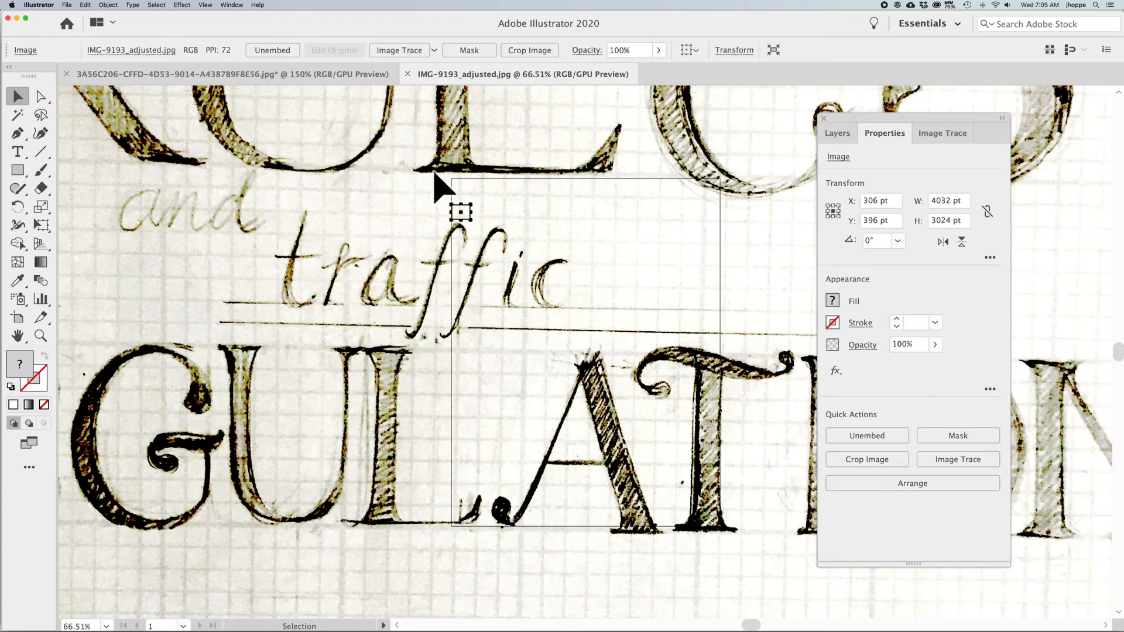
key(super+minus)
key(super+minus)
key(super+minus)
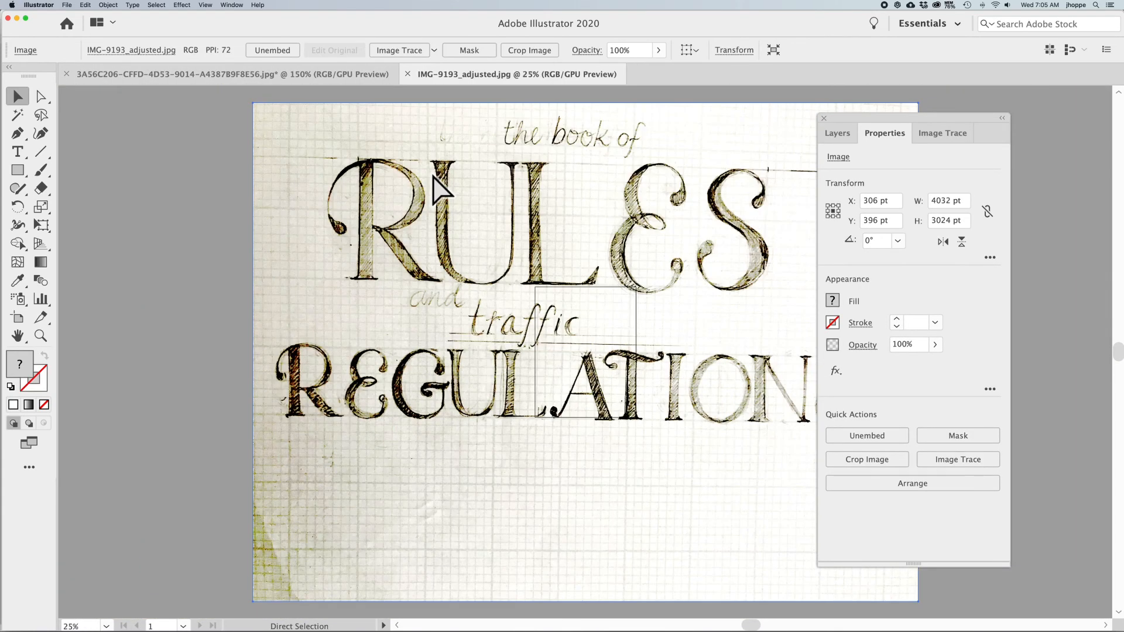
drag(251, 107, 523, 258)
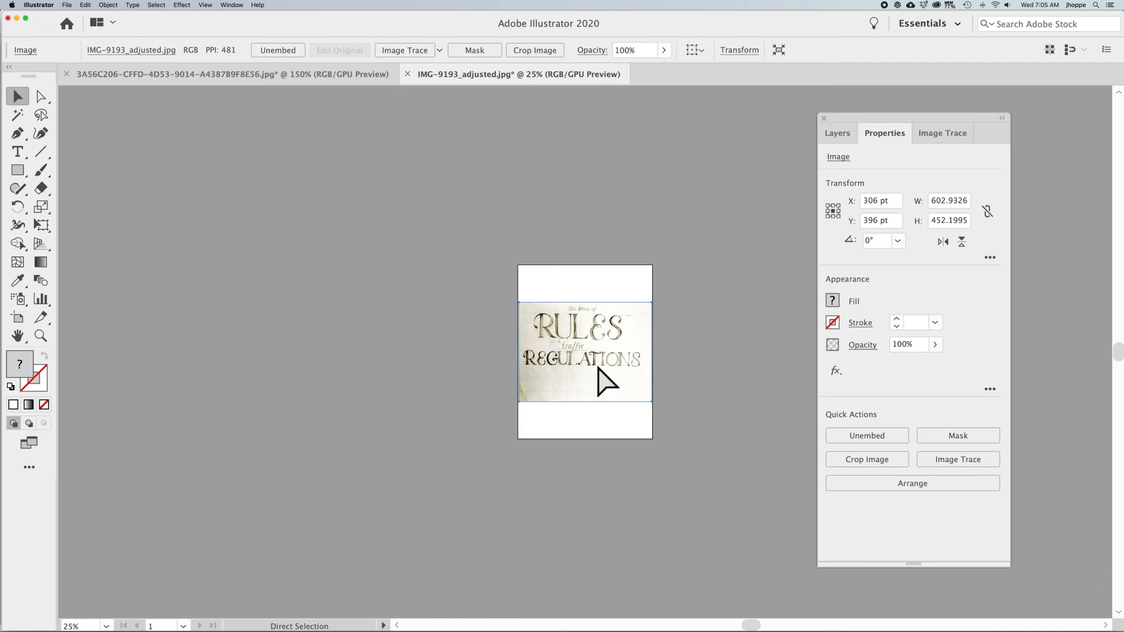
Trace the sketch image with the default black-and-white Image Trace settings, accepting the large-image trace and keeping the preview on.
key(super+equal)
key(super+equal)
key(super+equal)
drag(595, 354, 518, 350)
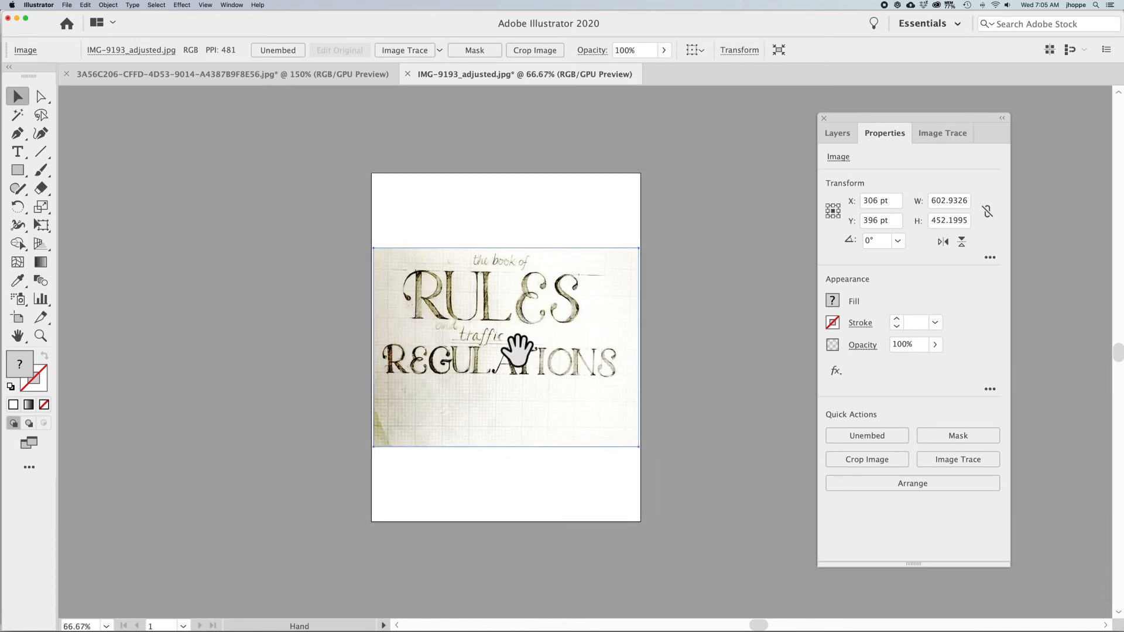
key(super+equal)
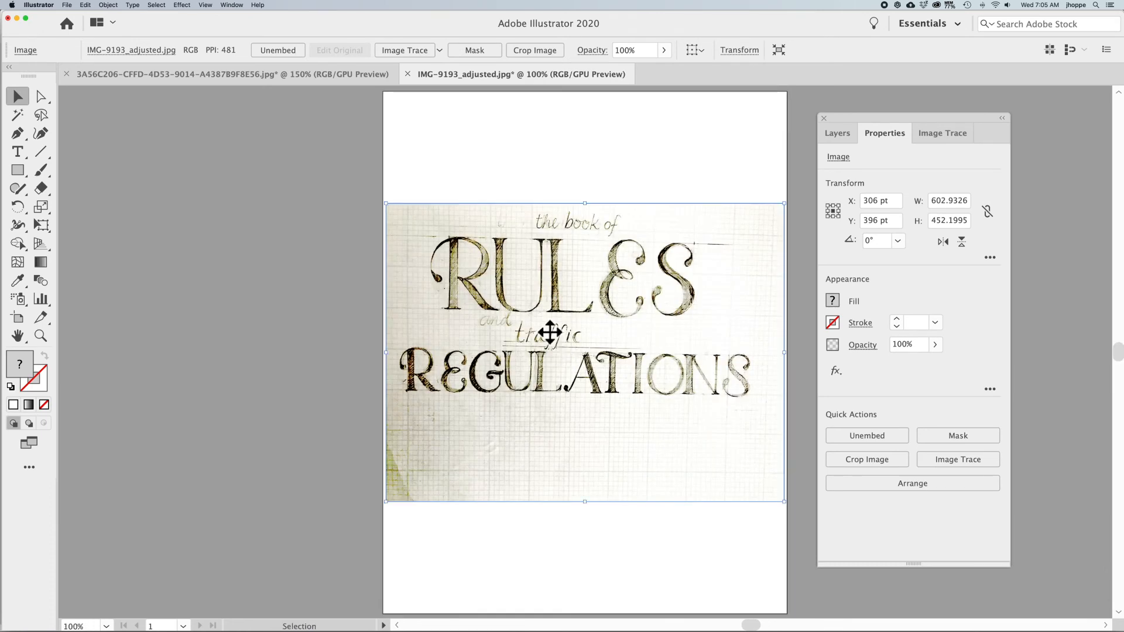
click(941, 133)
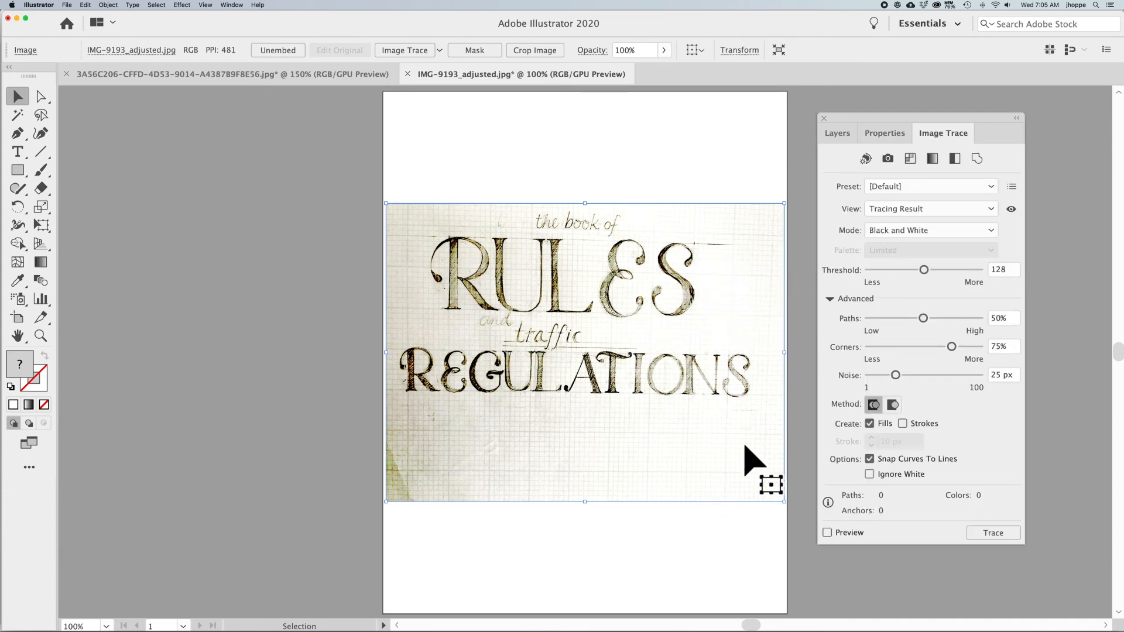
click(828, 533)
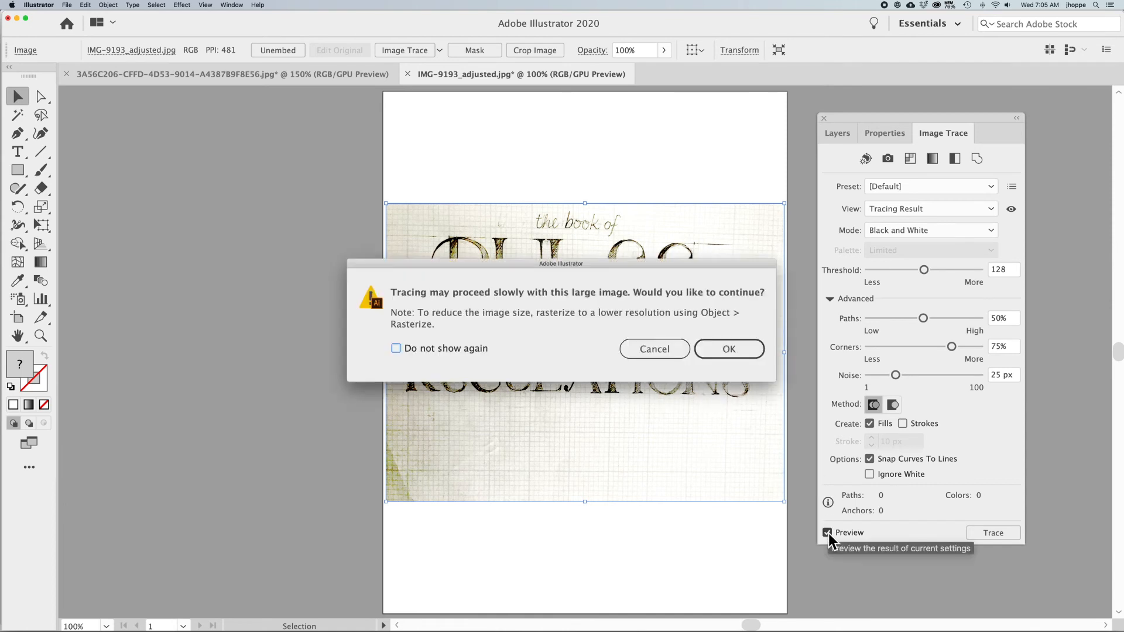
click(726, 354)
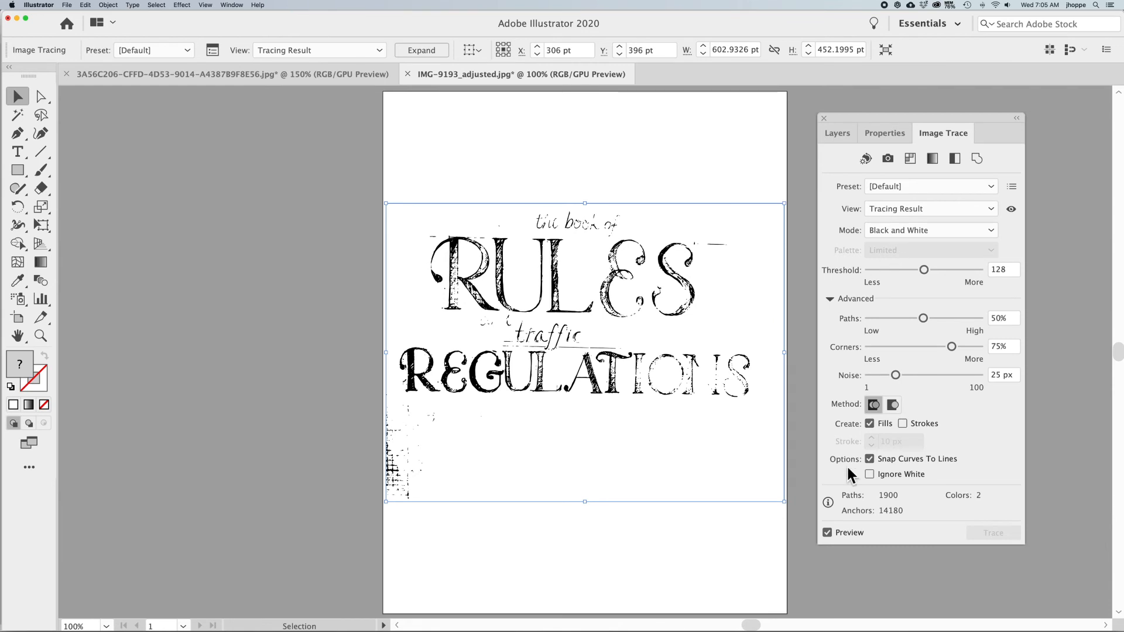
click(828, 532)
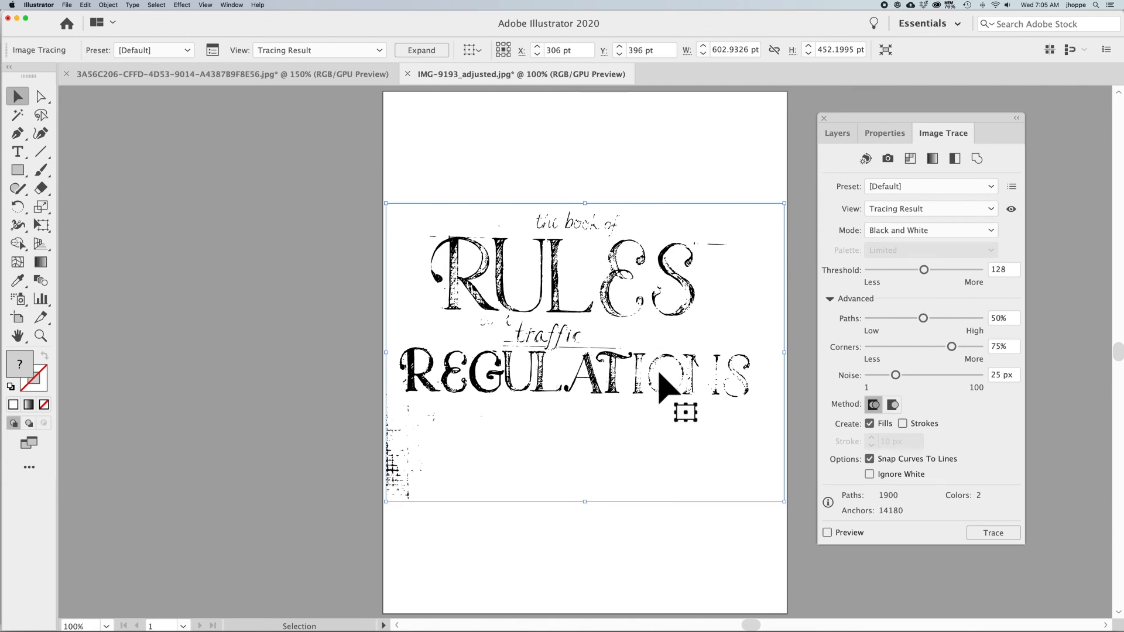
click(828, 531)
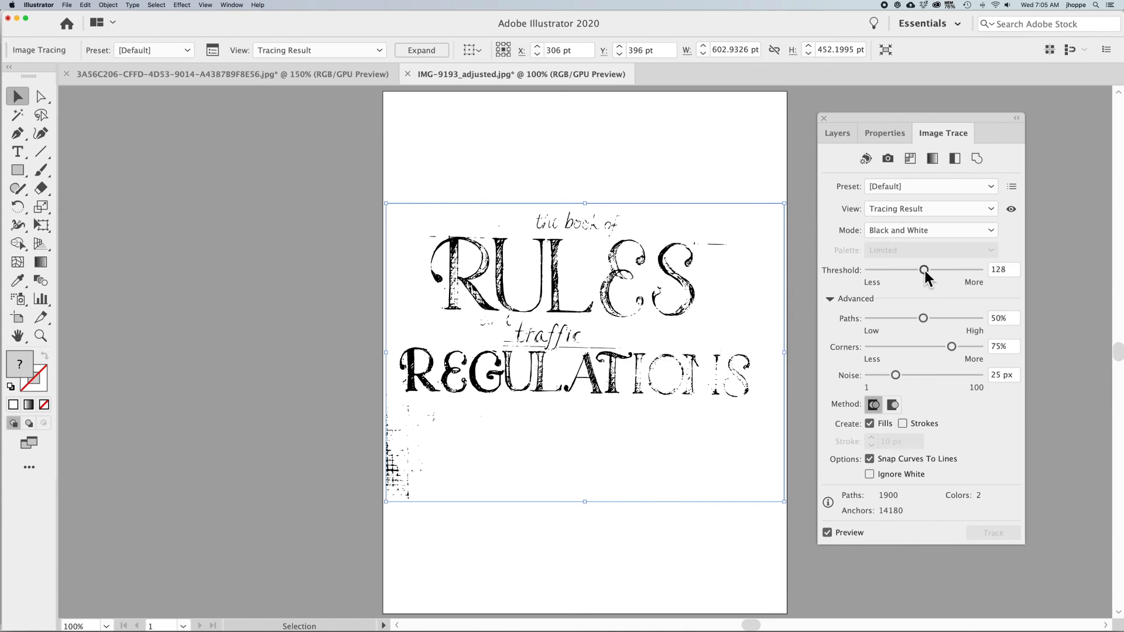
Adjust the trace threshold to 156 to balance solid lettering against the grid-paper noise.
mouse_move(924, 270)
mouse_down()
mouse_move(911, 276)
mouse_move(940, 271)
mouse_up()
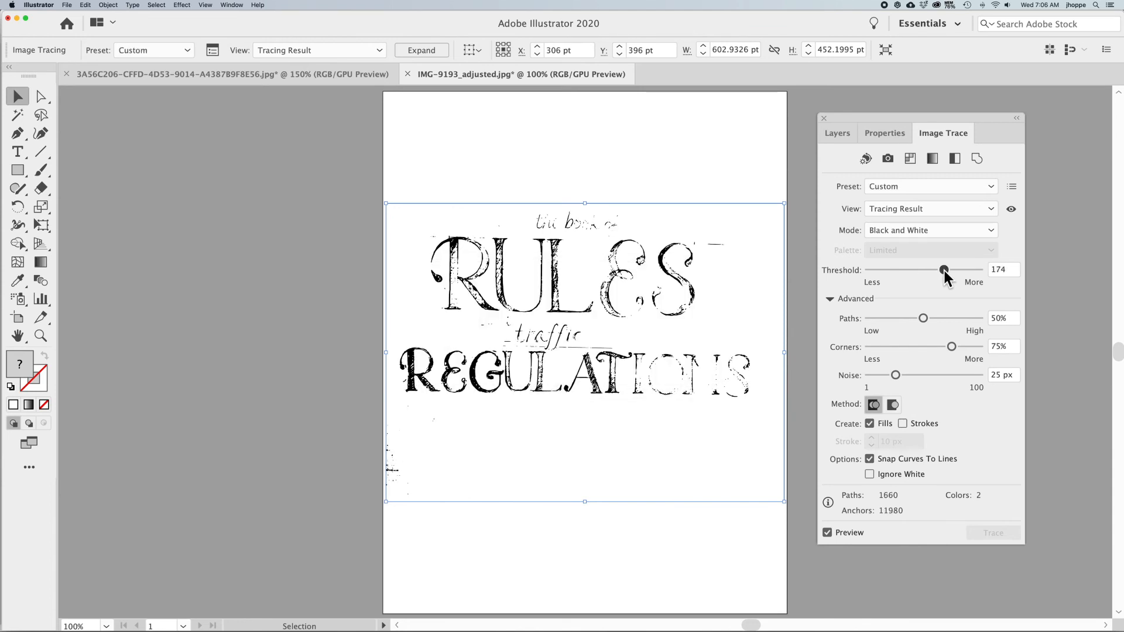
drag(944, 271, 944, 268)
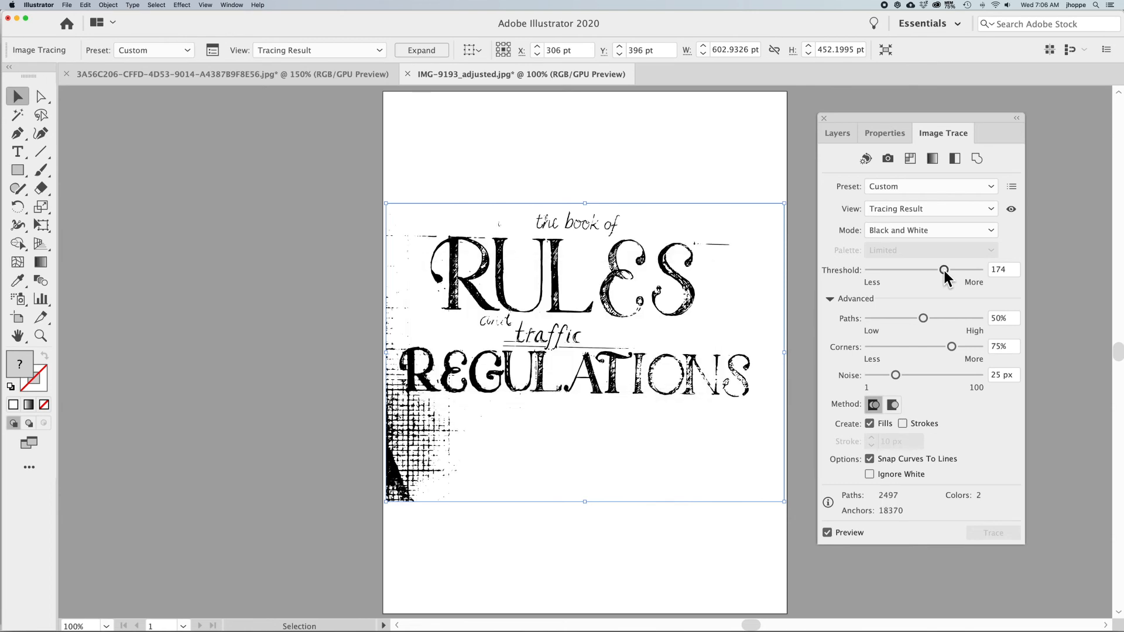
drag(944, 268, 950, 267)
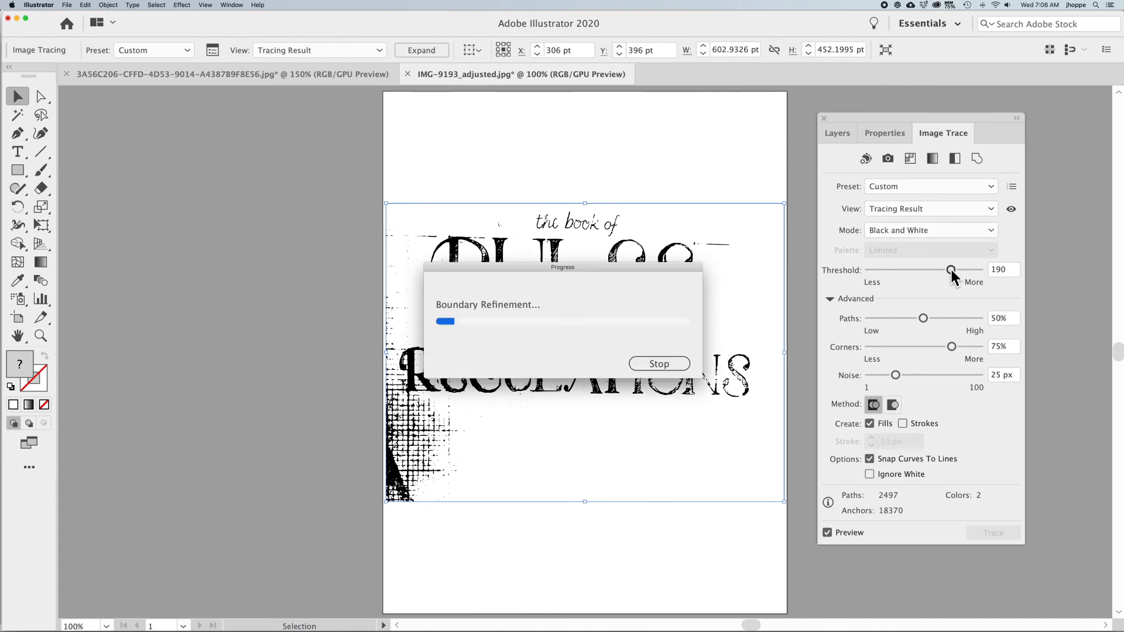
drag(950, 267, 947, 269)
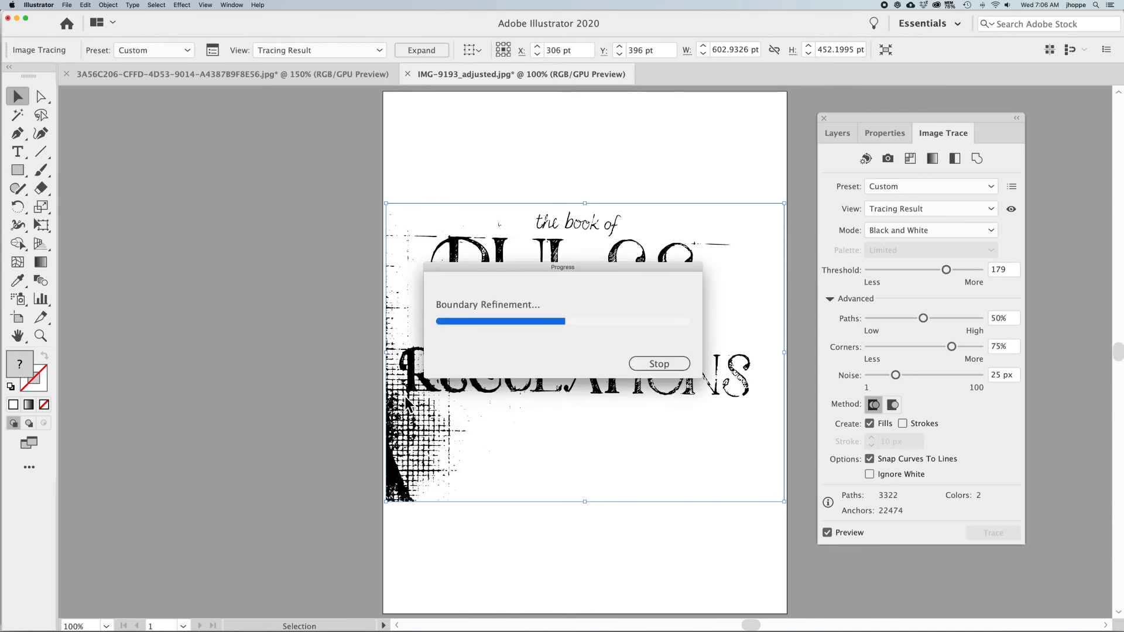
drag(946, 270, 941, 271)
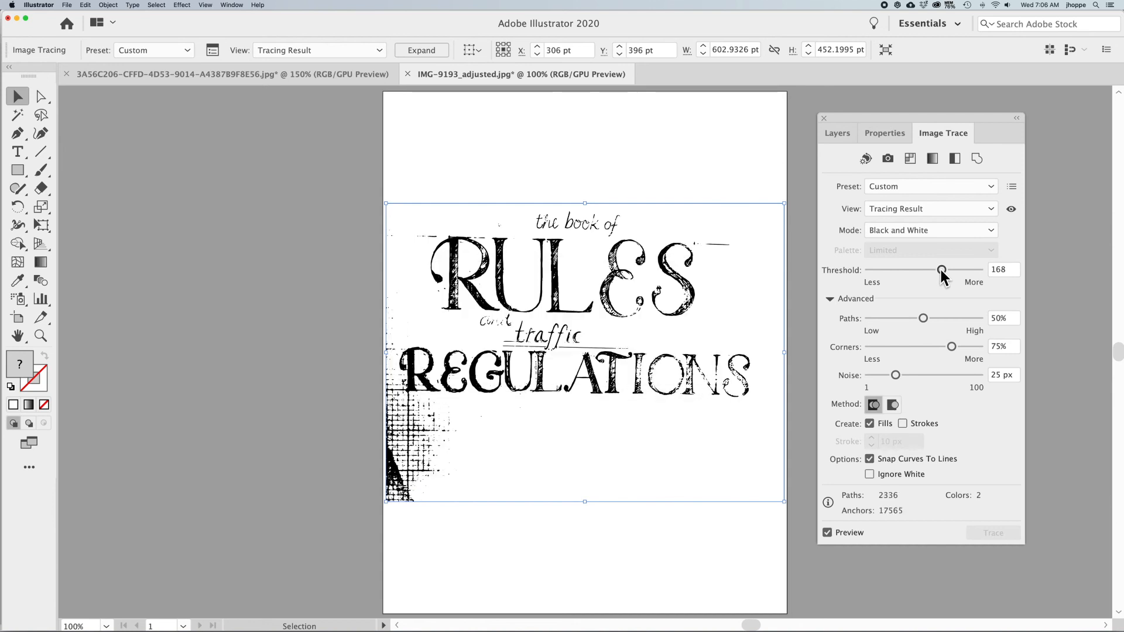
drag(941, 270, 935, 270)
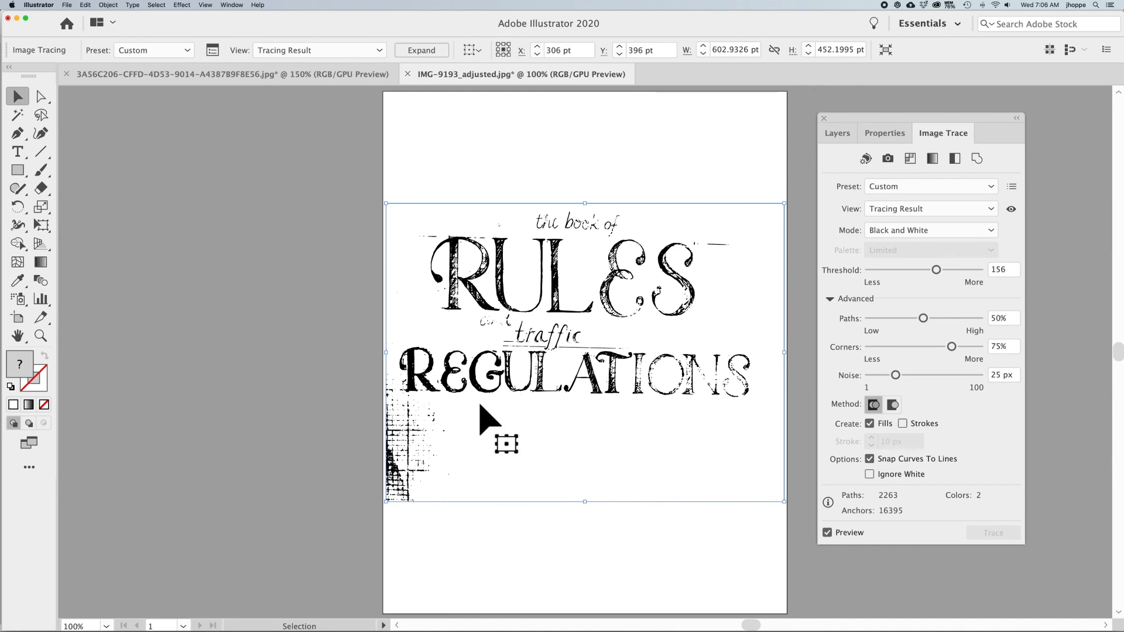
Ignore white in the trace and expand the result into editable vector paths.
click(869, 473)
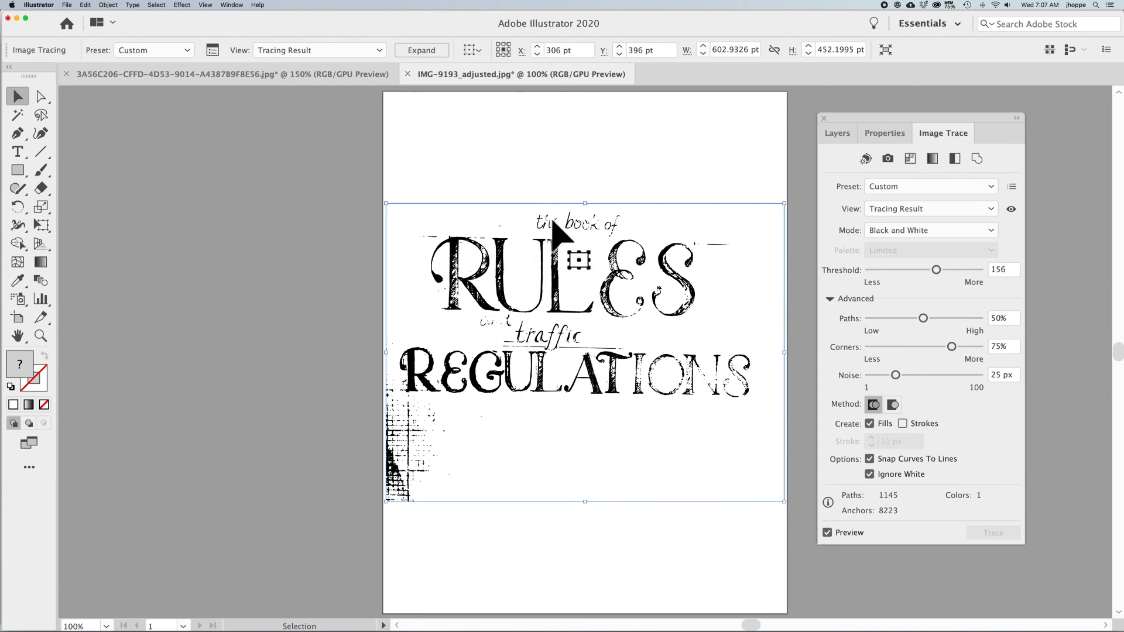
scroll(551, 212, down, 1)
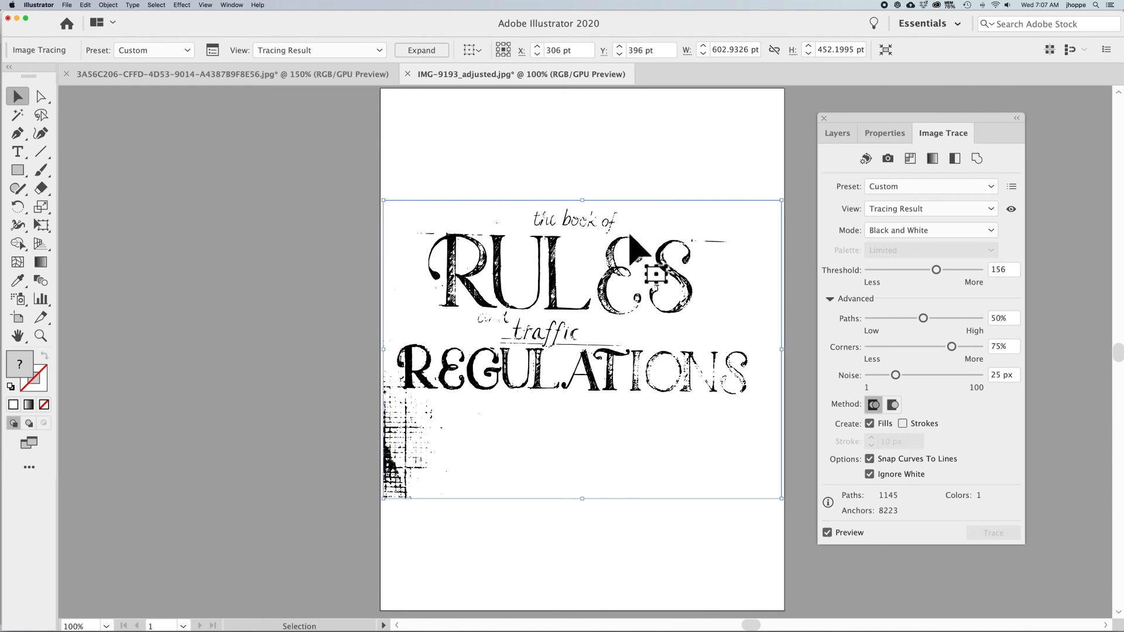
click(416, 51)
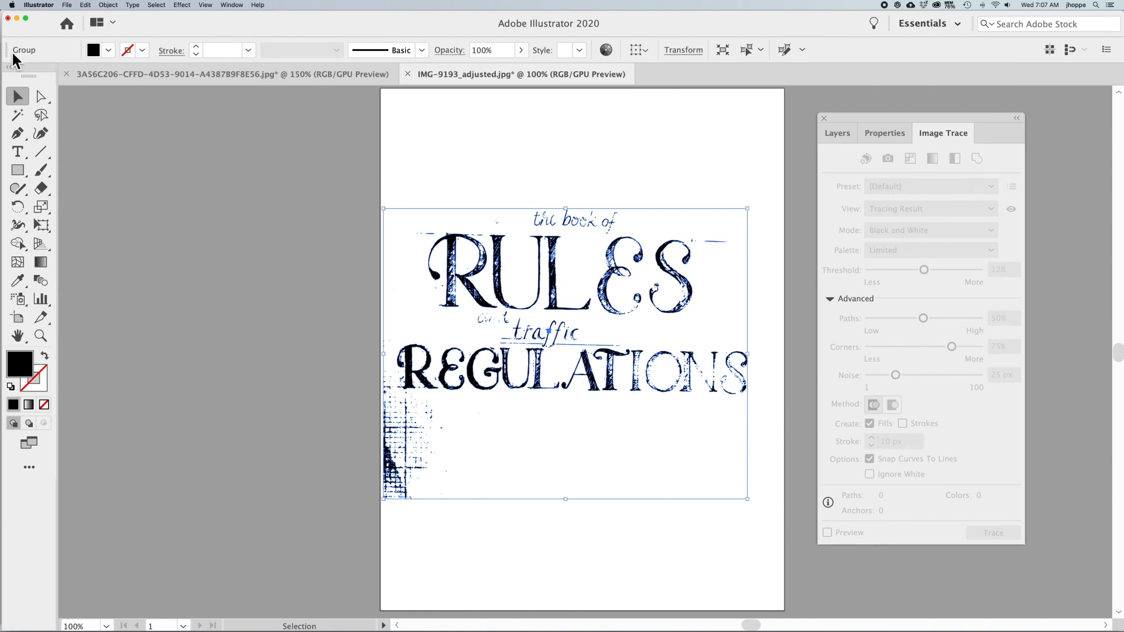
Deselect the artwork and erase the grid-paper residue below and left of REGULATIONS, using an enlarged Eraser.
click(40, 96)
click(41, 189)
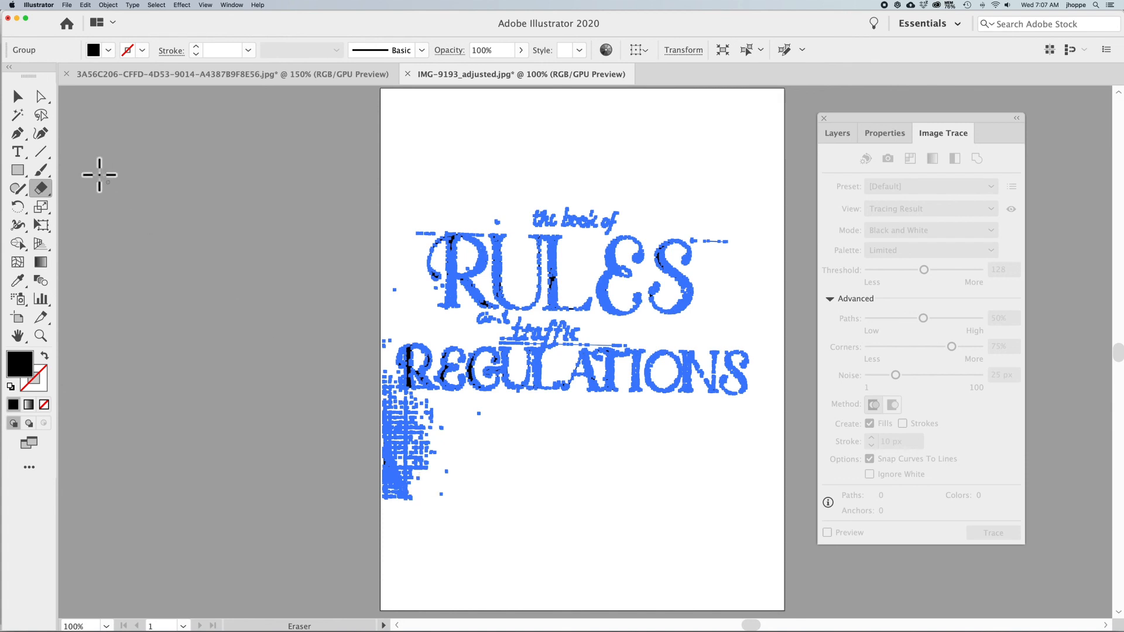
click(17, 96)
click(41, 189)
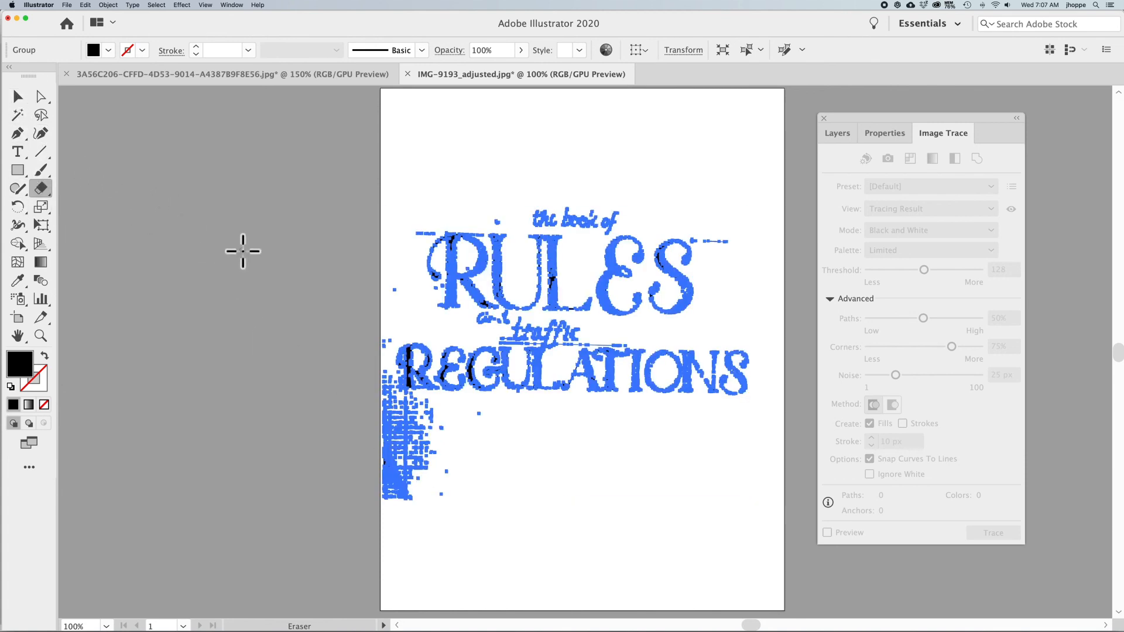
click(17, 96)
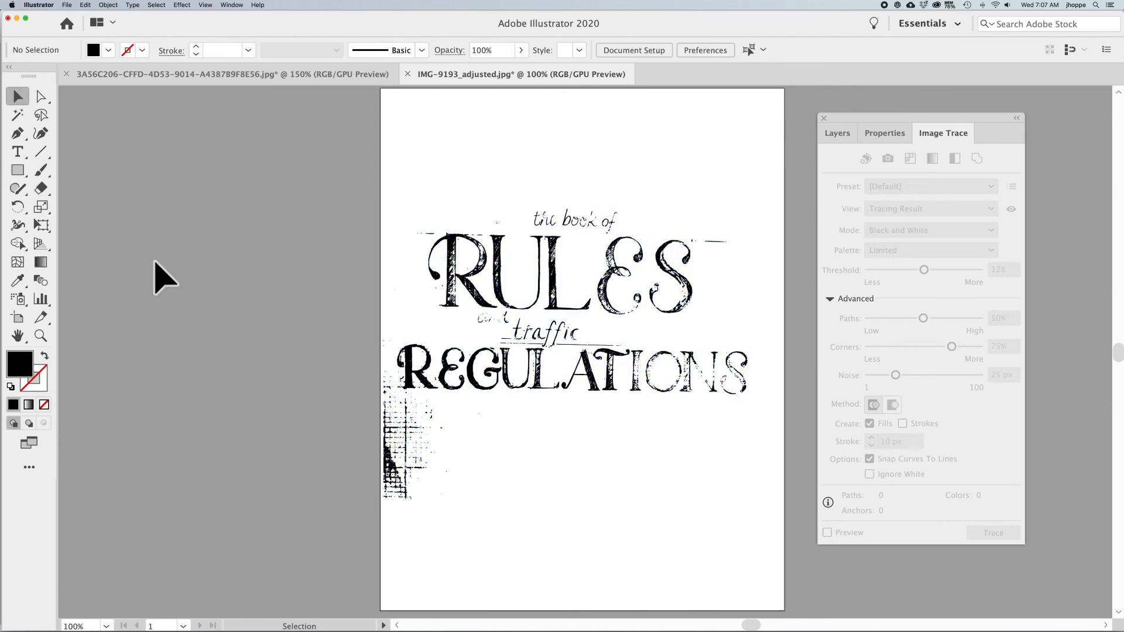
click(42, 189)
drag(363, 476, 410, 477)
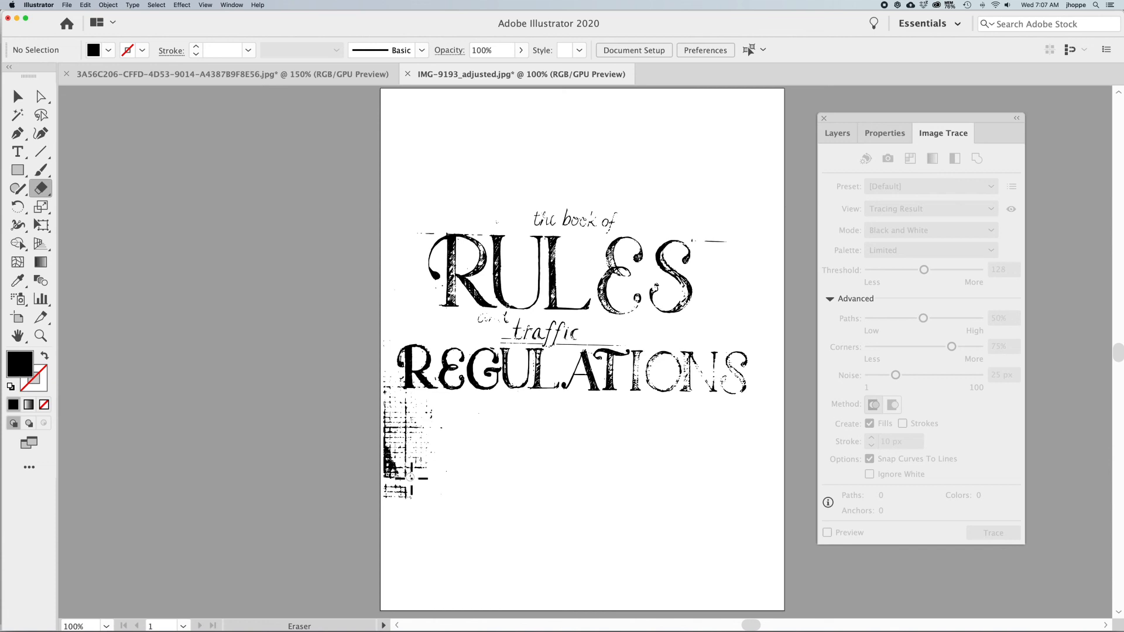
key(])
key(])
key(])
key(])
key(])
key(])
mouse_move(435, 416)
mouse_down()
mouse_move(373, 418)
mouse_move(437, 446)
mouse_move(378, 453)
mouse_move(439, 470)
mouse_move(396, 505)
mouse_move(383, 388)
mouse_up()
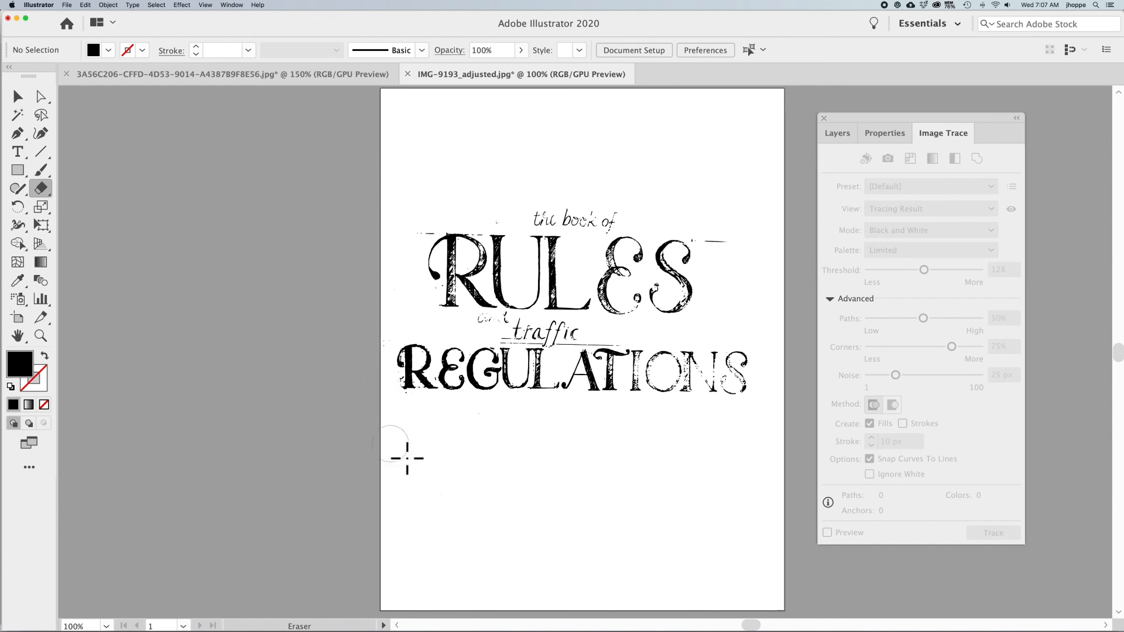
Erase the small words "the book of" and "and traffic" along with the guide lines above REGULATIONS.
drag(537, 214, 595, 208)
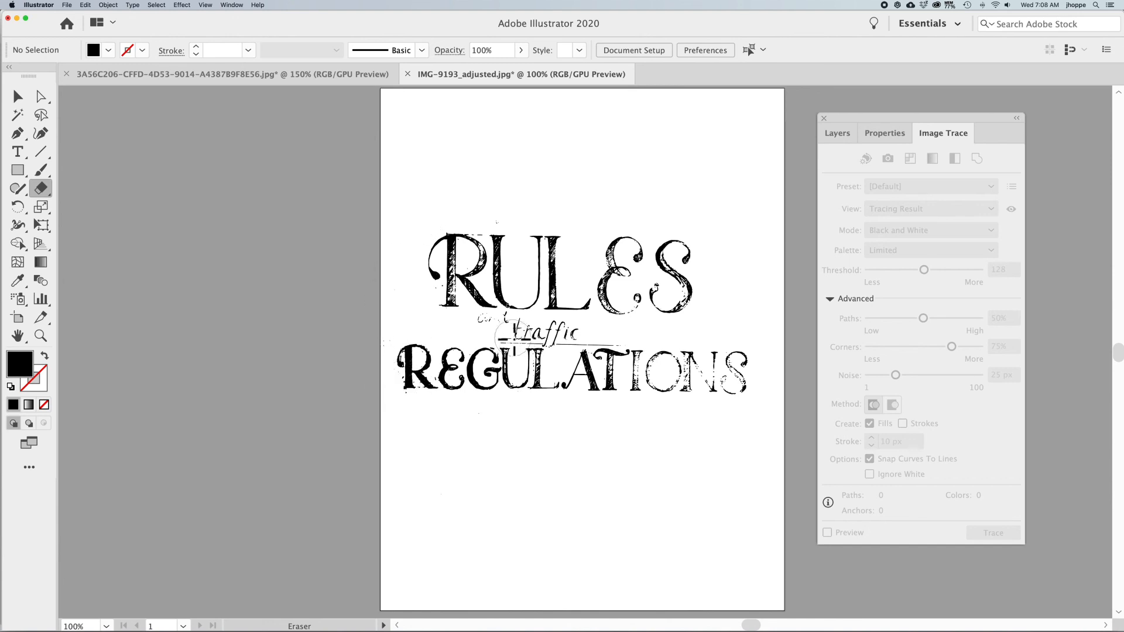
drag(479, 322, 577, 332)
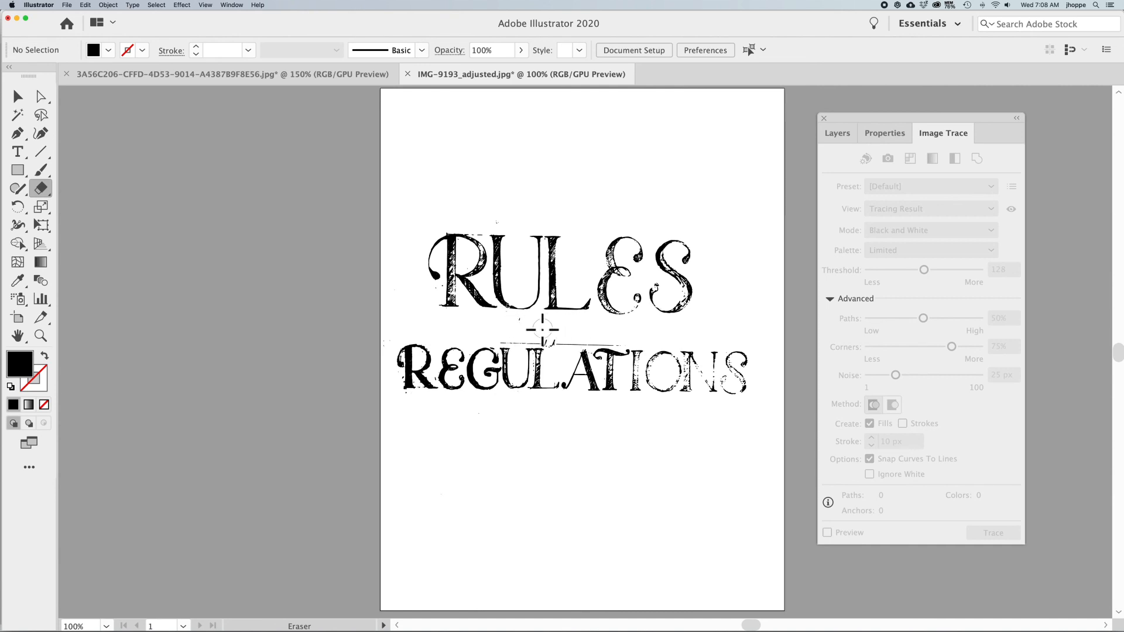
drag(509, 338, 601, 339)
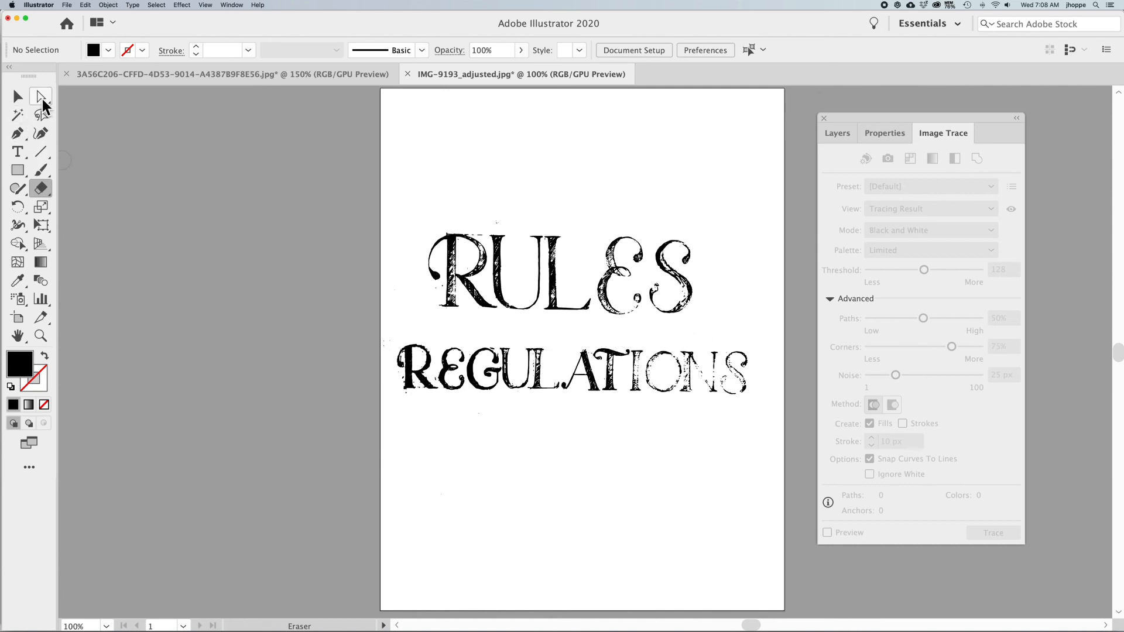
Select only the paths of the word RULES and move them down close above REGULATIONS.
click(18, 97)
click(744, 336)
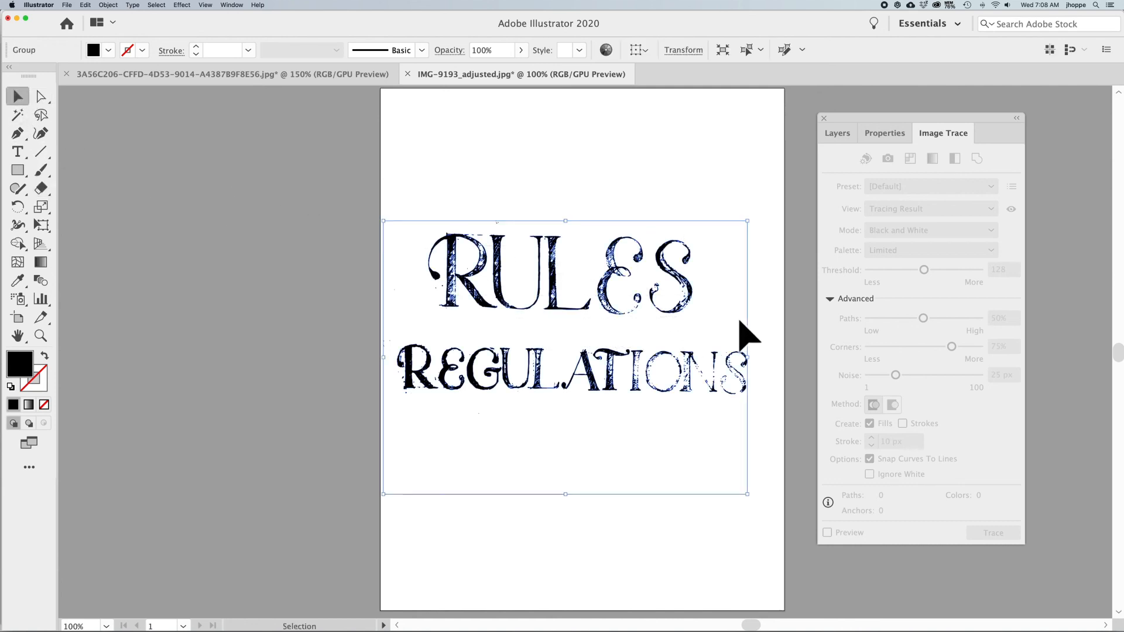
click(40, 96)
click(404, 223)
drag(410, 202, 739, 337)
drag(697, 301, 693, 330)
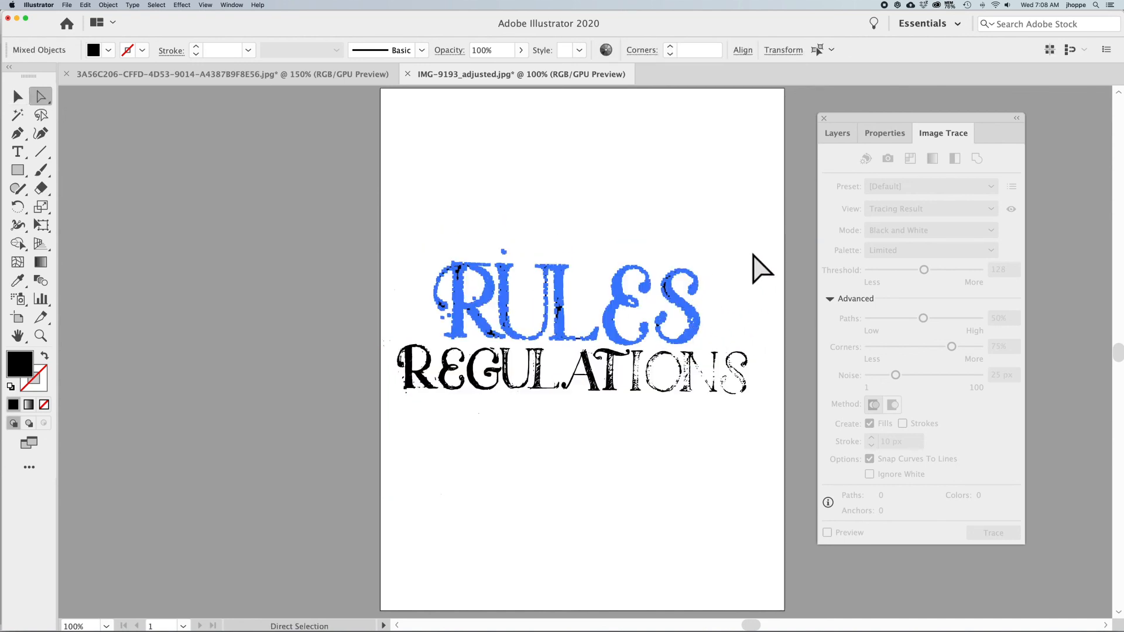
Select all the lettering, rotate it slightly counterclockwise to straighten it, and deselect it.
click(753, 263)
key(super+a)
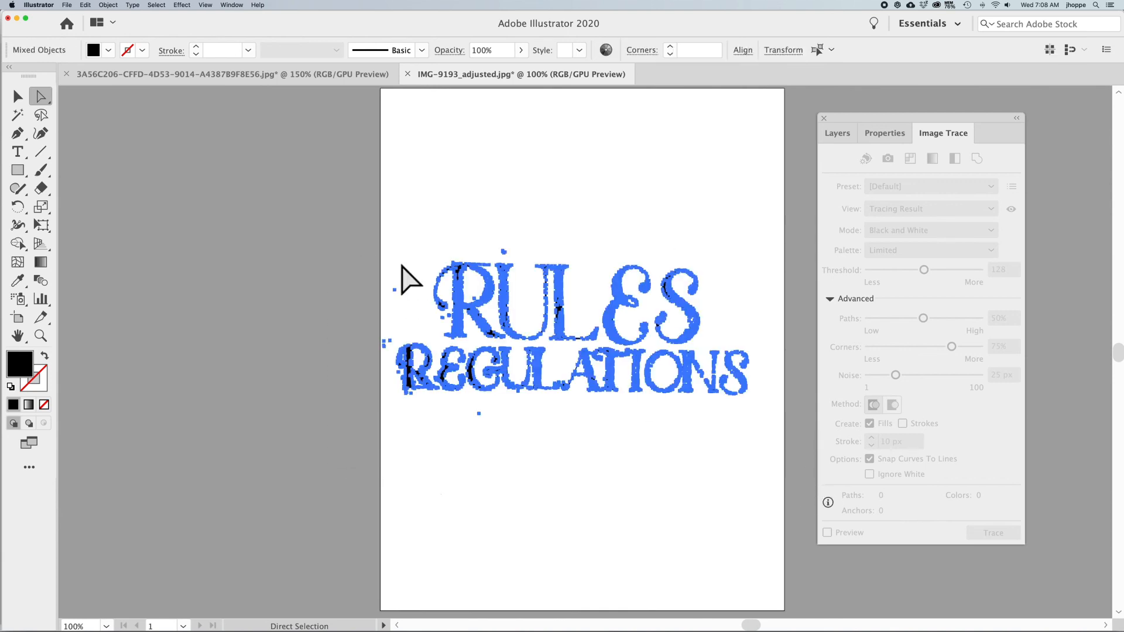
click(17, 96)
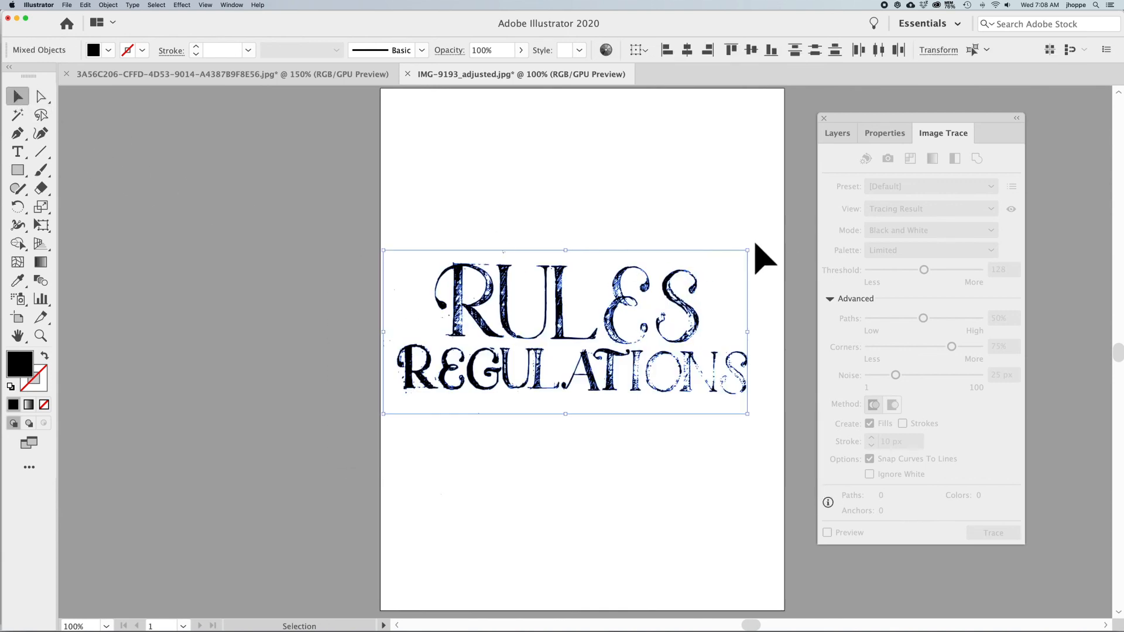
drag(753, 244, 749, 243)
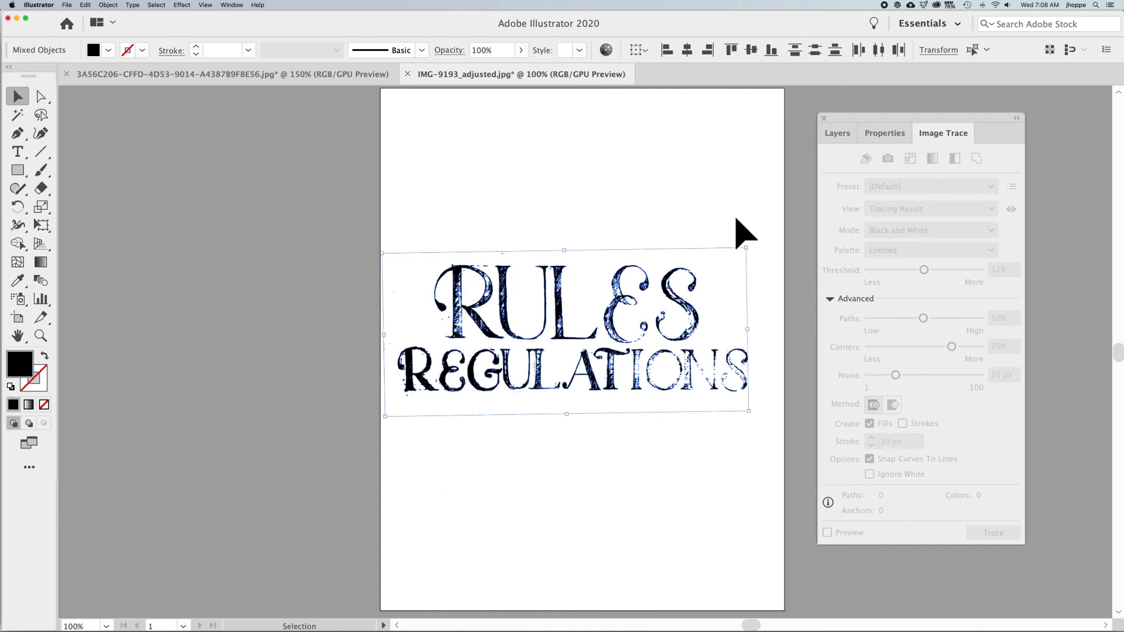
click(733, 223)
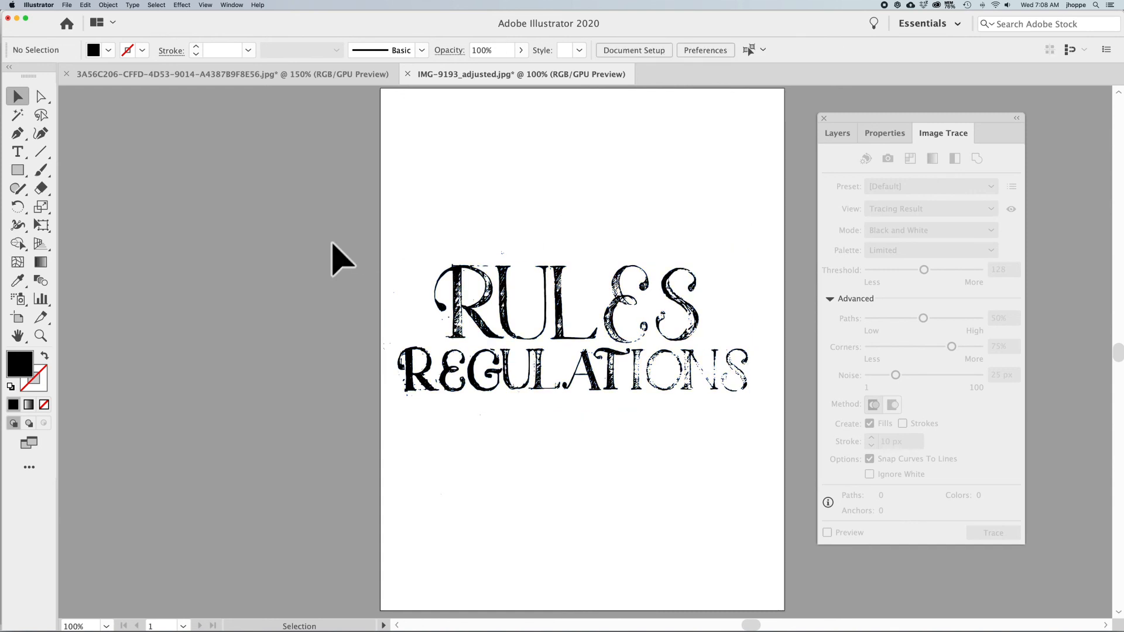